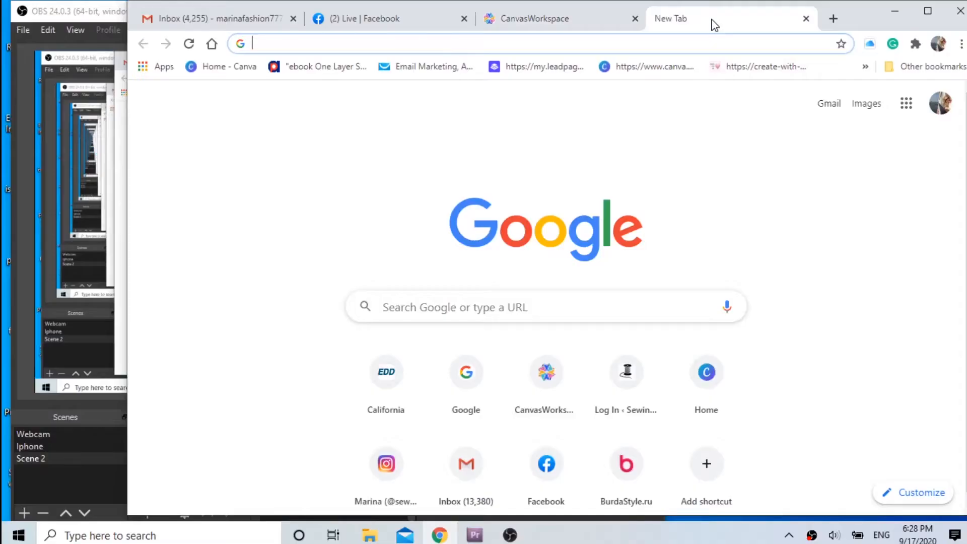
# Search Google for "svg free download" and open the Free SVG Designs website from the results.
pyautogui.click(232, 43)
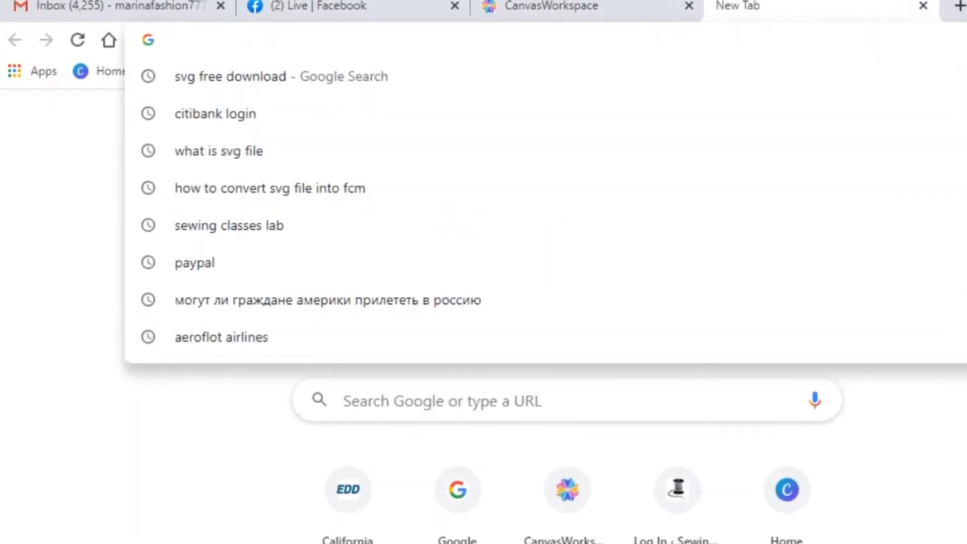
pyautogui.write('svg')
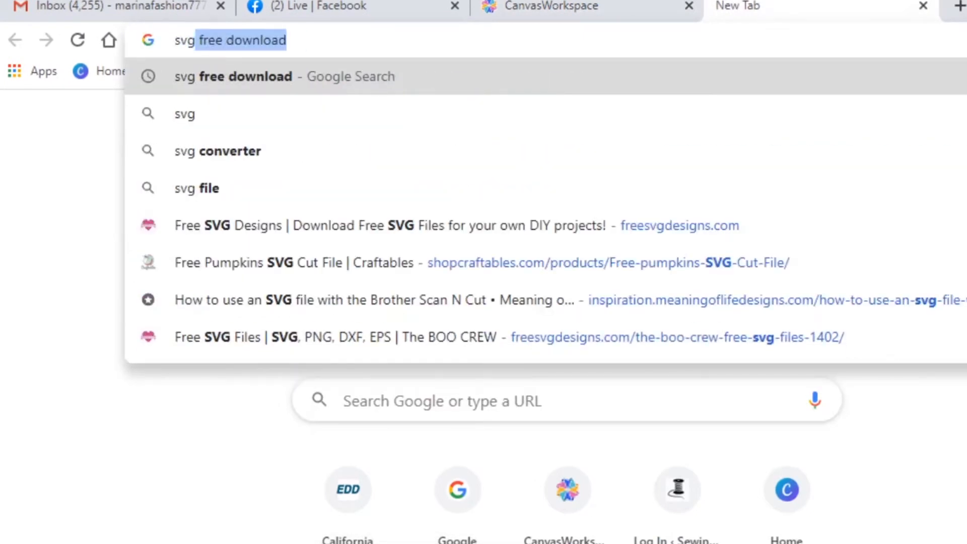
pyautogui.click(359, 76)
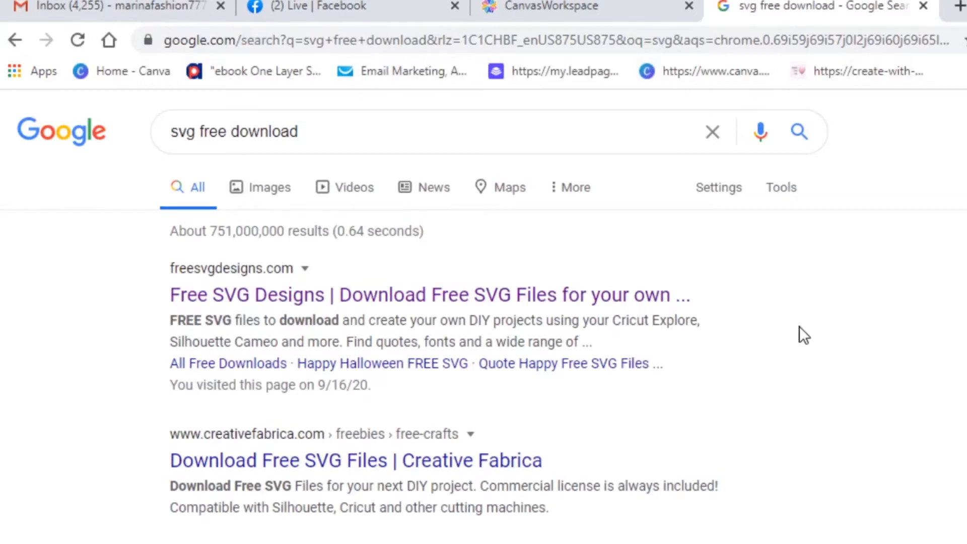
pyautogui.scroll(-2, 803, 335)
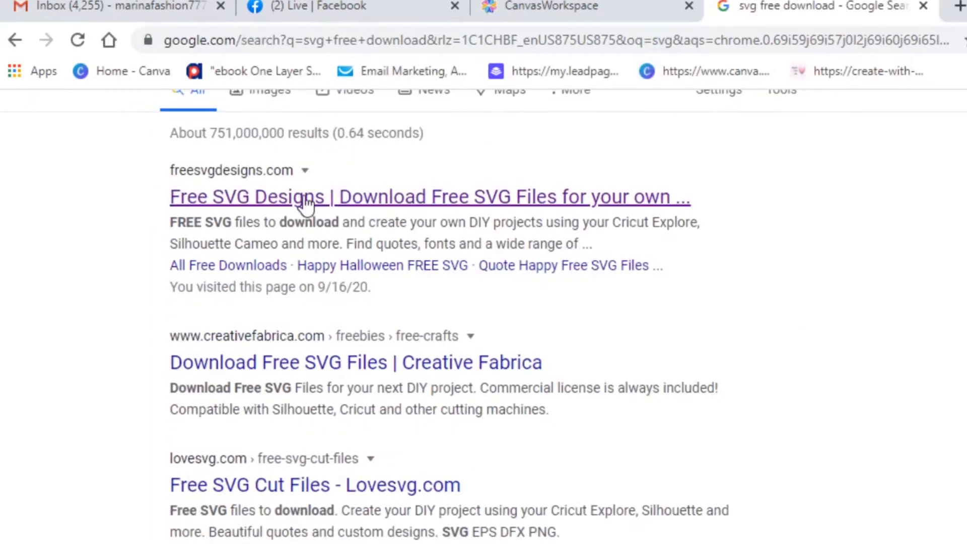
pyautogui.click(301, 199)
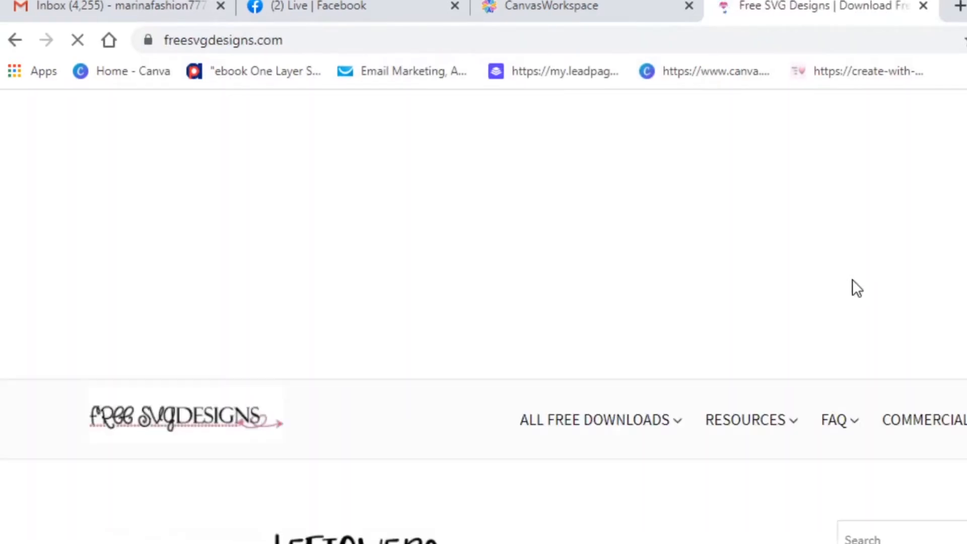
# Browse the free SVG designs in the site's gallery and dismiss the advertisement beside it.
pyautogui.scroll(-6, 841, 296)
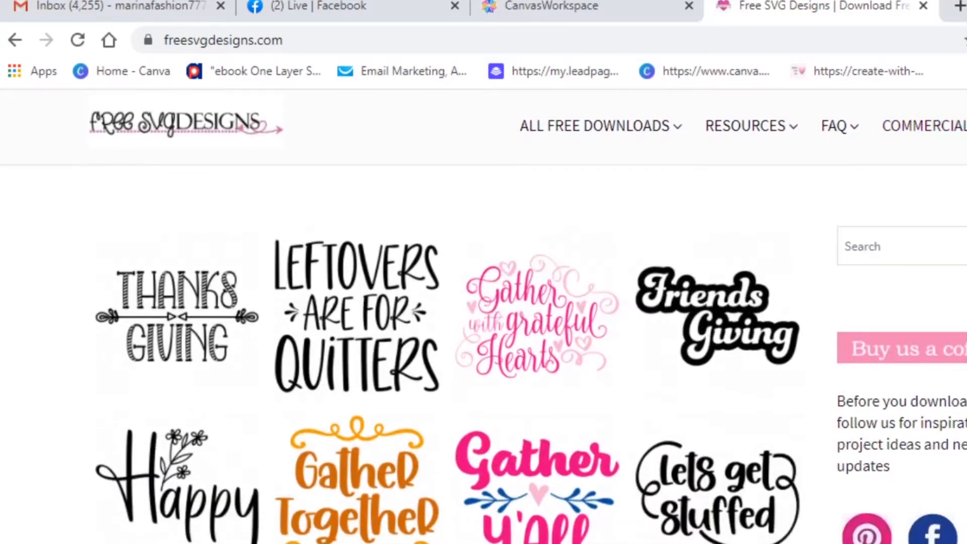
pyautogui.scroll(-2, 814, 437)
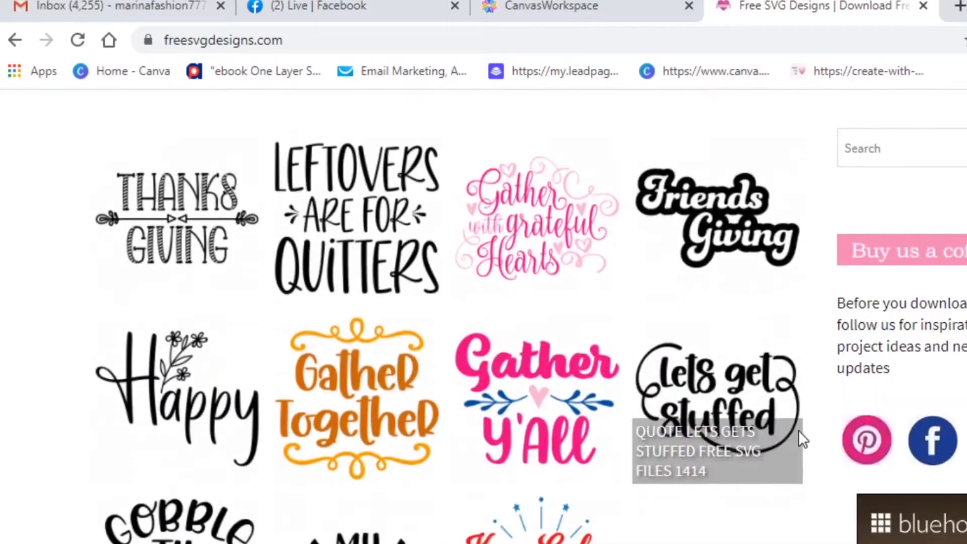
pyautogui.click(966, 499)
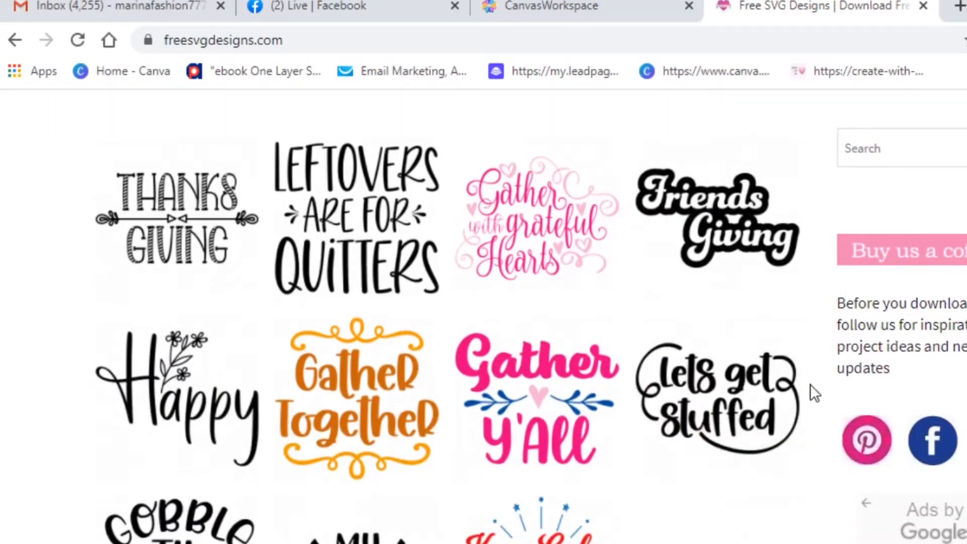
pyautogui.scroll(-9, 810, 383)
pyautogui.scroll(-10, 813, 394)
pyautogui.scroll(-5, 812, 394)
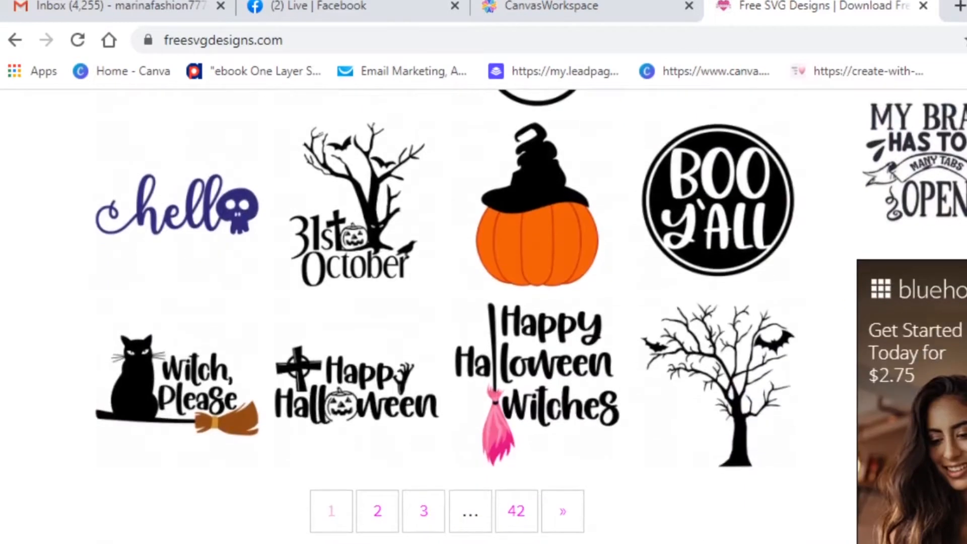
pyautogui.scroll(-8, 747, 303)
pyautogui.scroll(18, 752, 360)
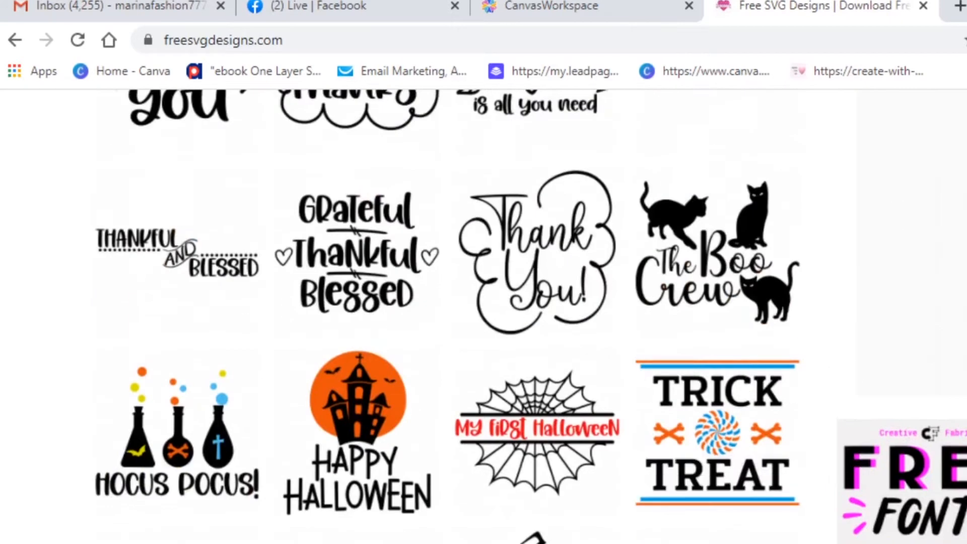
pyautogui.scroll(5, 848, 347)
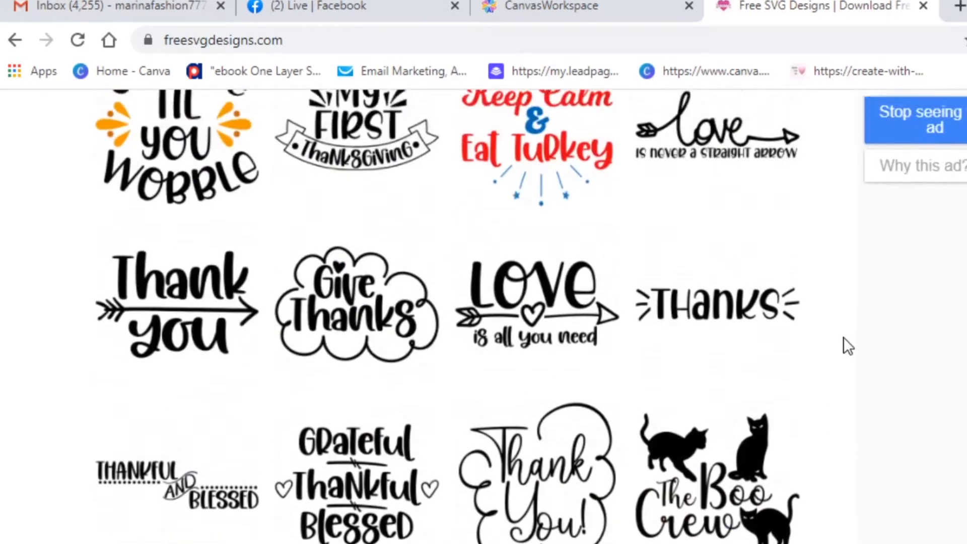
pyautogui.scroll(1, 844, 346)
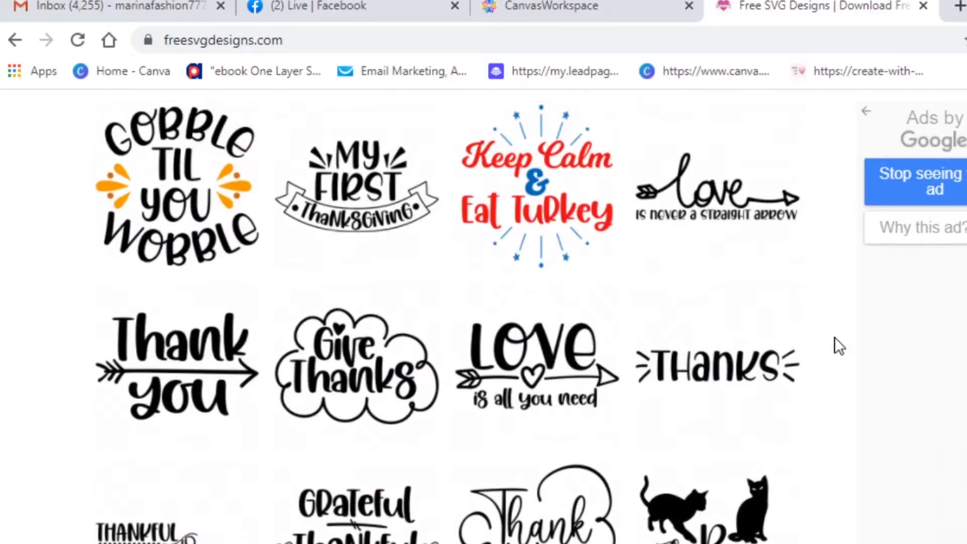
pyautogui.scroll(-4, 835, 337)
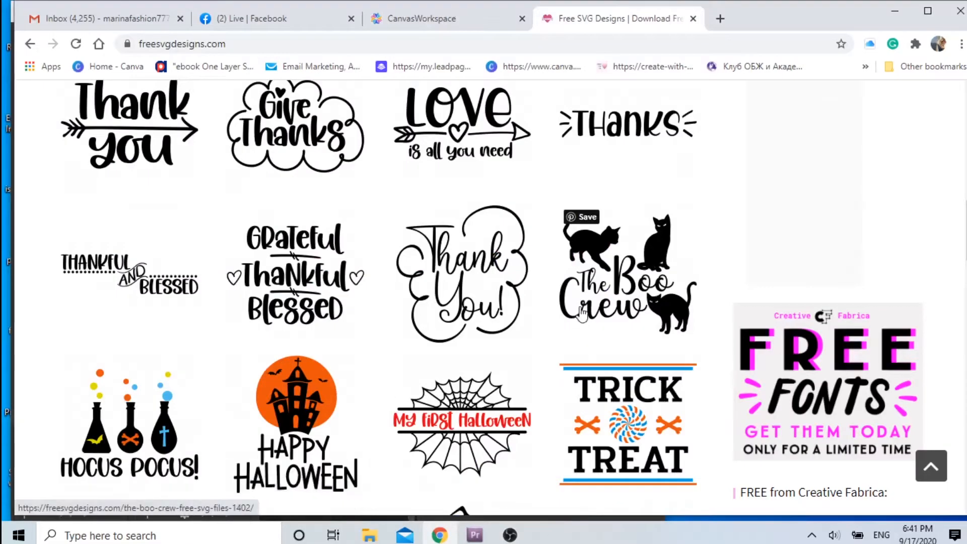
# Open The Boo Crew design's page, look over its artwork, and return to the design gallery.
pyautogui.click(581, 312)
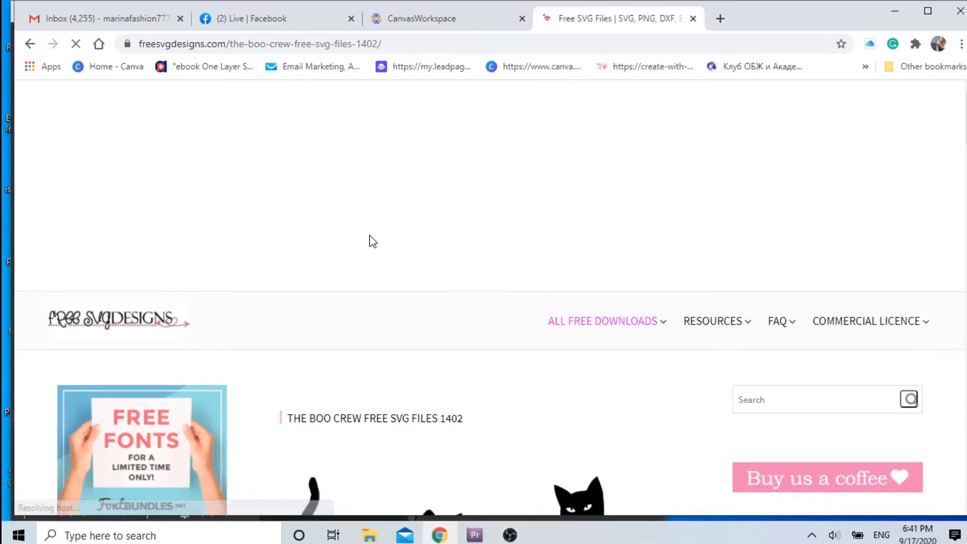
pyautogui.scroll(-5, 373, 240)
pyautogui.scroll(-2, 377, 234)
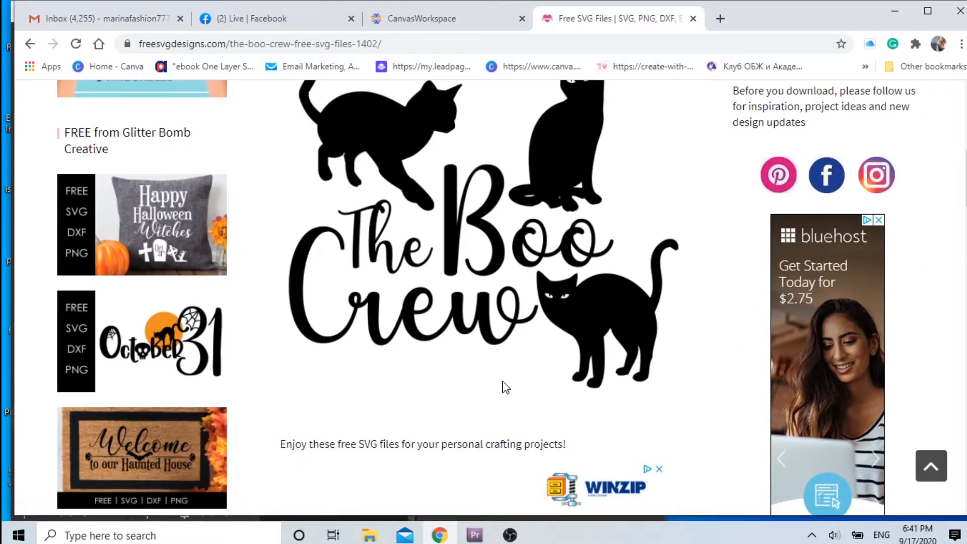
pyautogui.scroll(-3, 501, 385)
pyautogui.scroll(3, 417, 333)
pyautogui.scroll(4, 417, 332)
pyautogui.hotkey('alt', 'Left')
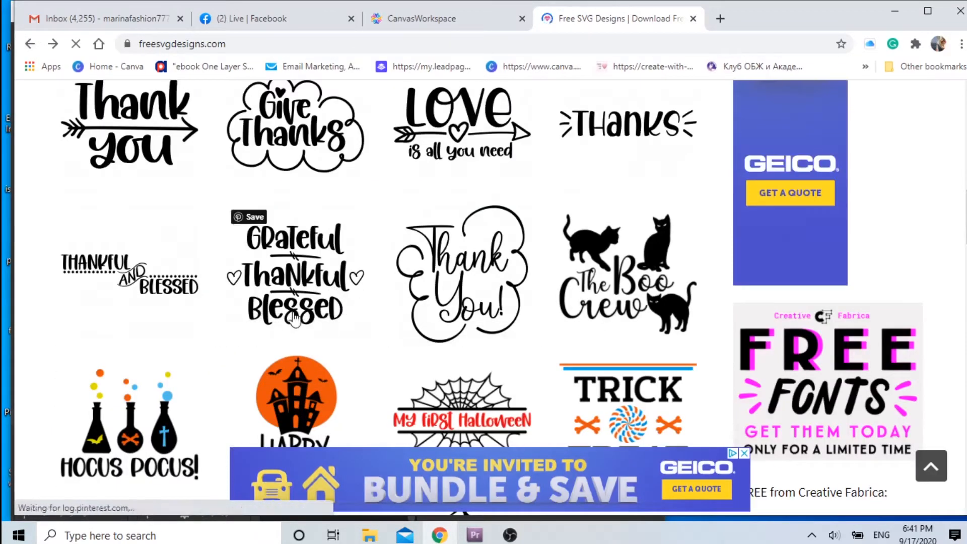
# Open the Happy Halloween design with the haunted house and look over its page.
pyautogui.scroll(-1, 303, 305)
pyautogui.click(303, 305)
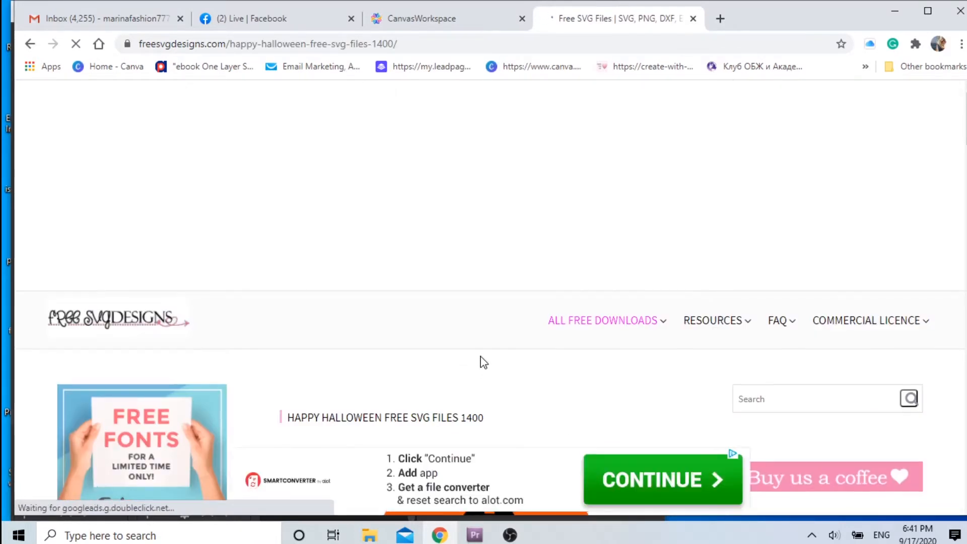
pyautogui.scroll(-5, 483, 352)
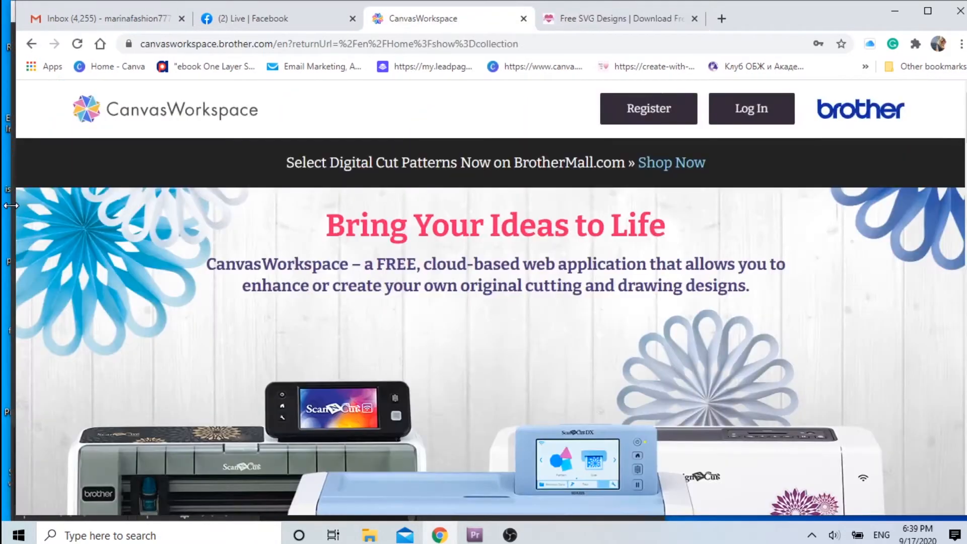
# Review the feature overview and editor preview on Brother's CanvasWorkspace website.
pyautogui.moveTo(11, 206); pyautogui.dragTo(9, 206)
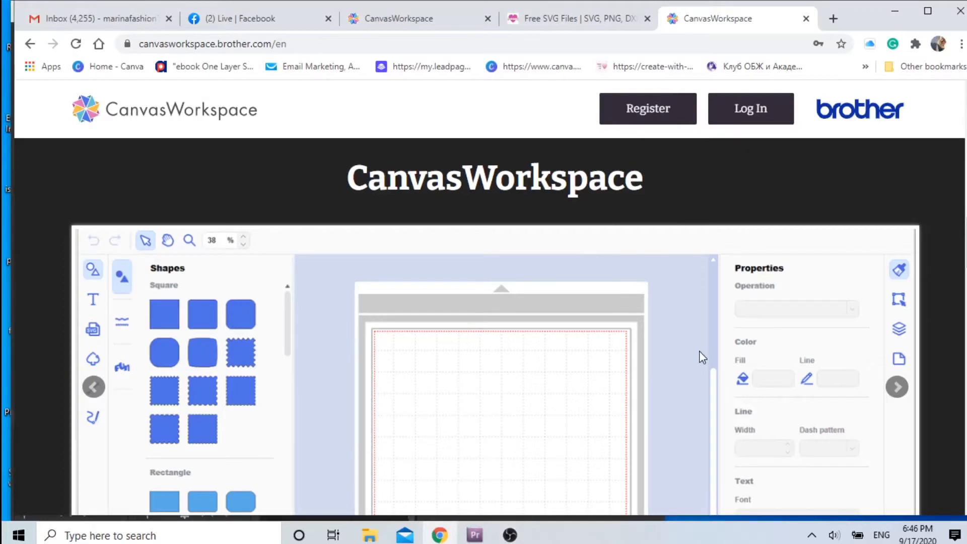
pyautogui.scroll(-1, 699, 351)
pyautogui.scroll(5, 699, 351)
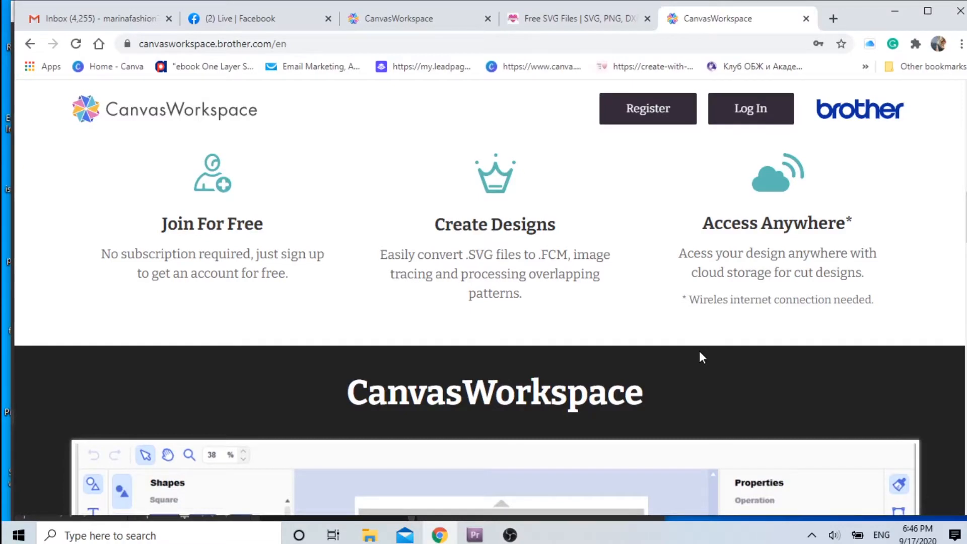
pyautogui.scroll(-6, 699, 353)
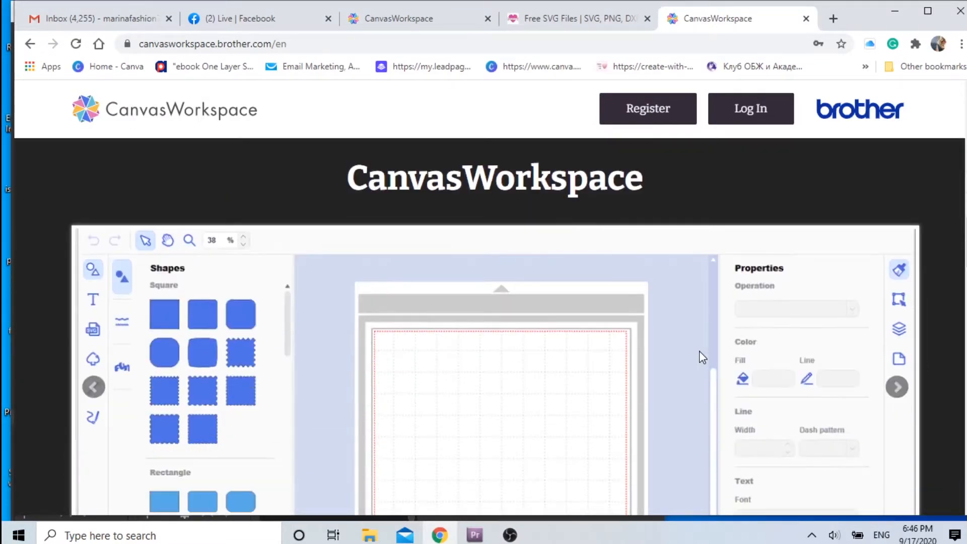
pyautogui.scroll(-4, 699, 351)
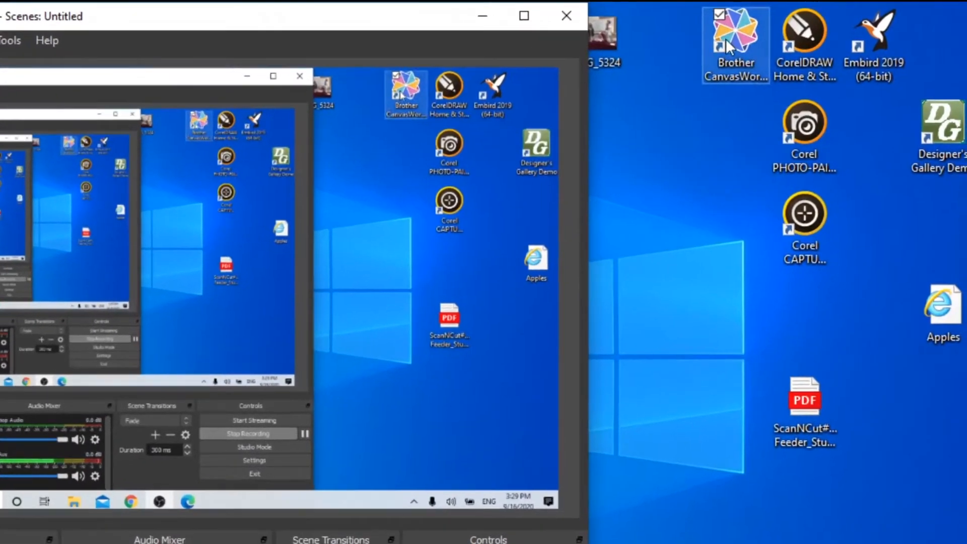
# Launch the Brother CanvasWorkspace desktop program from its desktop shortcut, read the version 2.4 news, and dismiss it.
pyautogui.doubleClick(729, 47)
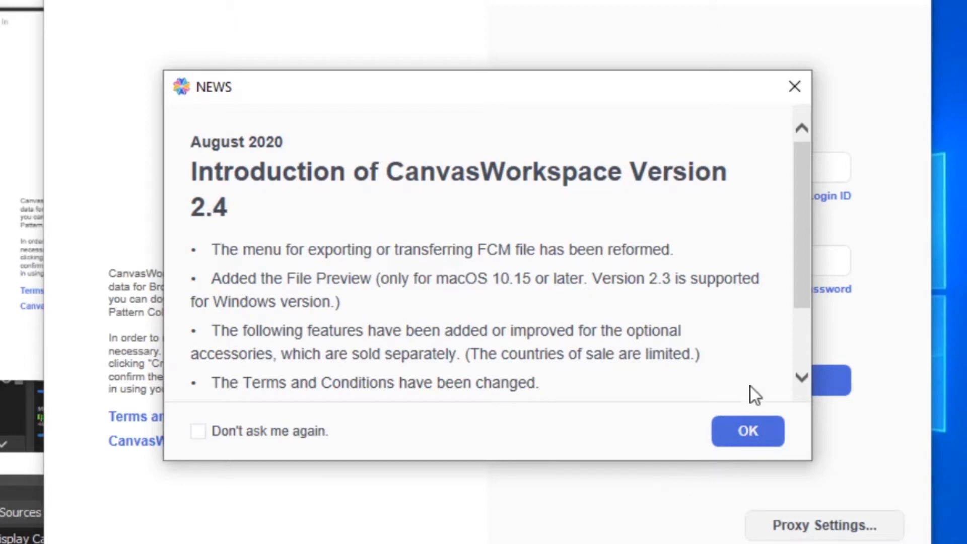
pyautogui.moveTo(802, 294); pyautogui.dragTo(802, 372)
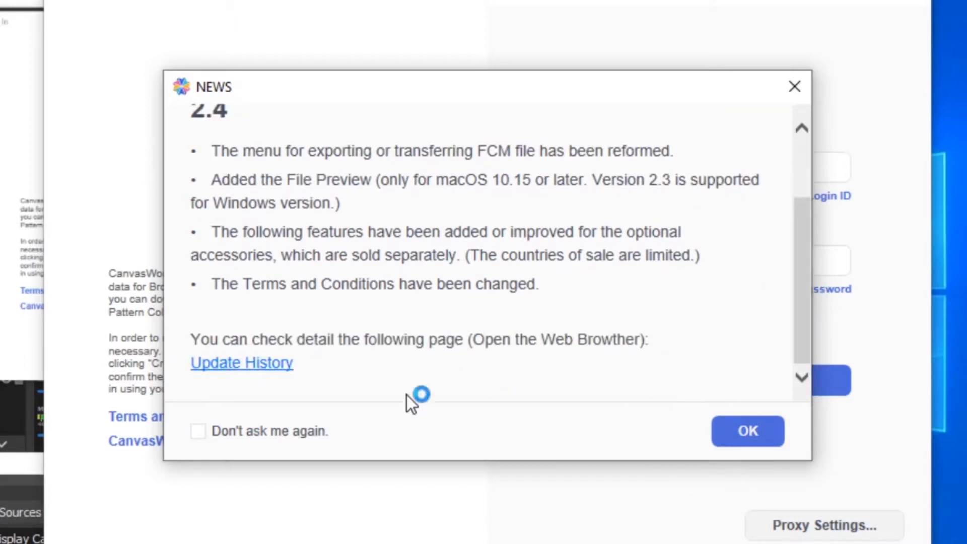
pyautogui.click(750, 435)
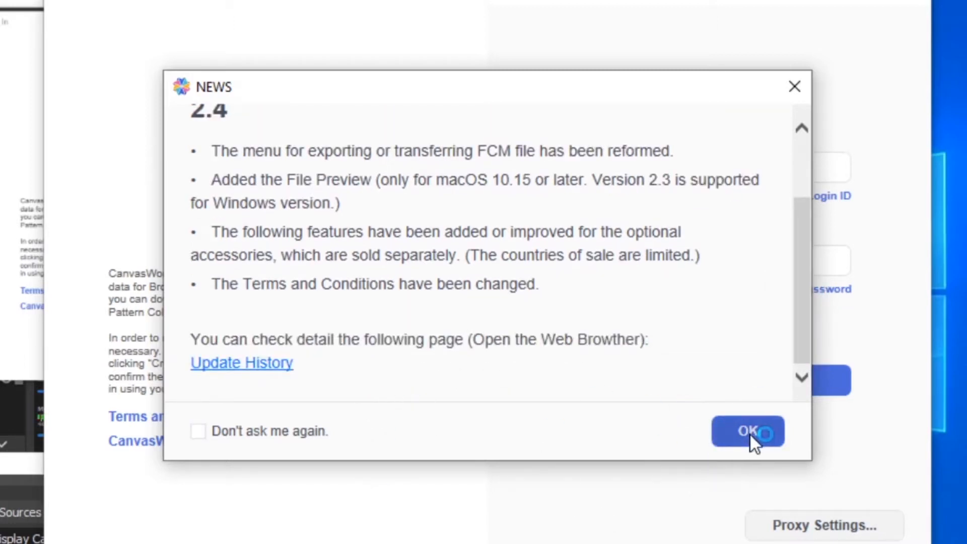
# Fill in the account's Login ID on the CanvasWorkspace login screen.
pyautogui.click(599, 168)
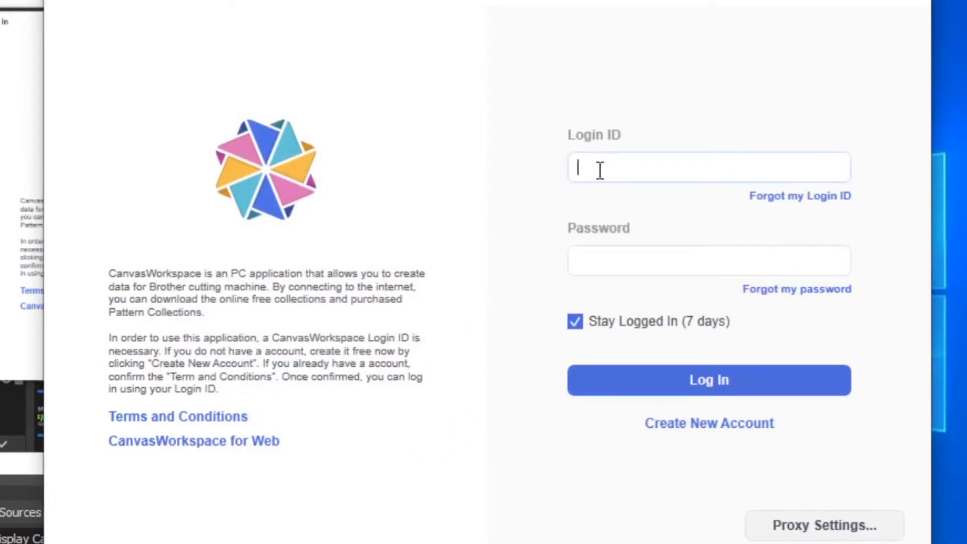
pyautogui.write('marinafashion7')
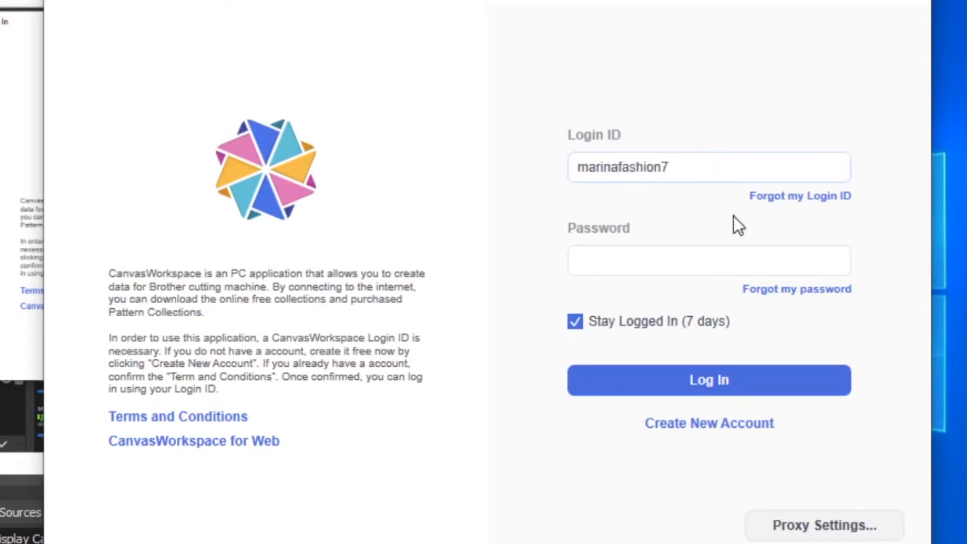
pyautogui.click(672, 262)
pyautogui.write('******')
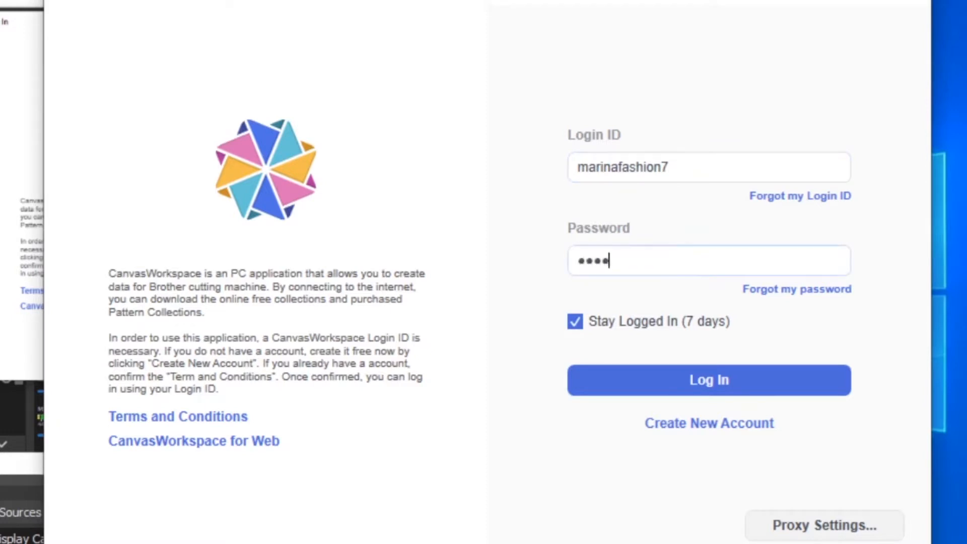
pyautogui.write('******')
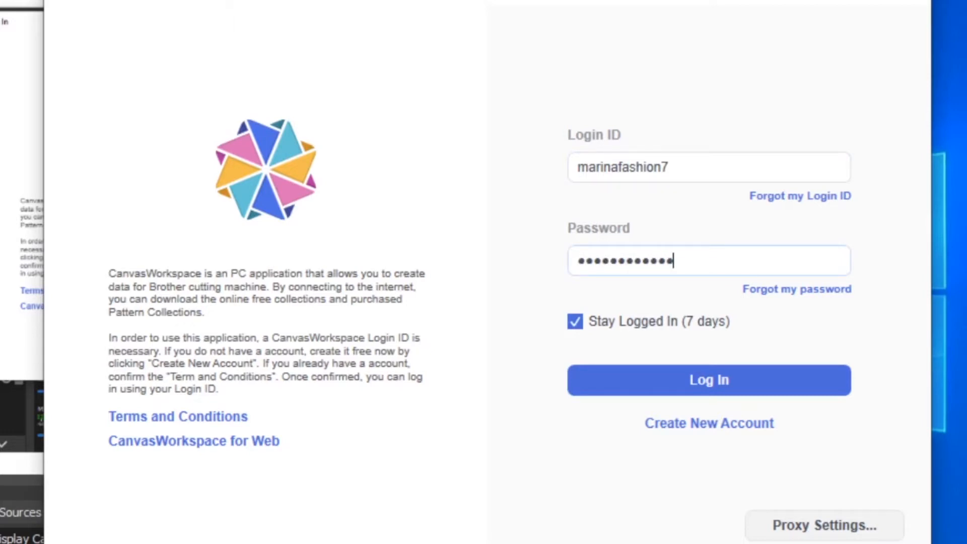
pyautogui.press('BackSpace')
pyautogui.press('BackSpace')
pyautogui.press('BackSpace')
pyautogui.press('BackSpace')
pyautogui.press('BackSpace')
pyautogui.press('BackSpace')
pyautogui.press('BackSpace')
pyautogui.press('BackSpace')
pyautogui.press('BackSpace')
pyautogui.press('BackSpace')
pyautogui.press('BackSpace')
pyautogui.press('BackSpace')
# Enter the account password and log in to CanvasWorkspace.
pyautogui.write('********')
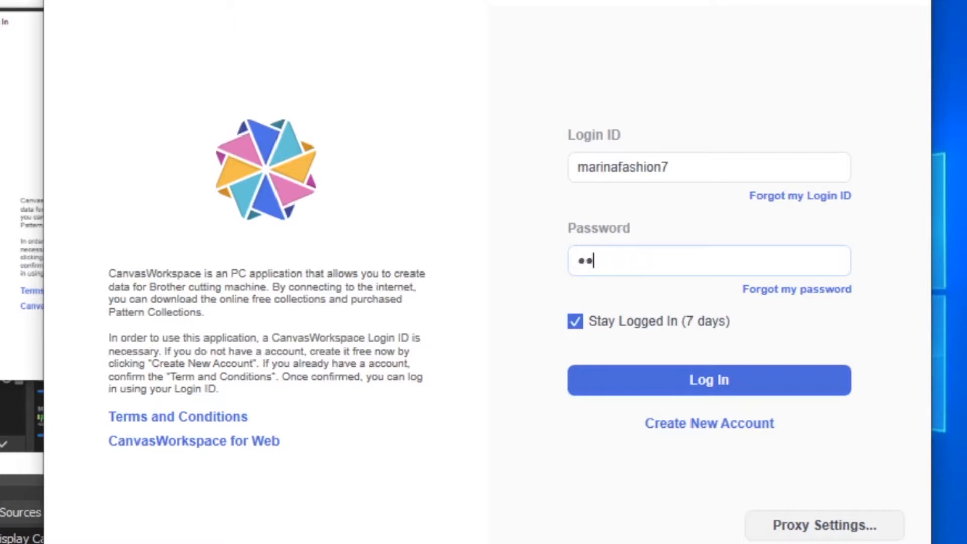
pyautogui.write('*')
pyautogui.click(738, 389)
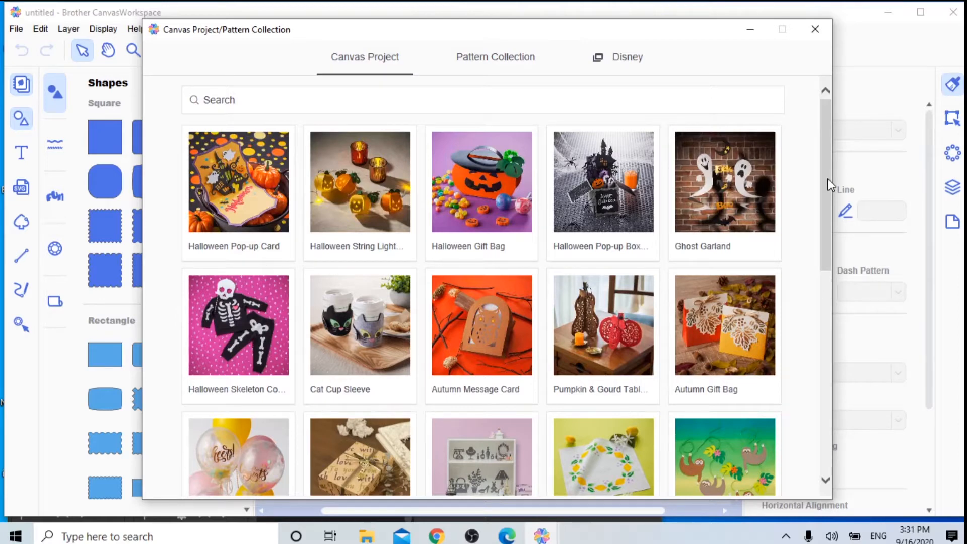
# Browse the ready-made craft projects in the Canvas Project collection.
pyautogui.moveTo(829, 185); pyautogui.dragTo(824, 394)
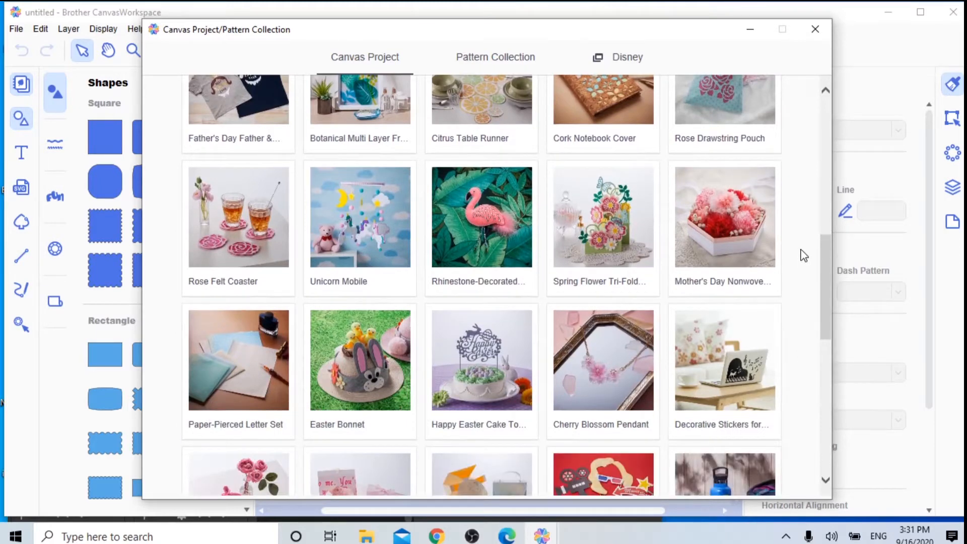
pyautogui.scroll(-2, 804, 256)
pyautogui.scroll(-10, 804, 256)
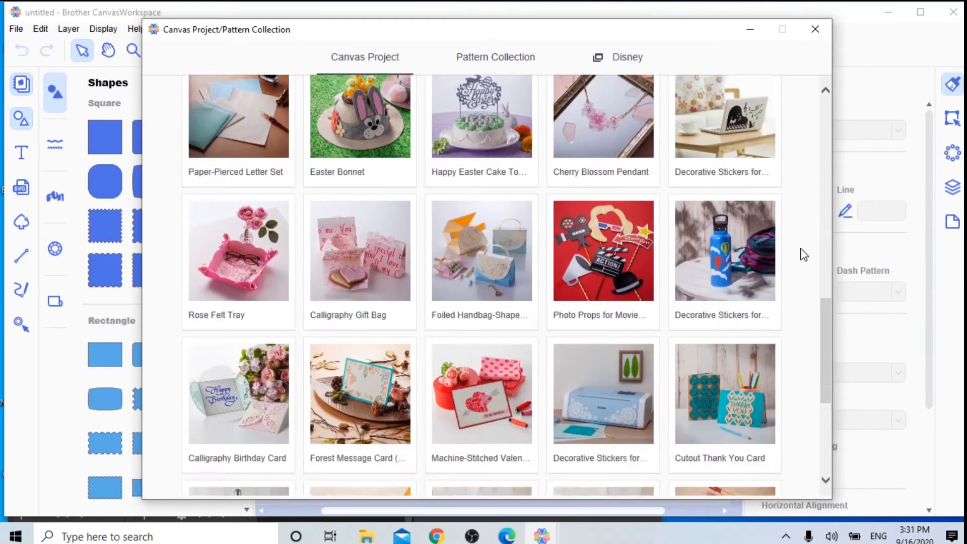
pyautogui.scroll(-4, 804, 256)
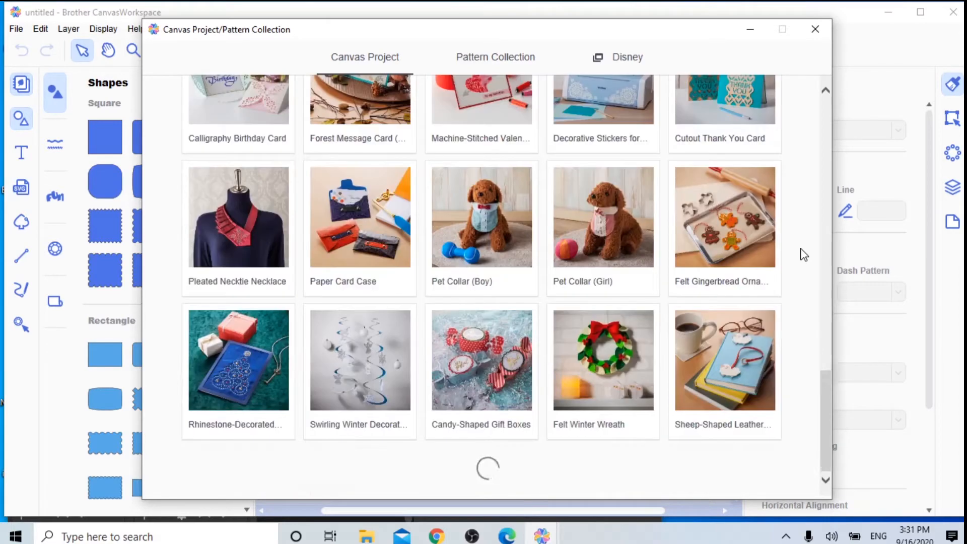
pyautogui.scroll(-8, 804, 251)
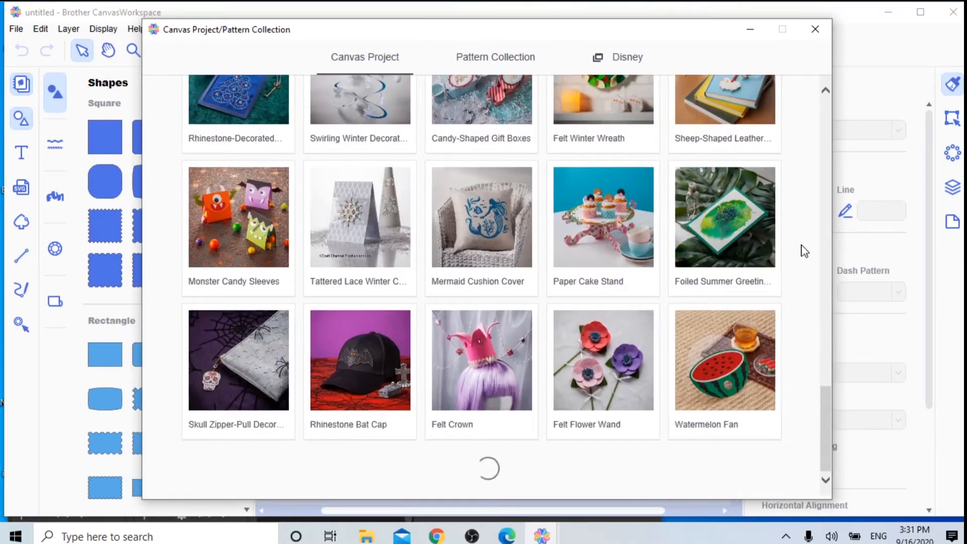
# Look through the rest of the Canvas Project craft projects and close the collection.
pyautogui.scroll(-14, 800, 307)
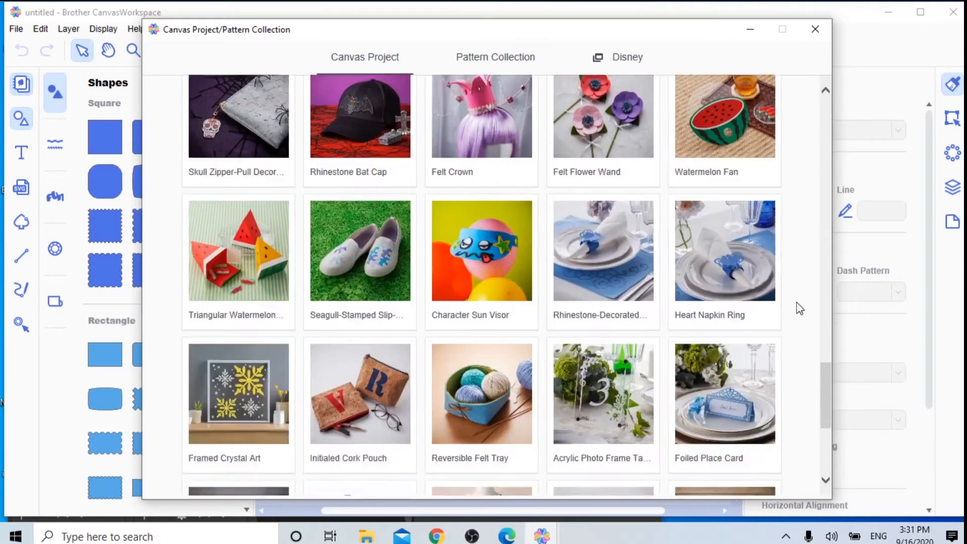
pyautogui.scroll(13, 799, 307)
pyautogui.moveTo(821, 354); pyautogui.dragTo(804, 137)
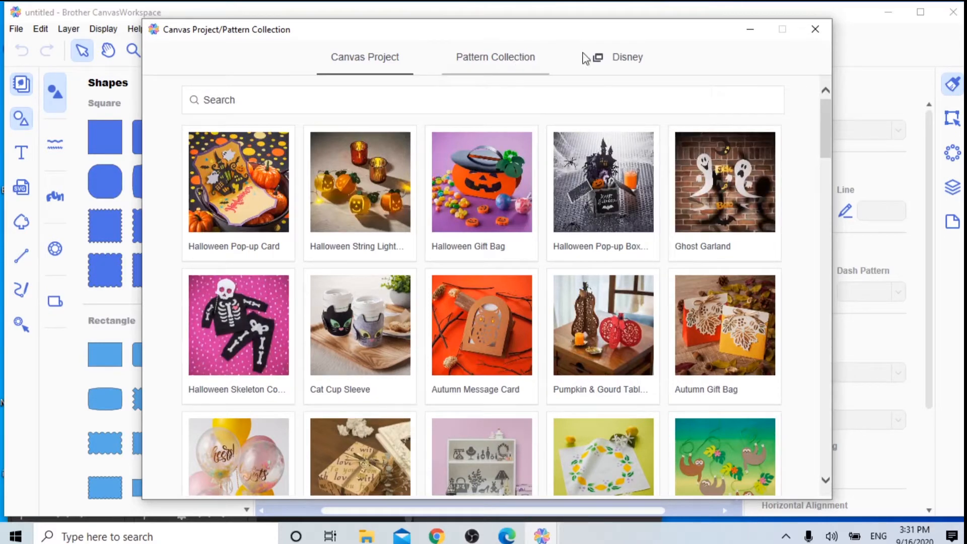
pyautogui.click(812, 34)
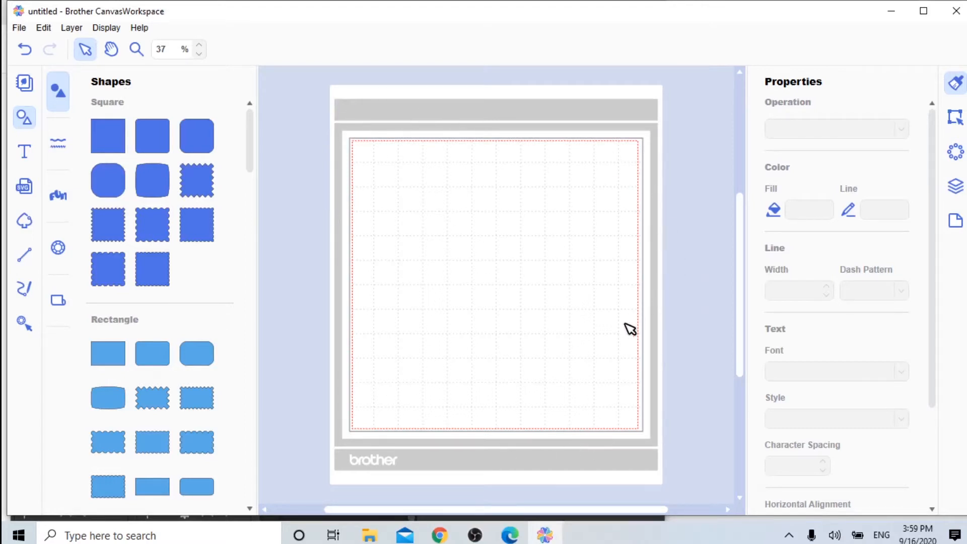
# Add a rounded square, a scalloped square and a zigzag-edged rectangle, placing the rounded square over the mat's left edge and the rectangle inside the cutting area.
pyautogui.click(108, 184)
pyautogui.moveTo(399, 197); pyautogui.dragTo(317, 254)
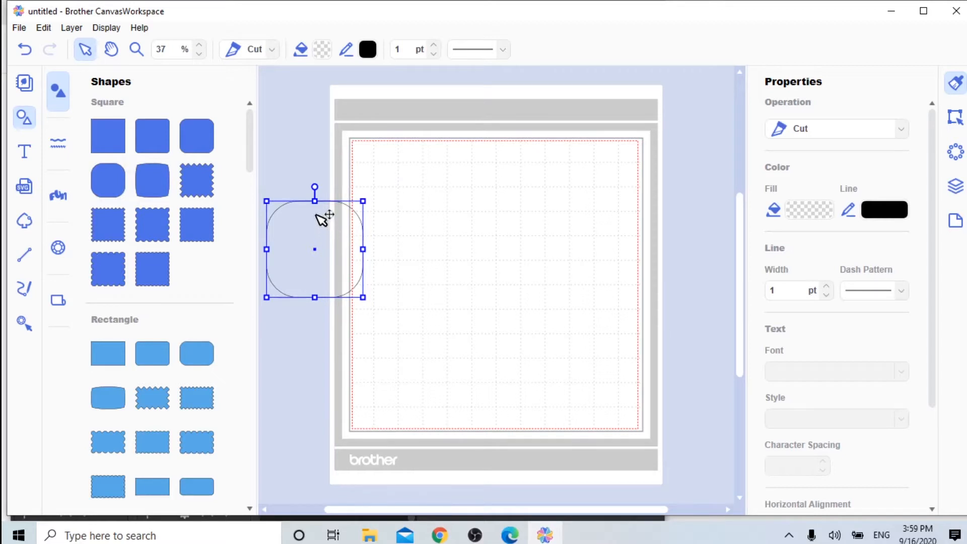
pyautogui.click(151, 265)
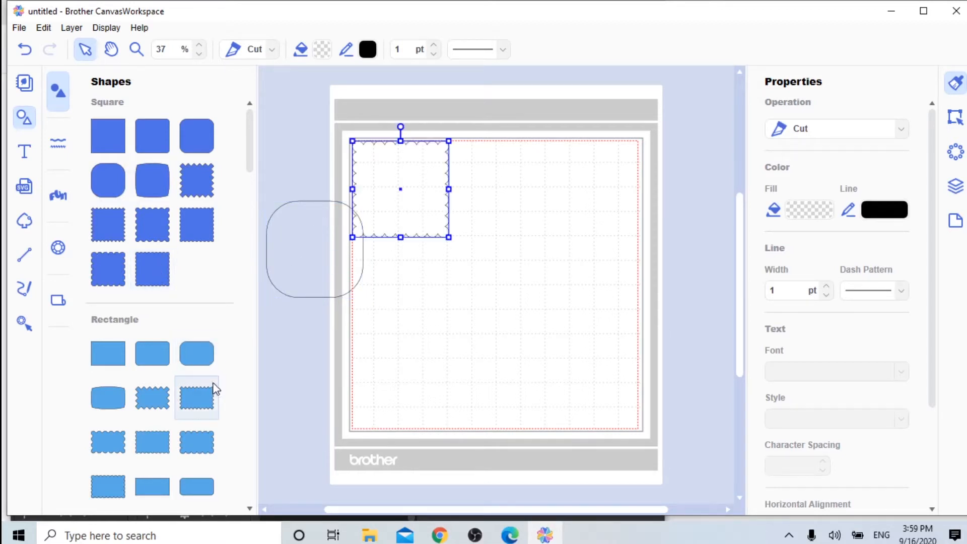
pyautogui.click(197, 398)
pyautogui.moveTo(399, 190); pyautogui.dragTo(523, 340)
pyautogui.moveTo(332, 282); pyautogui.dragTo(381, 362)
pyautogui.click(677, 304)
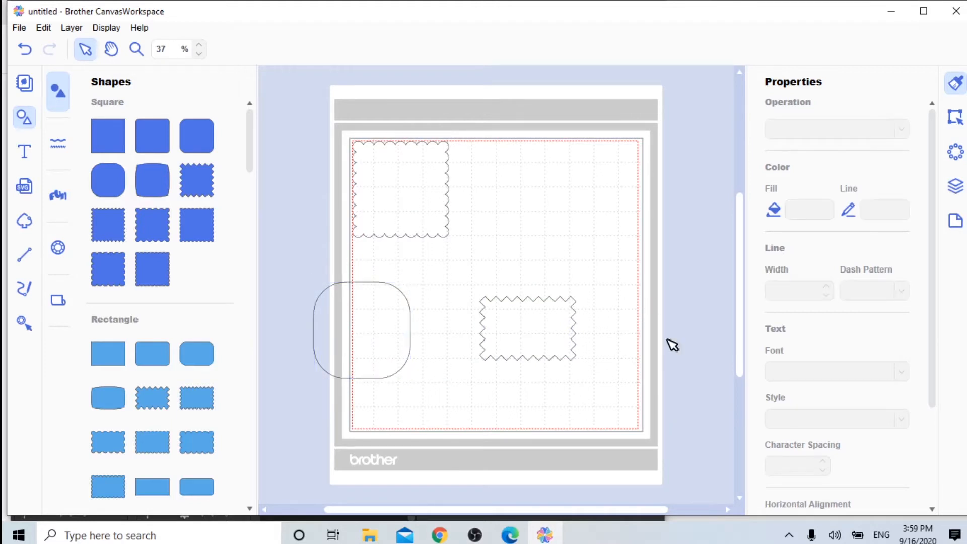
# Shift the scalloped square over the cutting area's left border, and bring it and the rounded square fully inside the cutting area.
pyautogui.click(382, 211)
pyautogui.moveTo(383, 211); pyautogui.dragTo(352, 219)
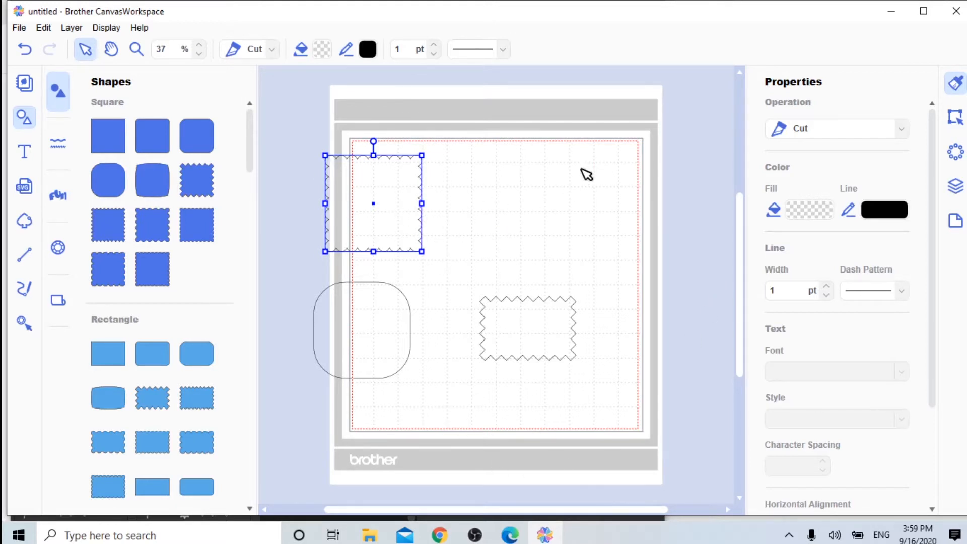
pyautogui.click(696, 205)
pyautogui.click(398, 201)
pyautogui.moveTo(392, 197); pyautogui.dragTo(529, 201)
pyautogui.moveTo(384, 331); pyautogui.dragTo(434, 328)
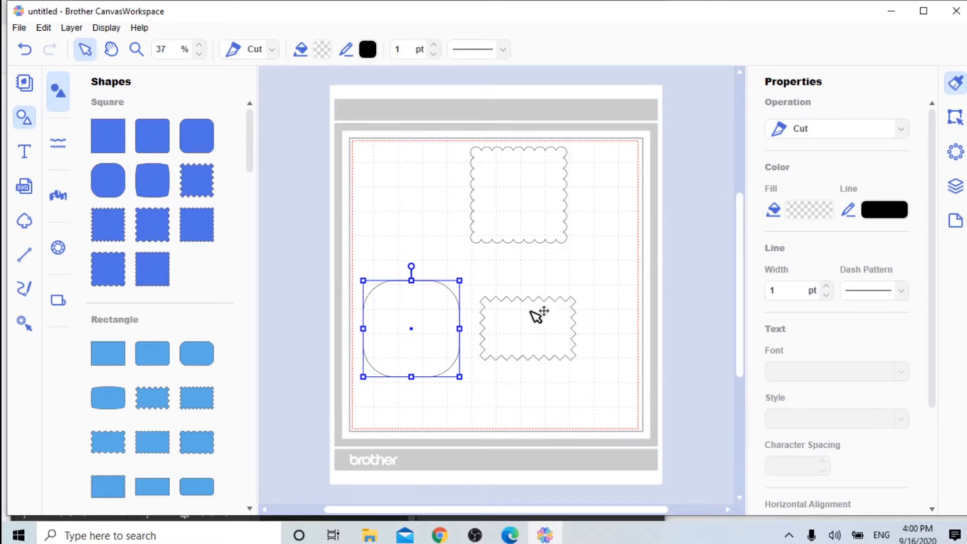
# Delete the rounded square, the zigzag-edged rectangle and the scalloped square from the artboard.
pyautogui.doubleClick(443, 319)
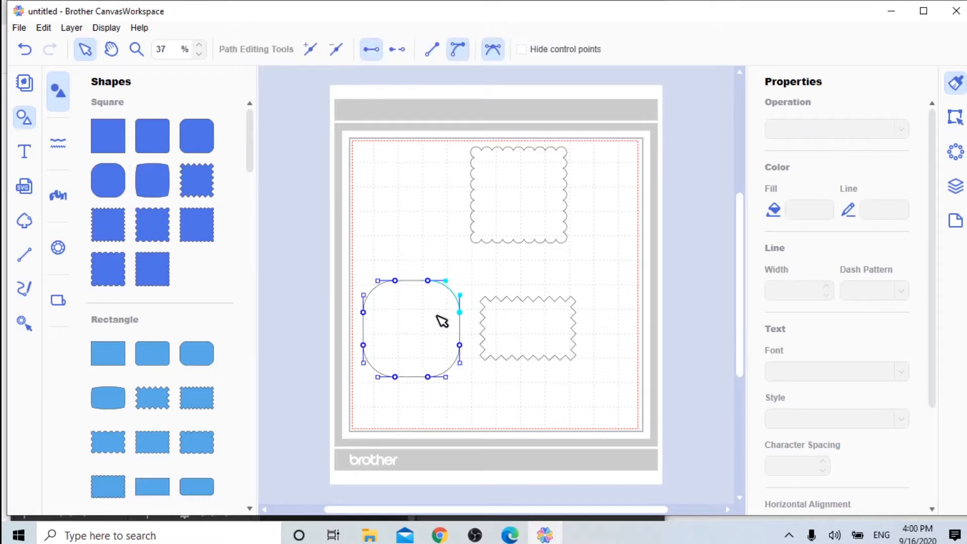
pyautogui.press('Delete')
pyautogui.click(552, 339)
pyautogui.press('Delete')
pyautogui.click(525, 221)
pyautogui.press('Delete')
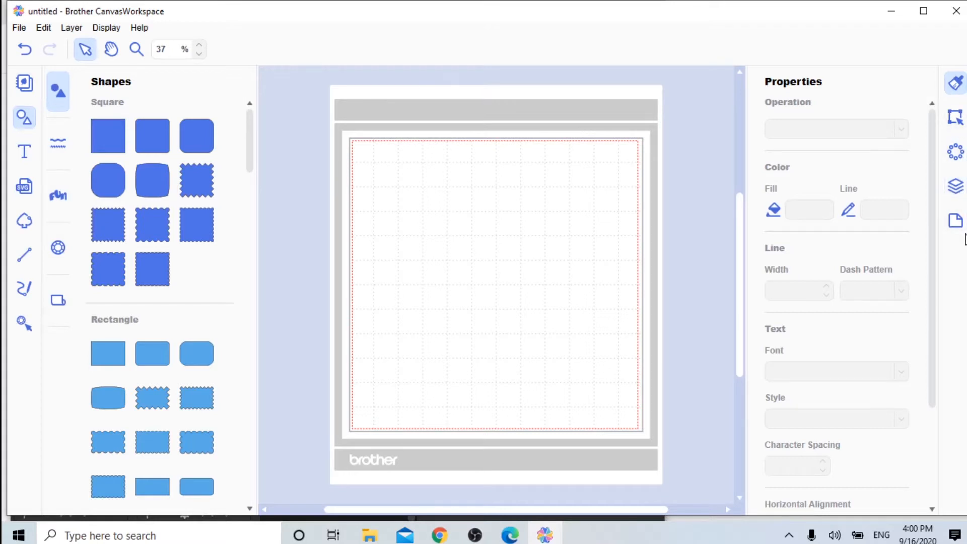
# Review the object editing, Rhinestone, layer and Artboard settings, and return to the Properties settings.
pyautogui.click(955, 117)
pyautogui.click(955, 151)
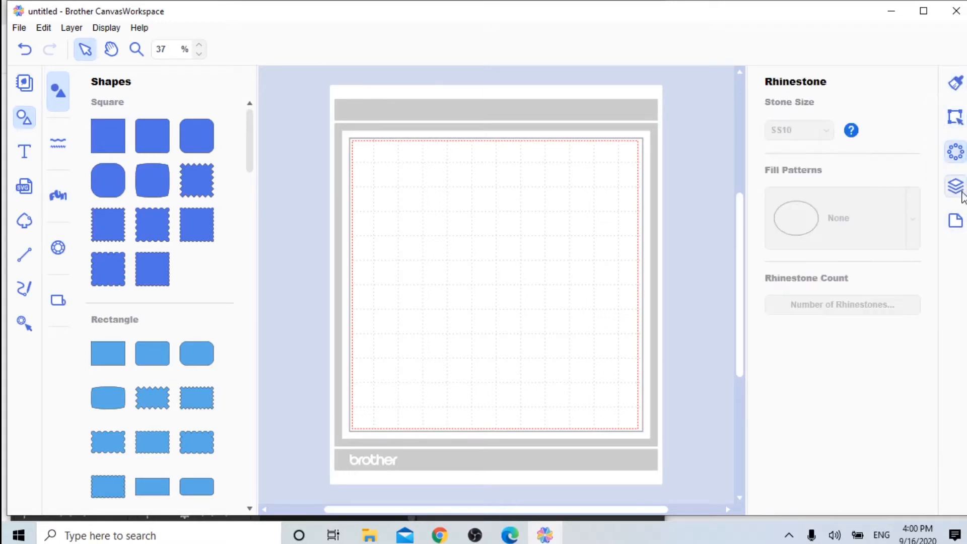
pyautogui.click(955, 186)
pyautogui.click(955, 220)
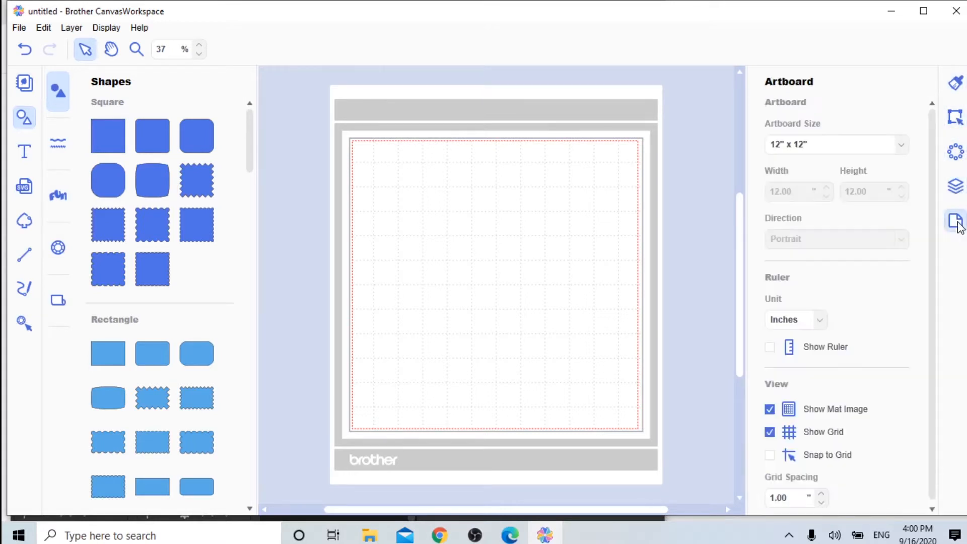
pyautogui.click(956, 85)
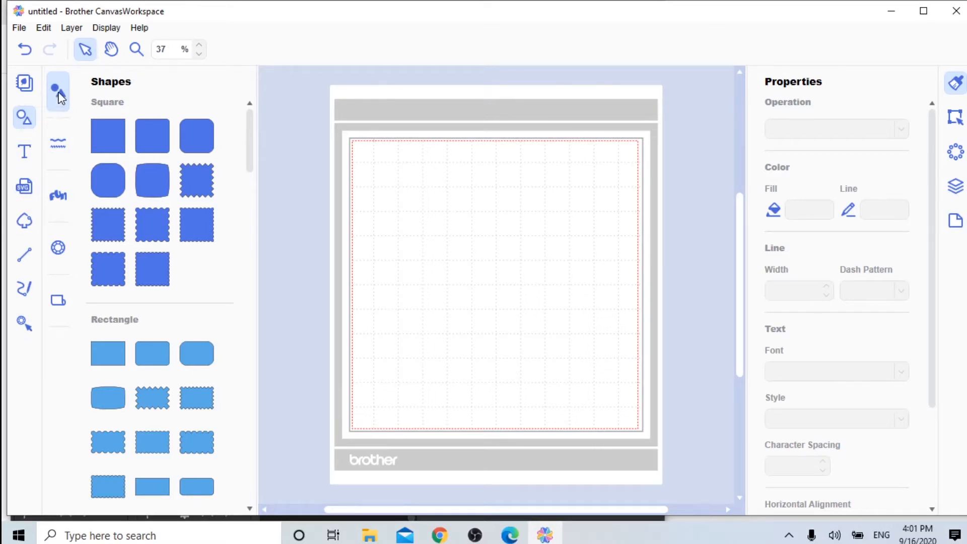
# Hide the shapes library and set the artboard zoom to 40%.
pyautogui.click(26, 119)
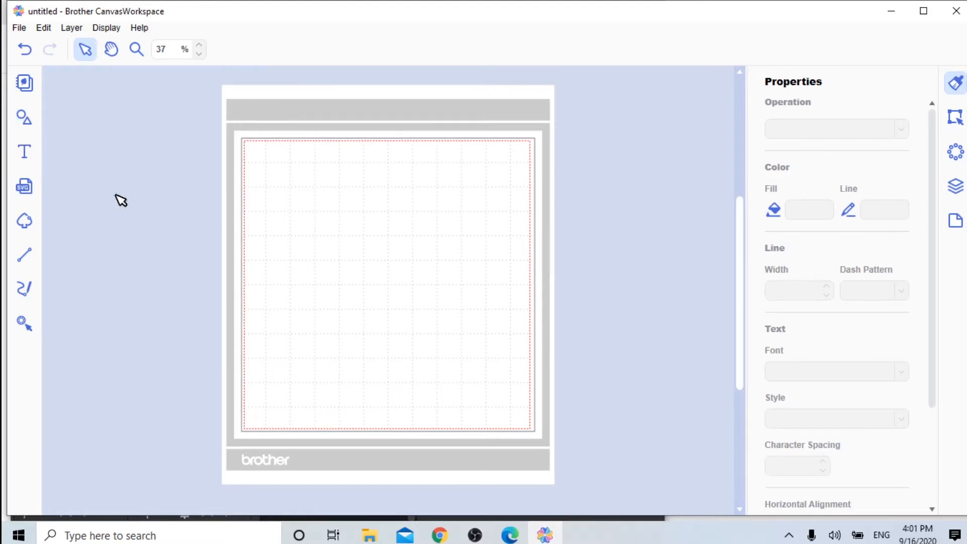
pyautogui.click(199, 45)
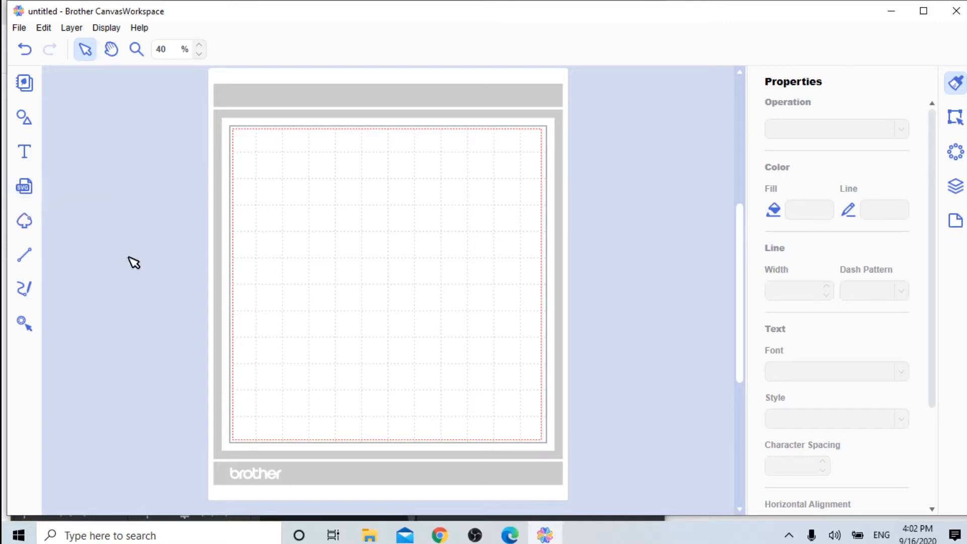
# Switch to Chrome and search Google for "svg free download".
pyautogui.click(439, 535)
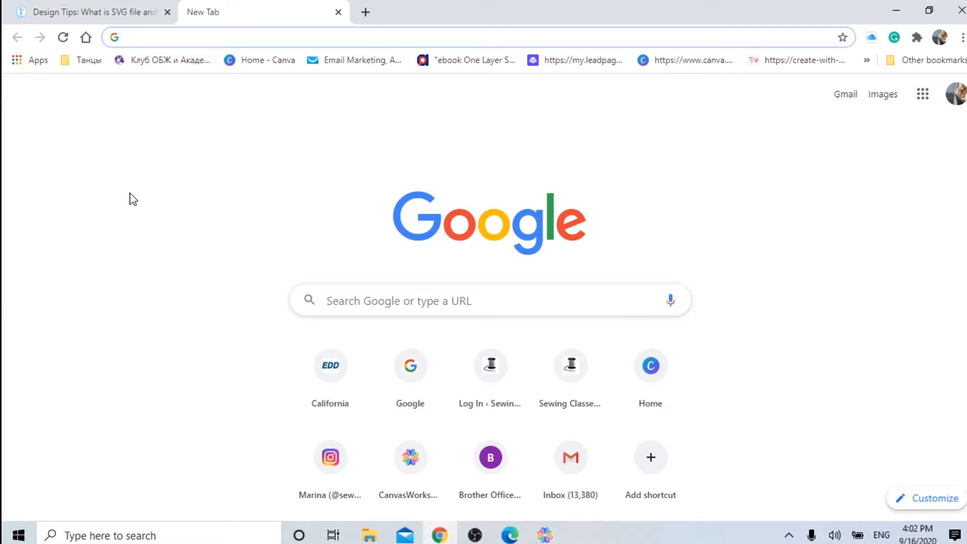
pyautogui.click(354, 297)
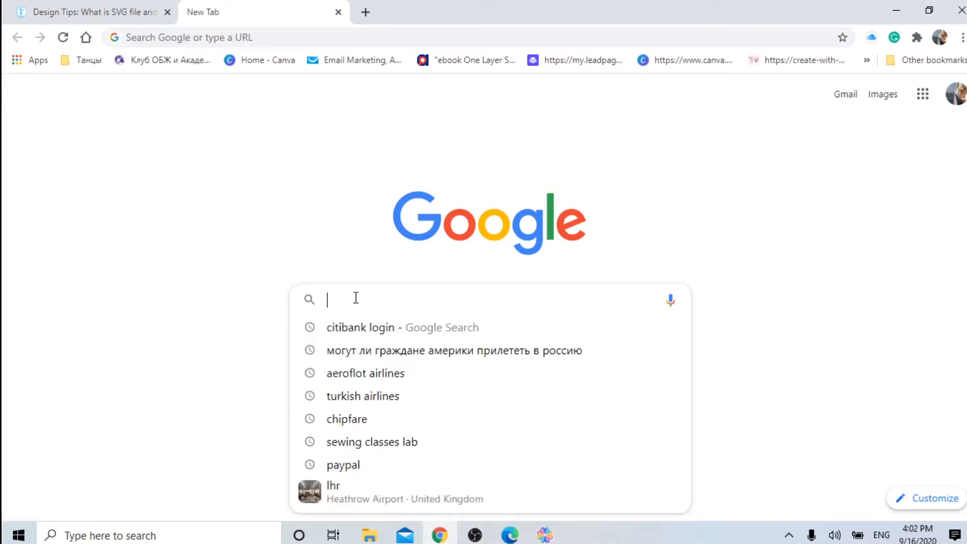
pyautogui.write('SVG')
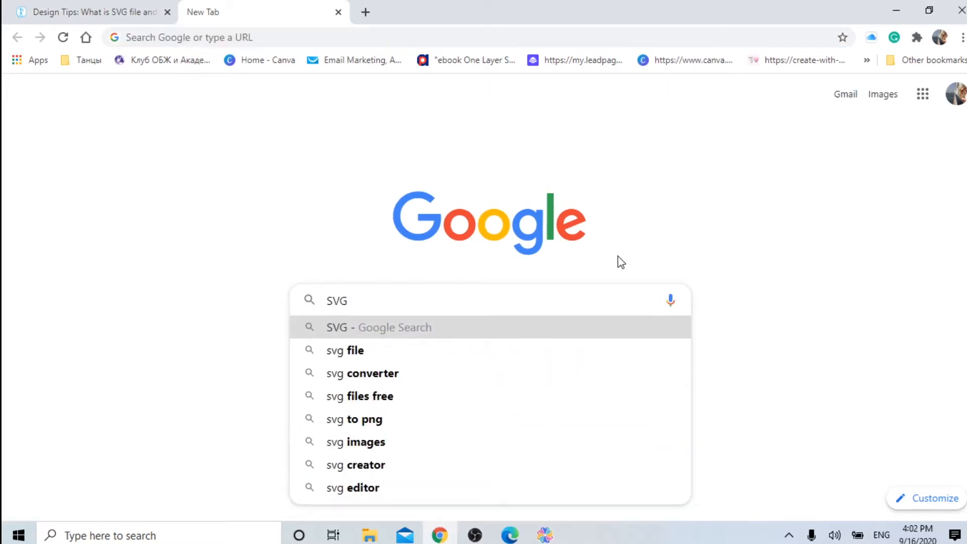
pyautogui.press('Return')
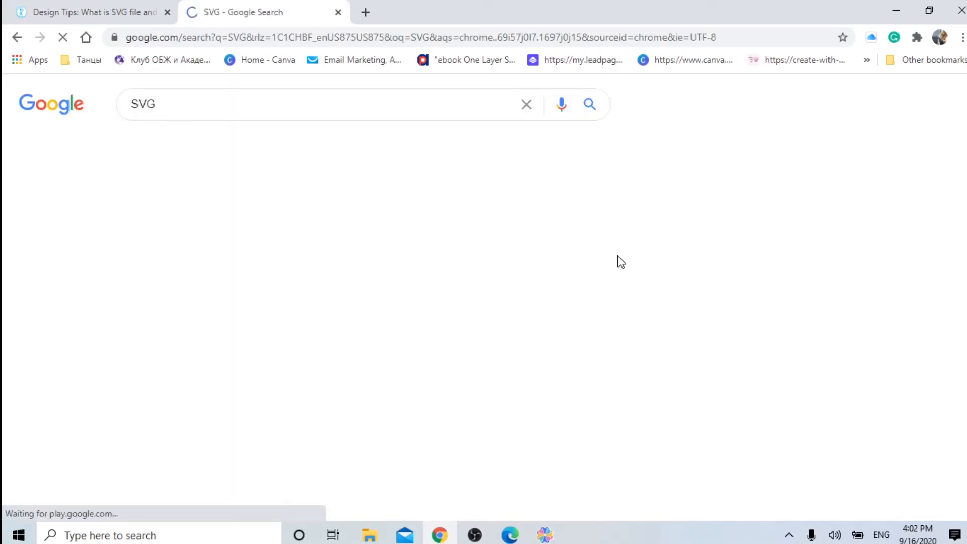
pyautogui.click(195, 102)
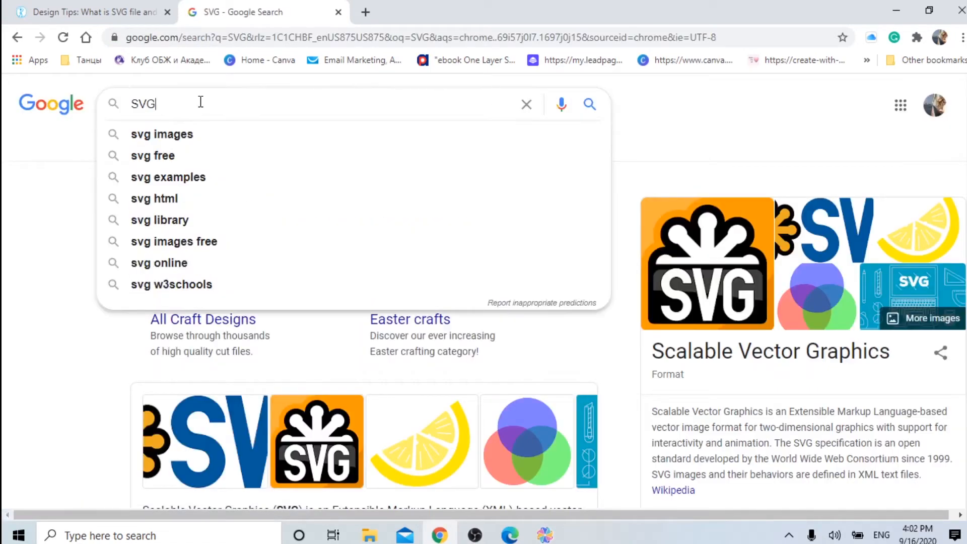
pyautogui.write('free')
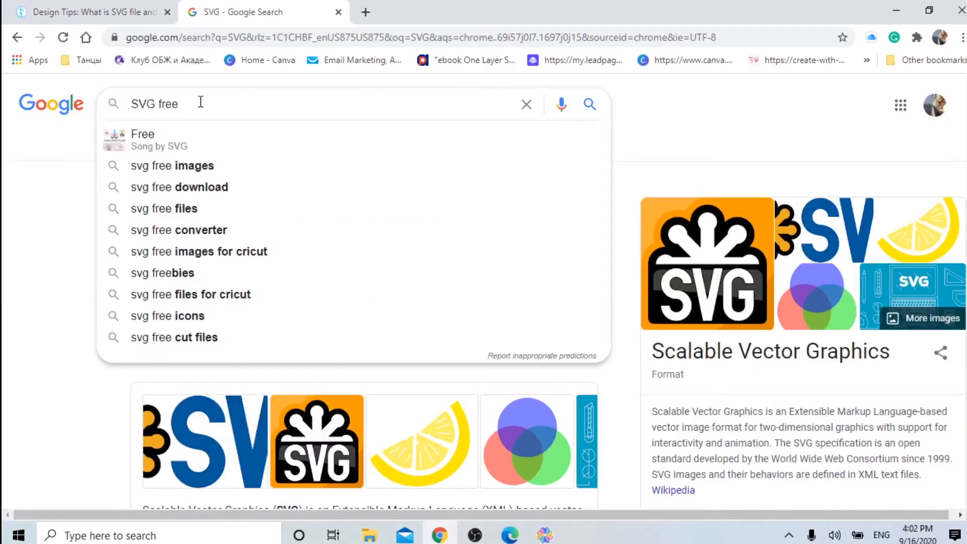
pyautogui.click(244, 190)
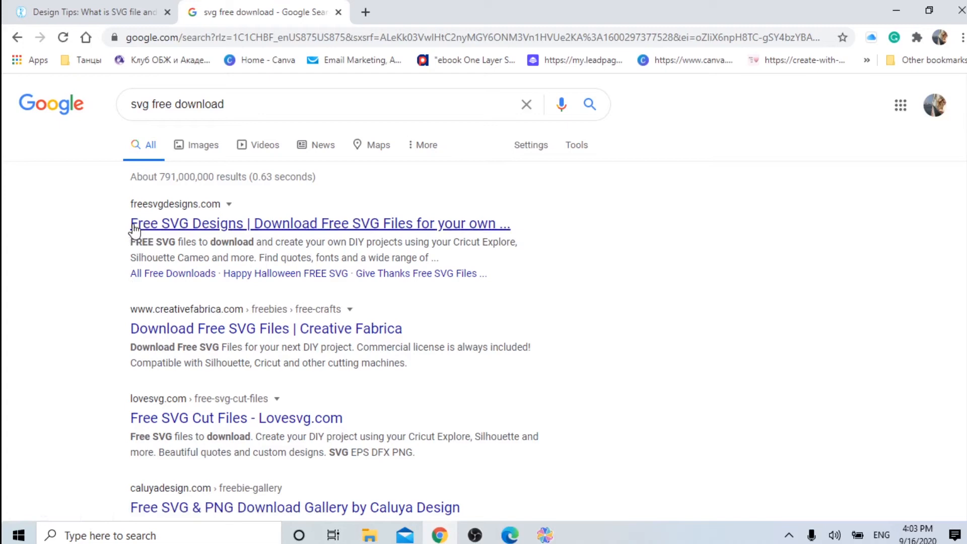
# Visit freesvgdesigns.com from the search results and open The Boo Crew design page.
pyautogui.click(218, 230)
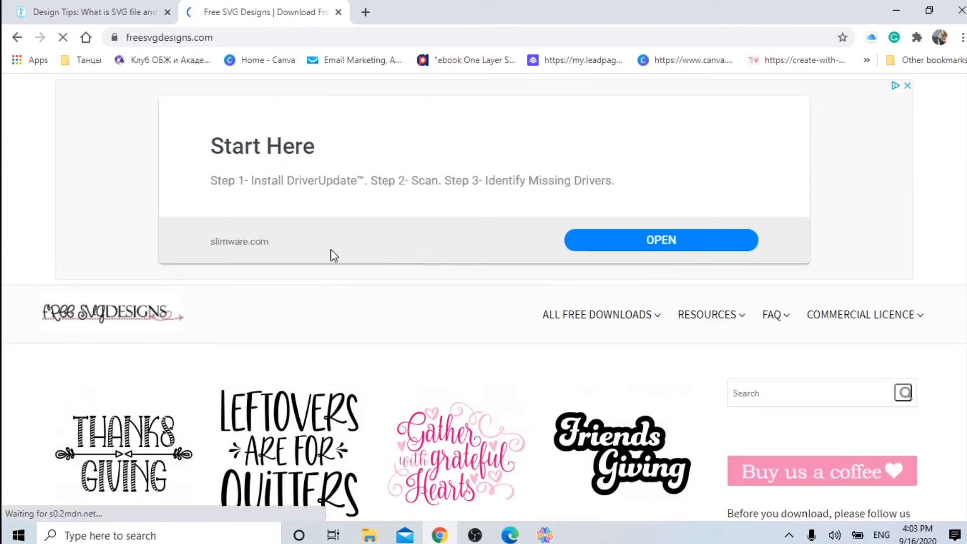
pyautogui.scroll(-9, 379, 297)
pyautogui.scroll(-9, 387, 252)
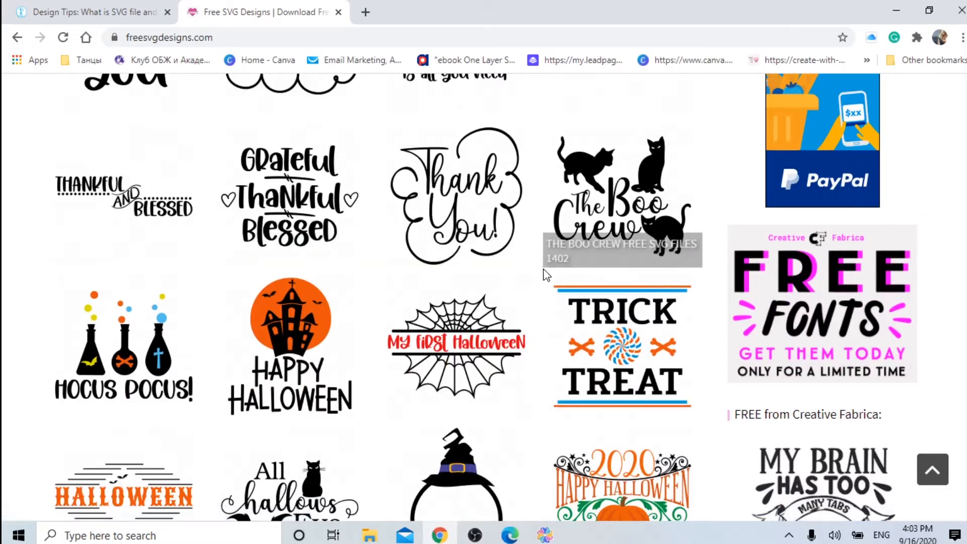
pyautogui.click(612, 207)
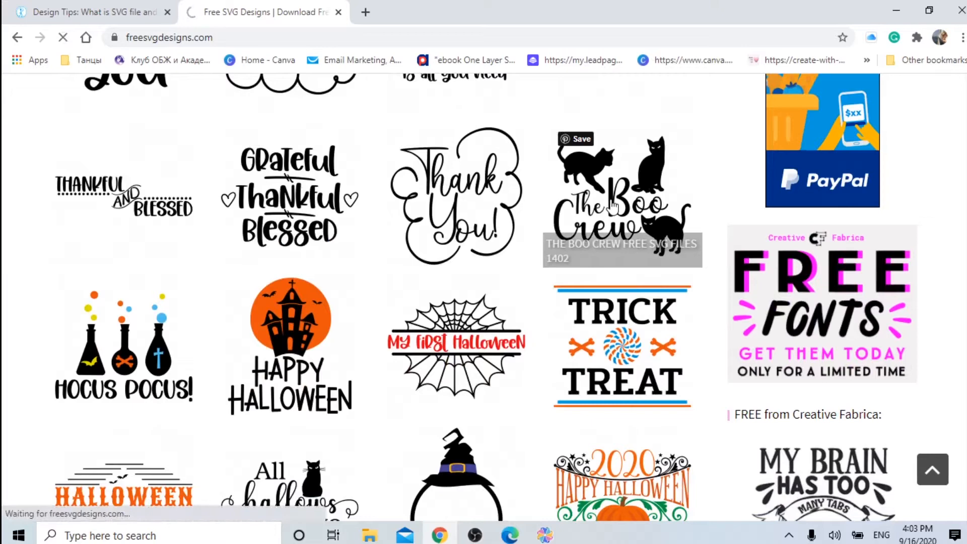
# Download the Boo Crew design and save it to the Desktop as the zip file 01402-Halloween-The-Boo-Crew.
pyautogui.scroll(-5, 398, 249)
pyautogui.scroll(-4, 429, 247)
pyautogui.scroll(-7, 313, 255)
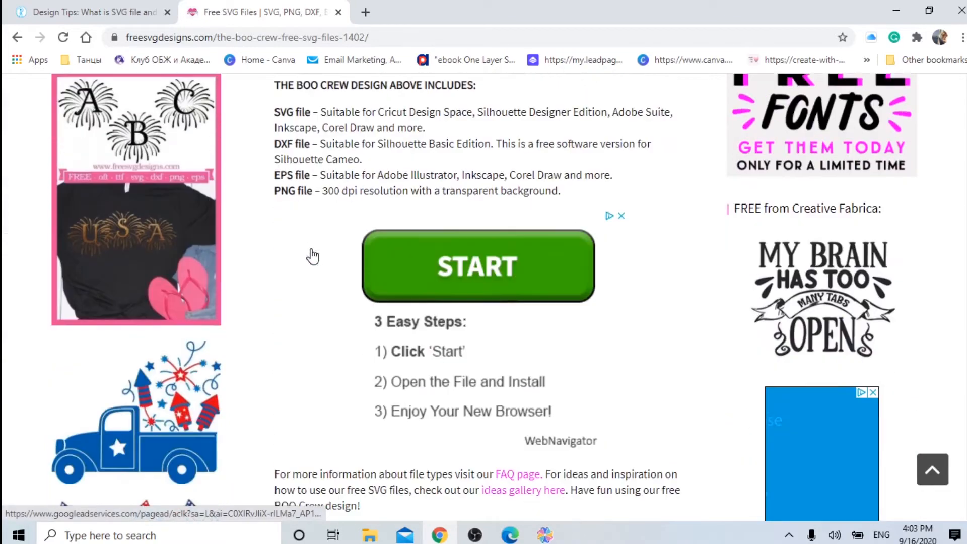
pyautogui.scroll(-8, 312, 255)
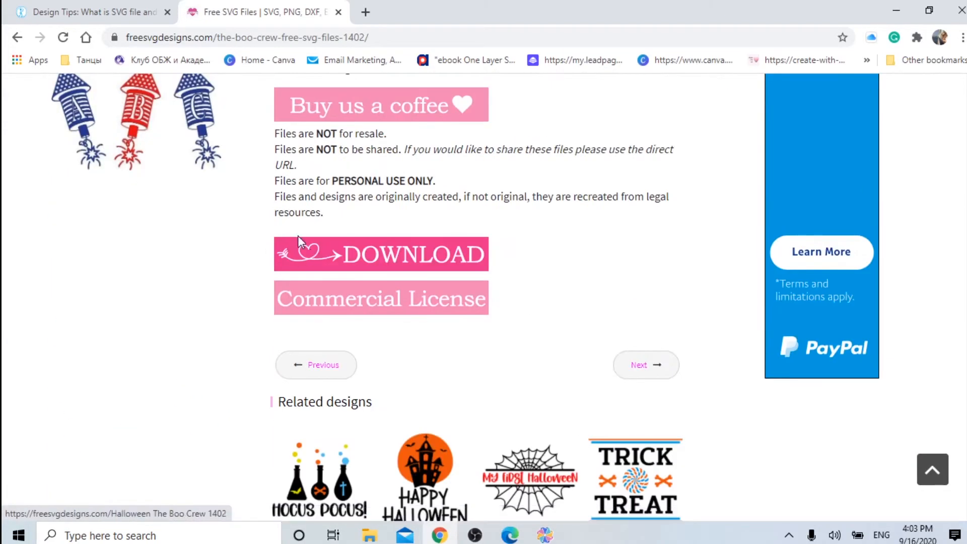
pyautogui.click(432, 263)
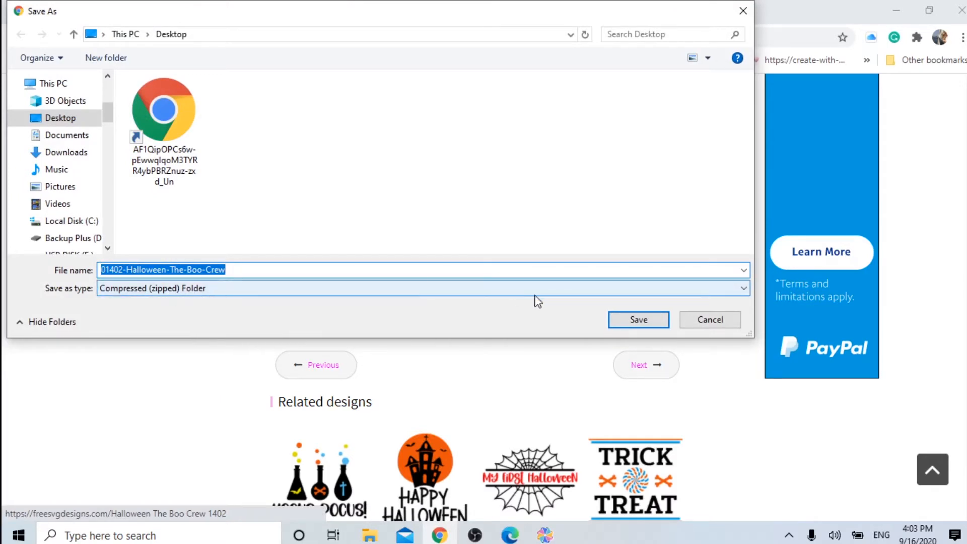
pyautogui.click(638, 320)
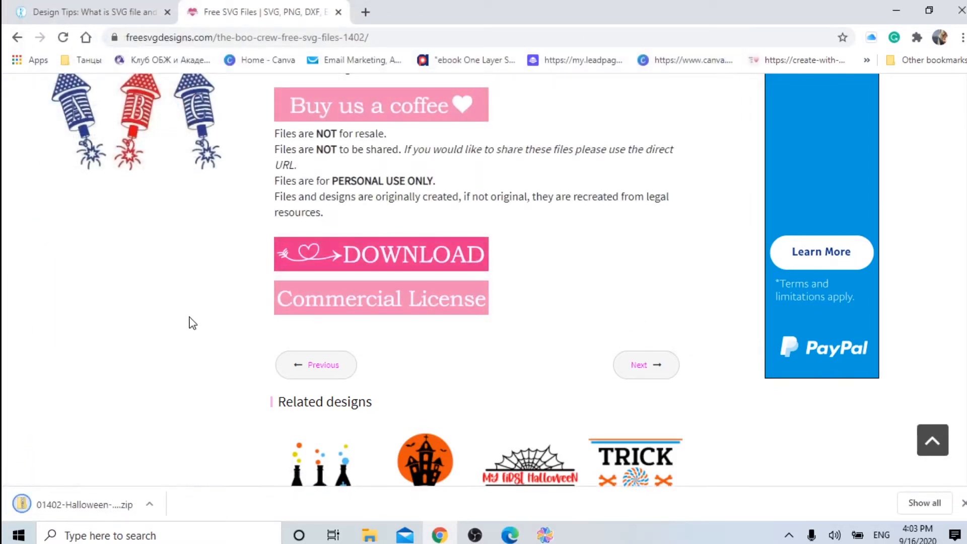
# Open the downloaded zip file and extract its contents to the 01402-Halloween-The-Boo-Crew folder on the Desktop.
pyautogui.click(95, 504)
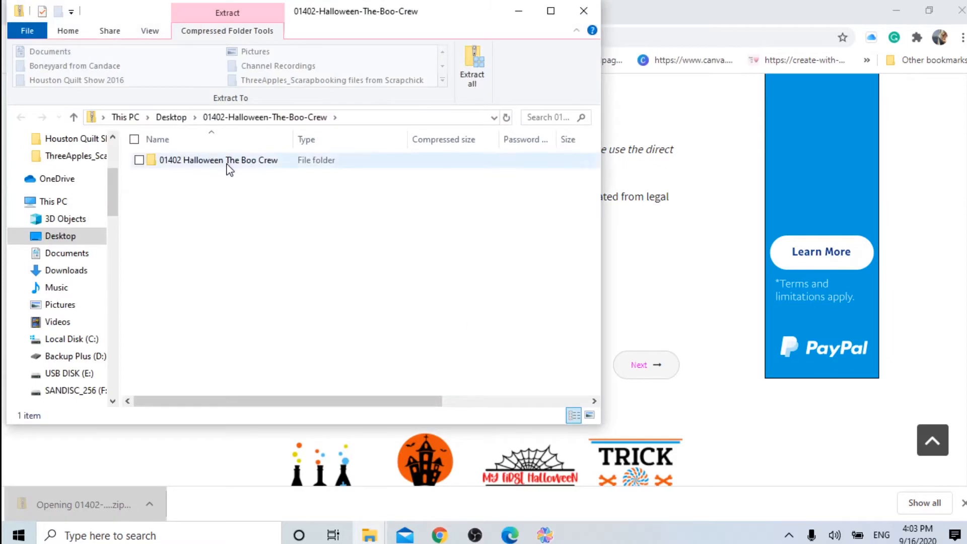
pyautogui.click(222, 160)
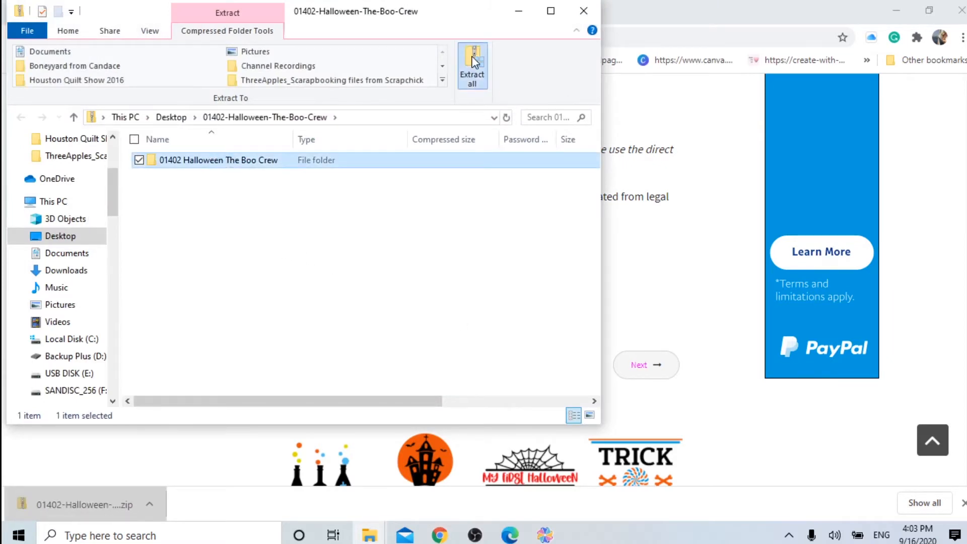
pyautogui.click(473, 65)
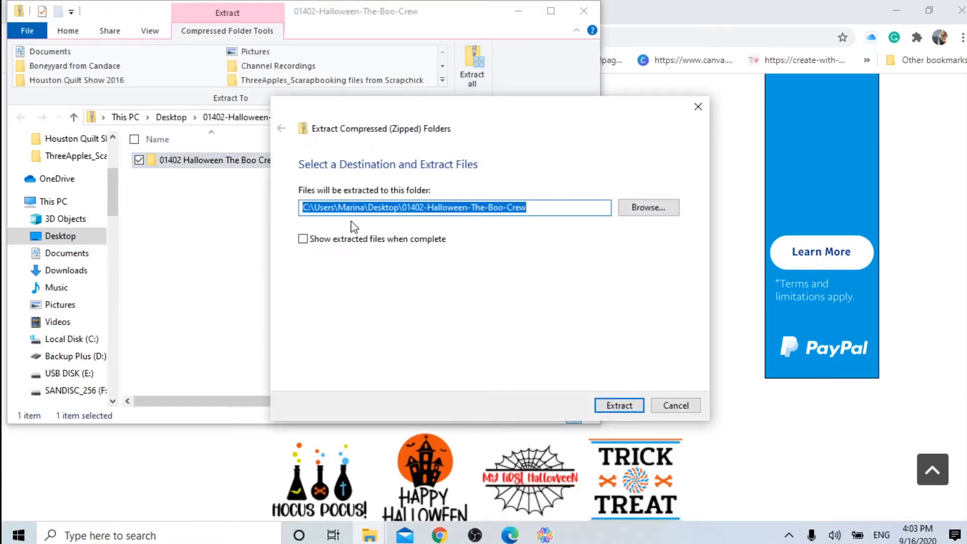
pyautogui.click(619, 405)
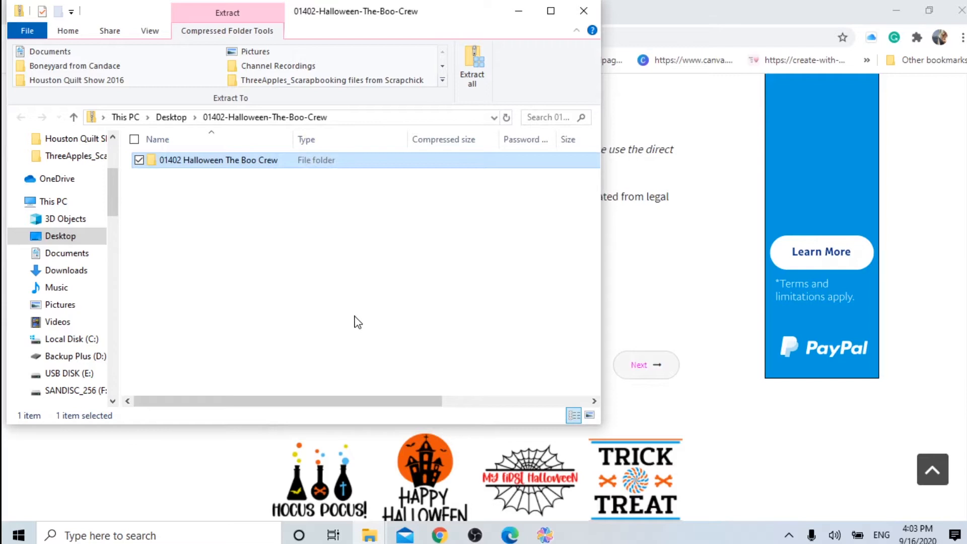
# Look through the files in the extracted 01402-Halloween-The-Boo-Crew folder on the Desktop and return to Brother CanvasWorkspace.
pyautogui.click(46, 243)
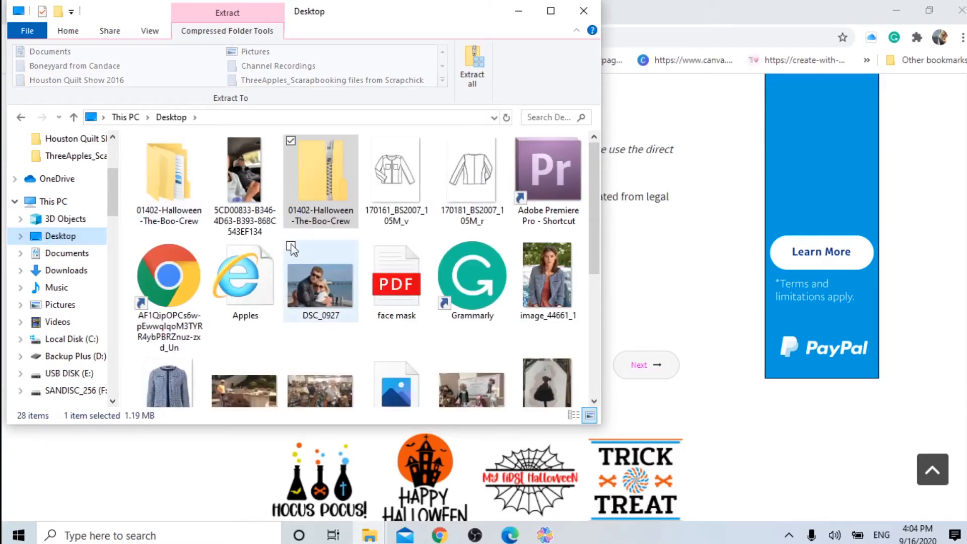
pyautogui.doubleClick(168, 187)
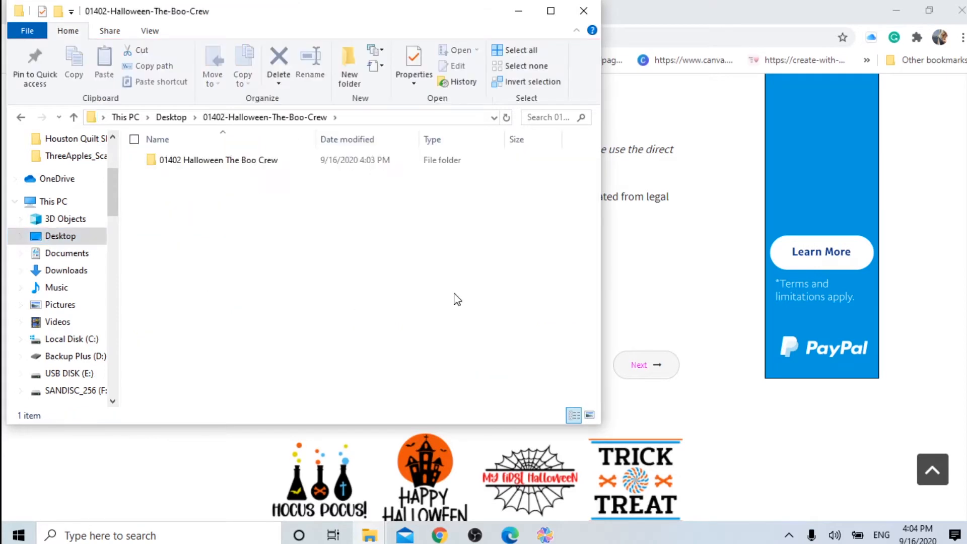
pyautogui.doubleClick(247, 167)
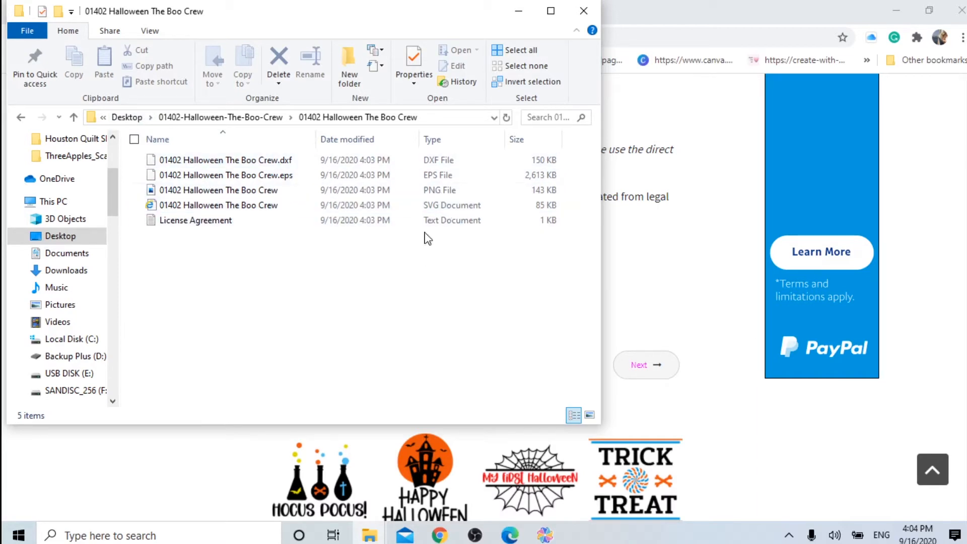
pyautogui.click(584, 10)
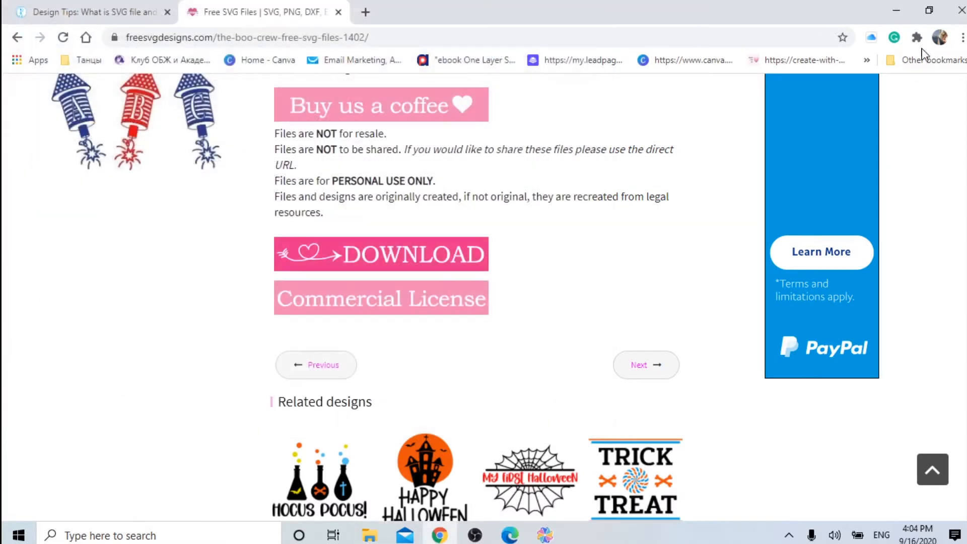
pyautogui.click(898, 9)
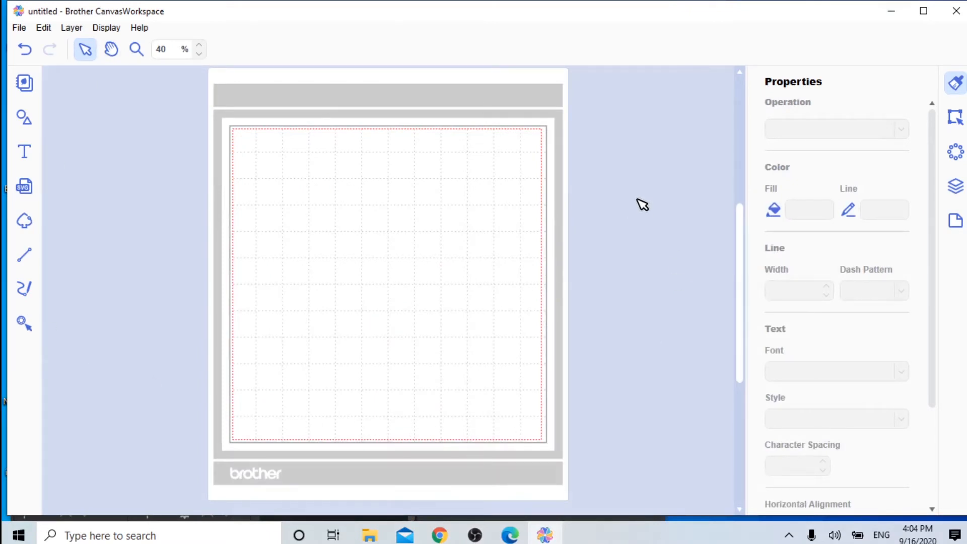
# Import the SVG file 01402 Halloween The Boo Crew from the extracted Desktop folder onto the mat.
pyautogui.click(23, 187)
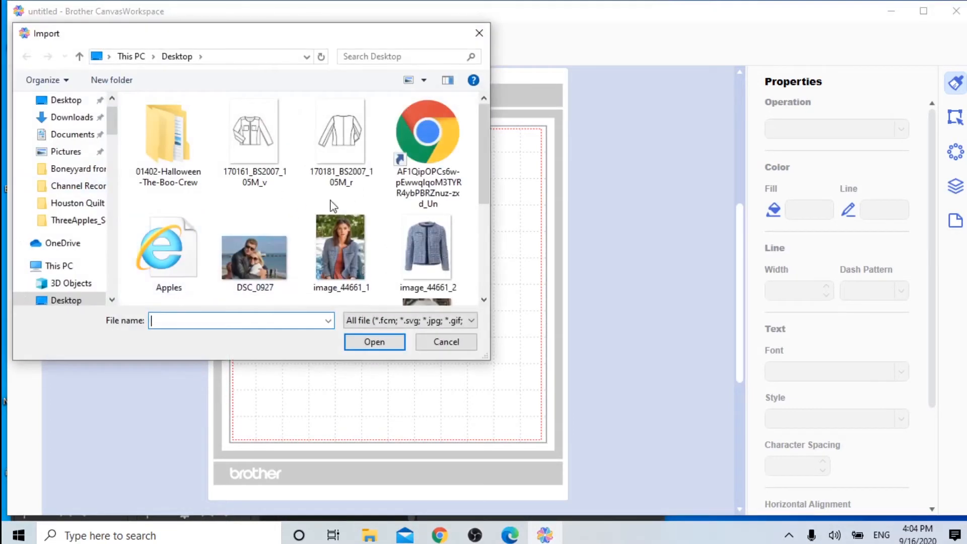
pyautogui.doubleClick(173, 149)
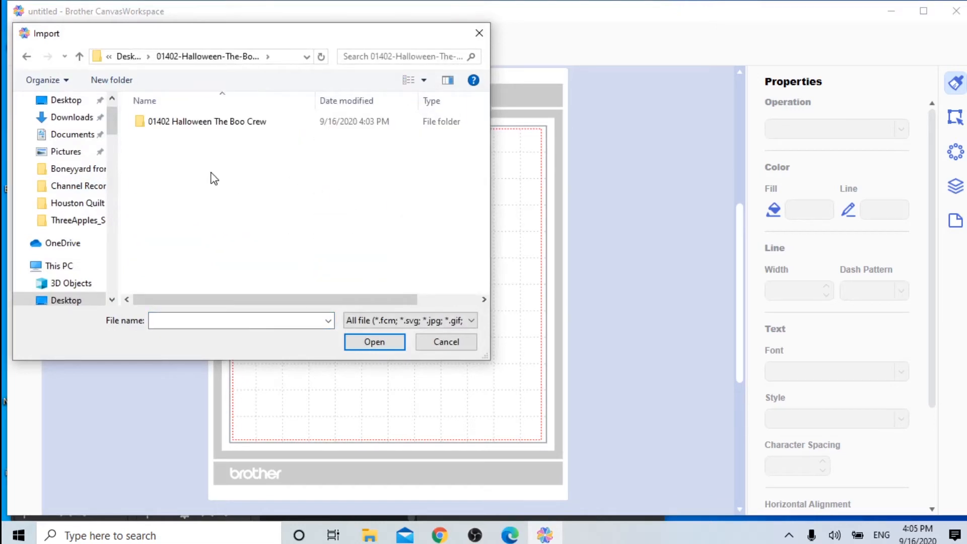
pyautogui.doubleClick(210, 126)
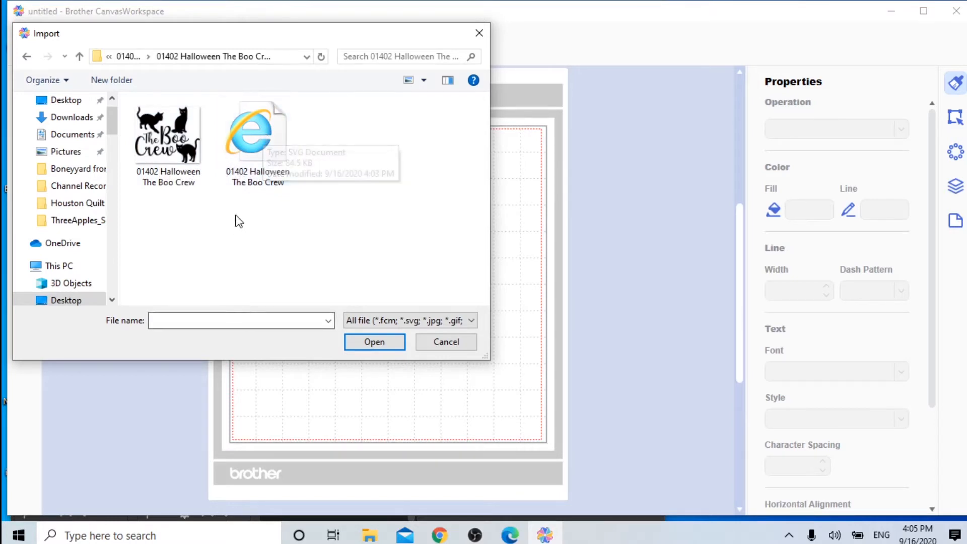
pyautogui.click(251, 138)
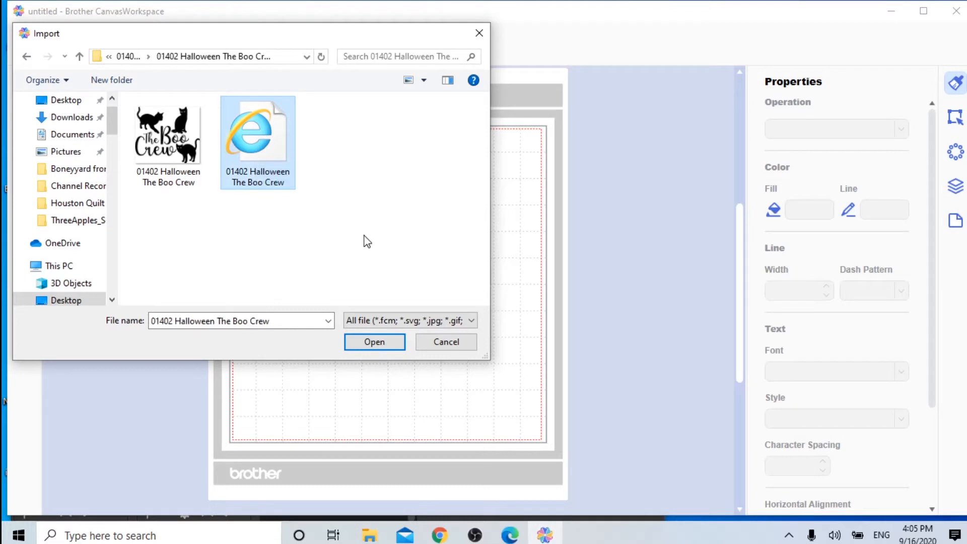
pyautogui.click(373, 345)
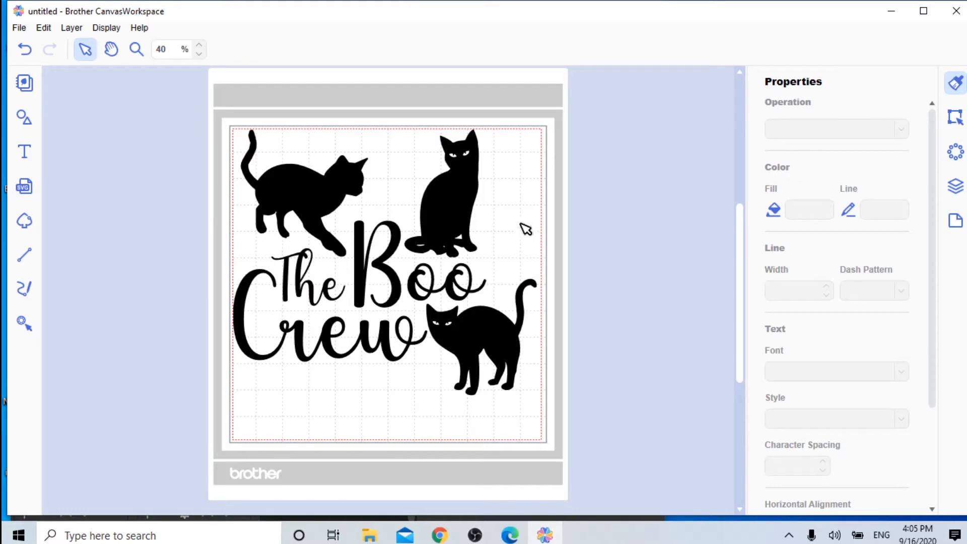
# Select the cats and words of the imported design one at a time to check which parts are separate objects.
pyautogui.click(326, 201)
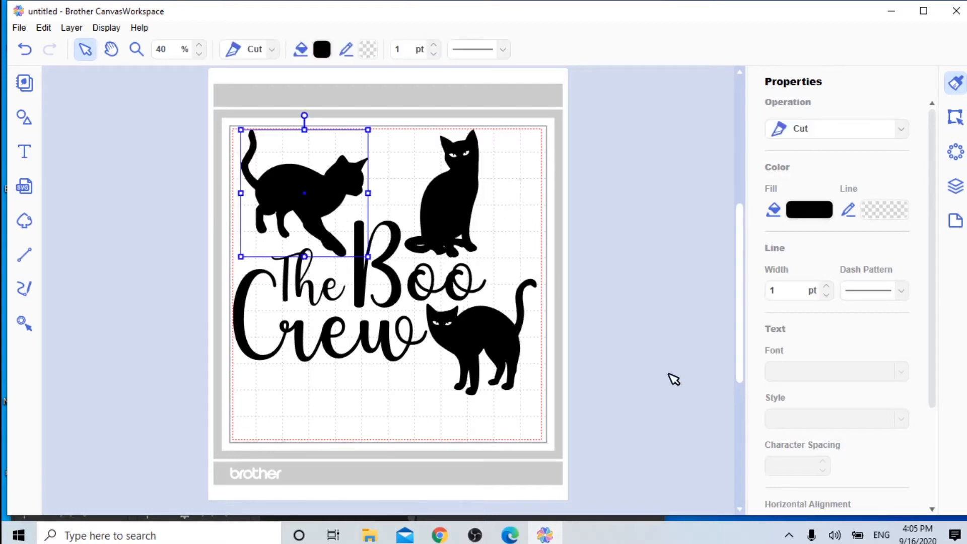
pyautogui.click(468, 203)
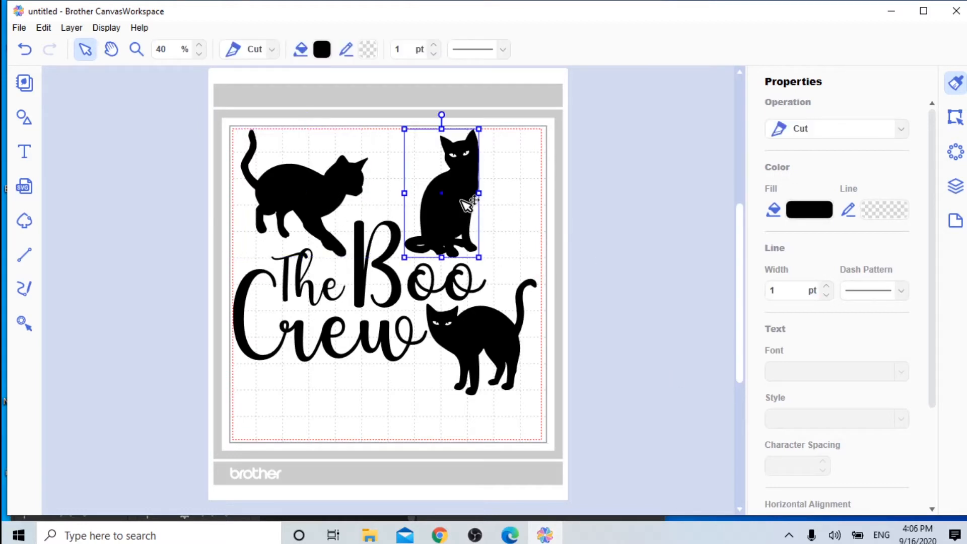
pyautogui.click(500, 341)
pyautogui.click(337, 347)
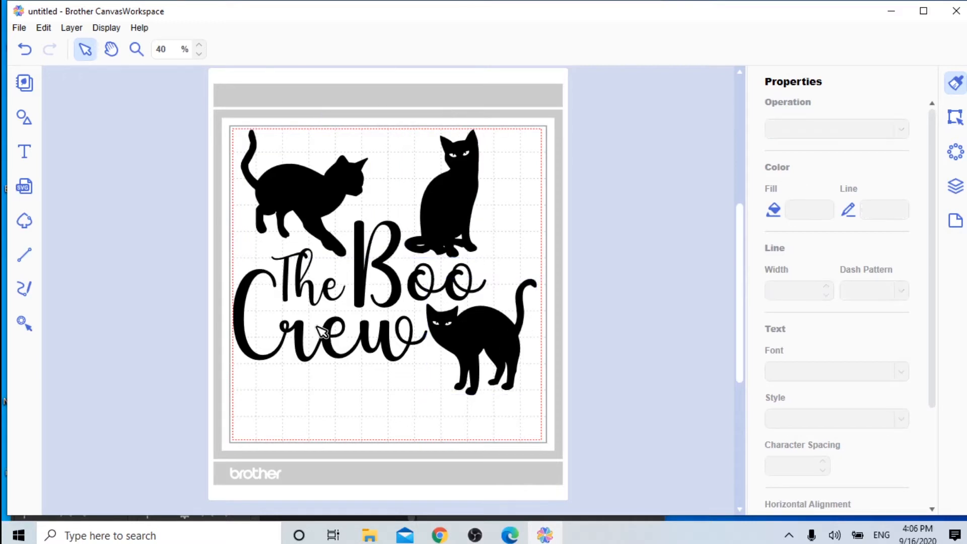
pyautogui.click(325, 331)
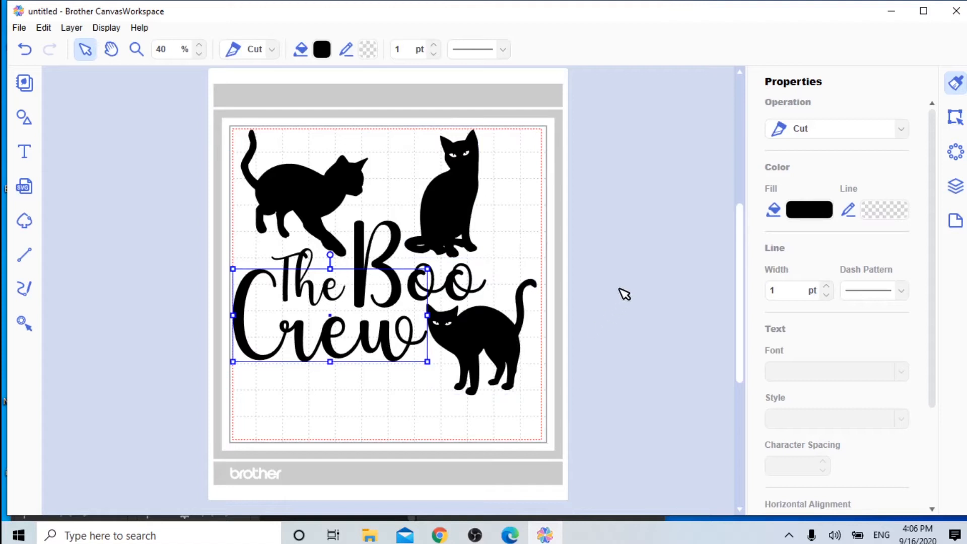
pyautogui.click(591, 370)
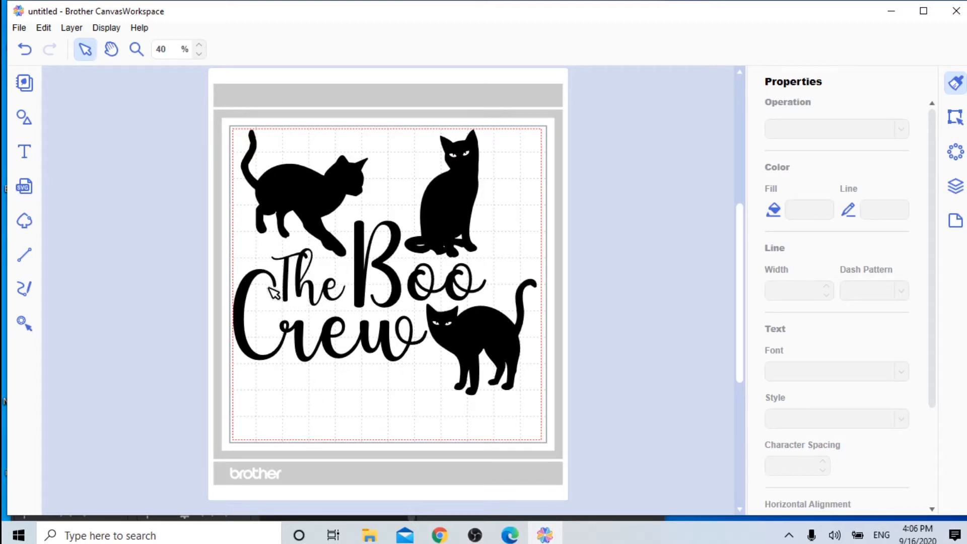
pyautogui.click(297, 282)
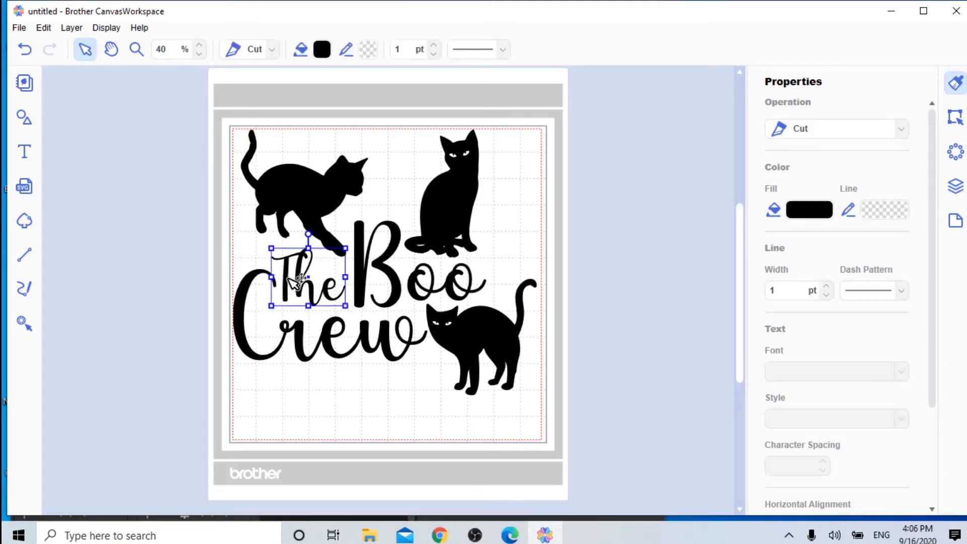
pyautogui.keyDown('shift'); pyautogui.click(263, 356); pyautogui.keyUp('shift')
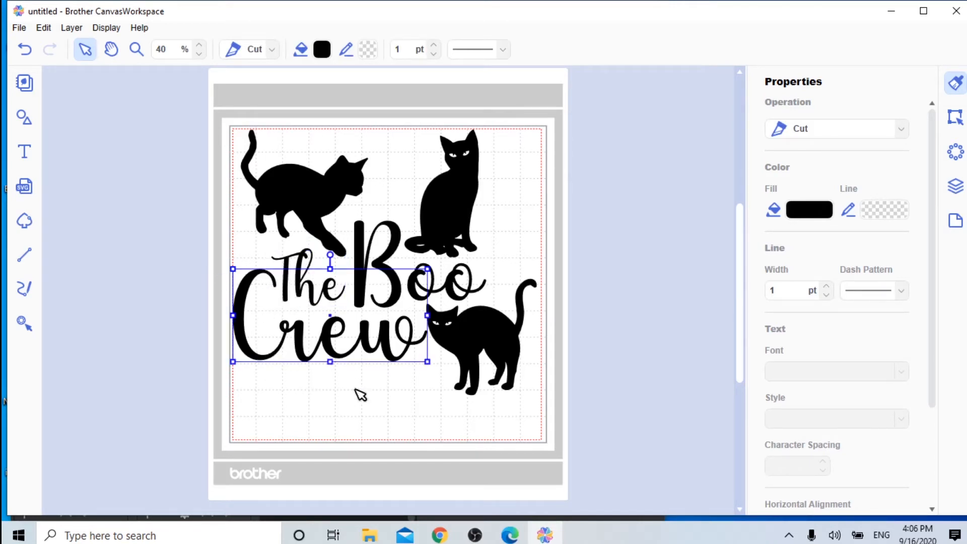
pyautogui.click(575, 301)
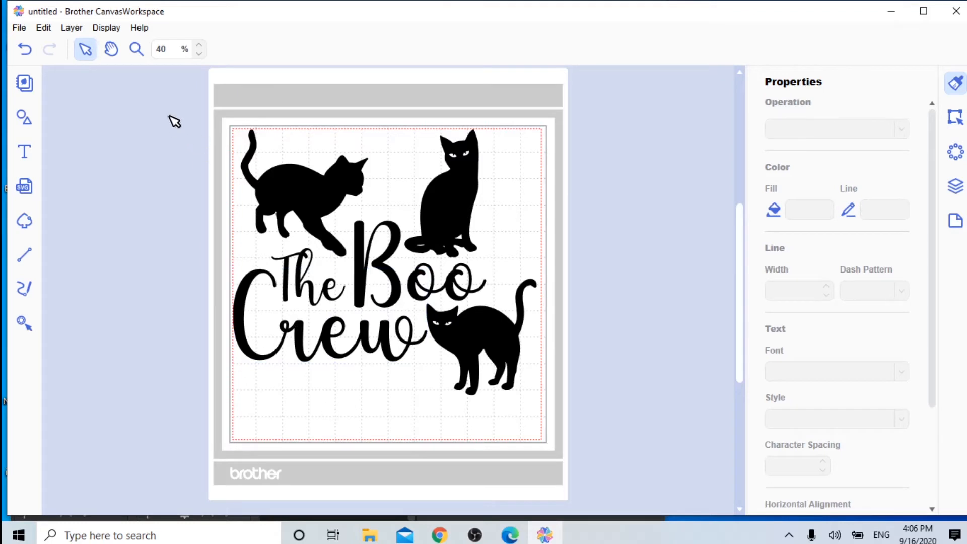
# Group all the cats and words into one object and move it slightly lower on the mat.
pyautogui.moveTo(158, 104); pyautogui.dragTo(627, 439)
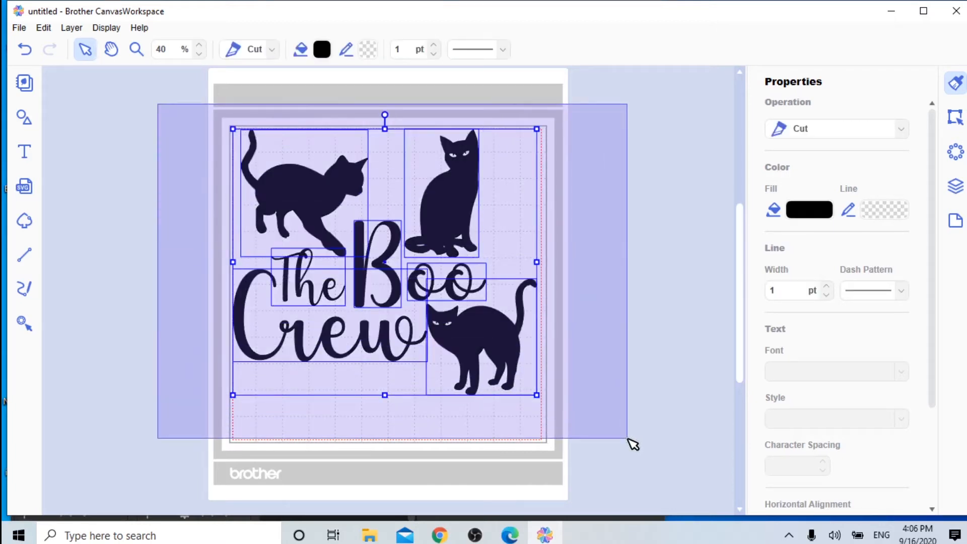
pyautogui.moveTo(628, 438); pyautogui.dragTo(628, 439)
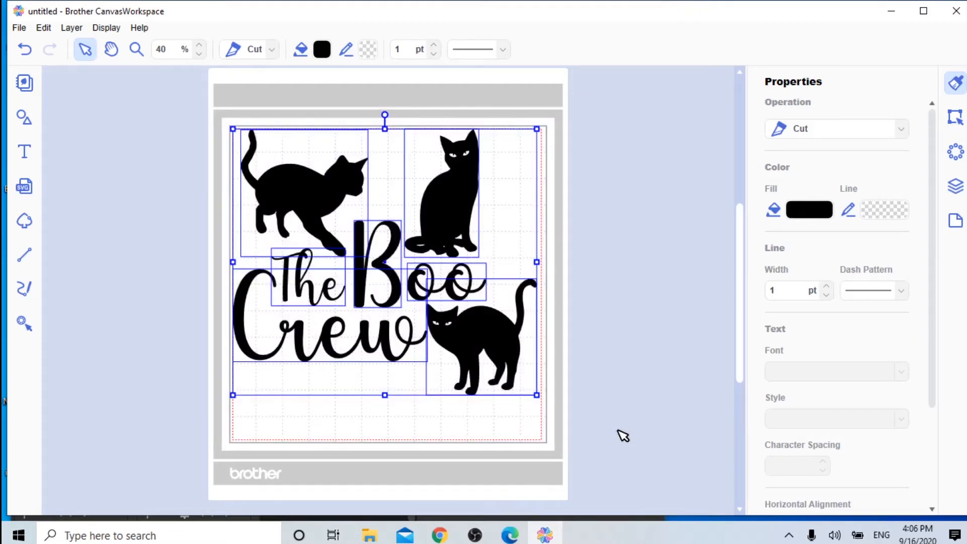
pyautogui.rightClick(435, 207)
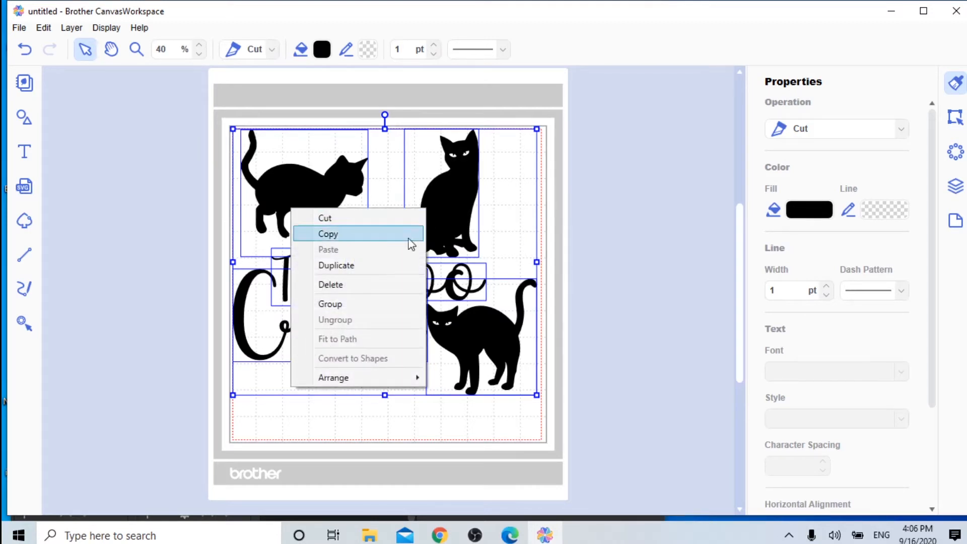
pyautogui.click(364, 306)
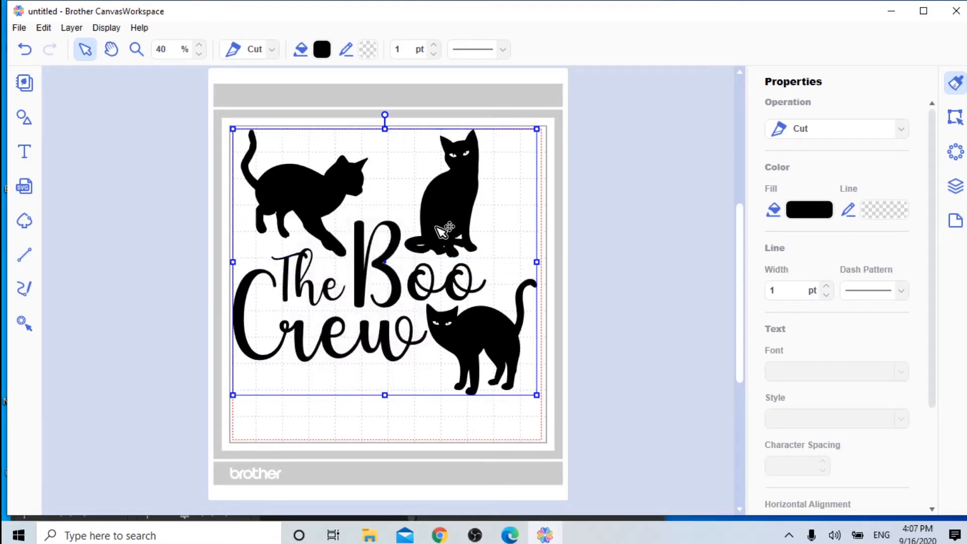
pyautogui.moveTo(433, 225)
pyautogui.mouseDown()
pyautogui.moveTo(362, 257)
pyautogui.moveTo(318, 201)
pyautogui.moveTo(528, 252)
pyautogui.moveTo(365, 296)
pyautogui.moveTo(358, 215)
pyautogui.moveTo(519, 261)
pyautogui.moveTo(428, 296)
pyautogui.moveTo(447, 190)
pyautogui.moveTo(499, 275)
pyautogui.moveTo(408, 260)
pyautogui.moveTo(494, 250)
pyautogui.moveTo(458, 245)
pyautogui.moveTo(439, 222)
pyautogui.moveTo(441, 234)
pyautogui.mouseUp()
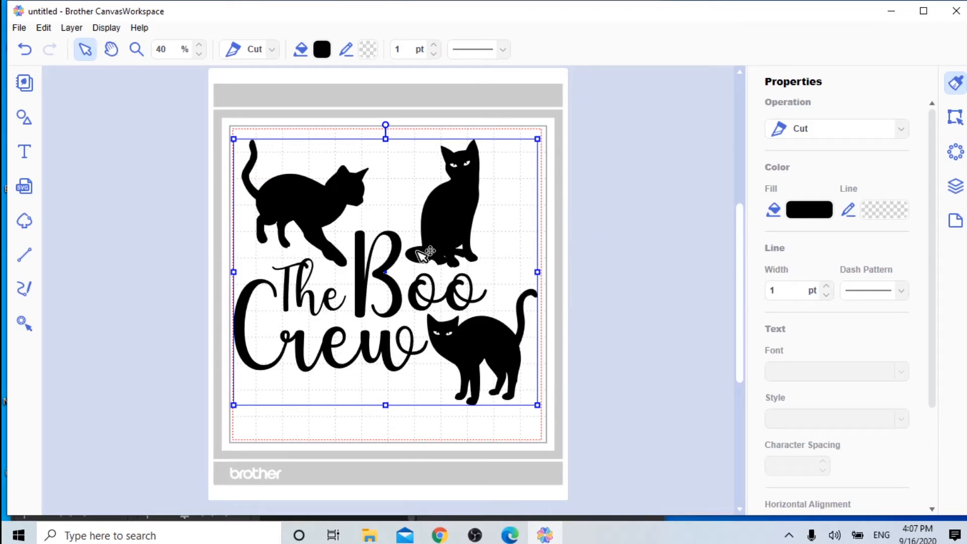
# Copy and paste the grouped Boo Crew design, and spread the two designs apart with the original moved toward the mat's left side.
pyautogui.rightClick(268, 255)
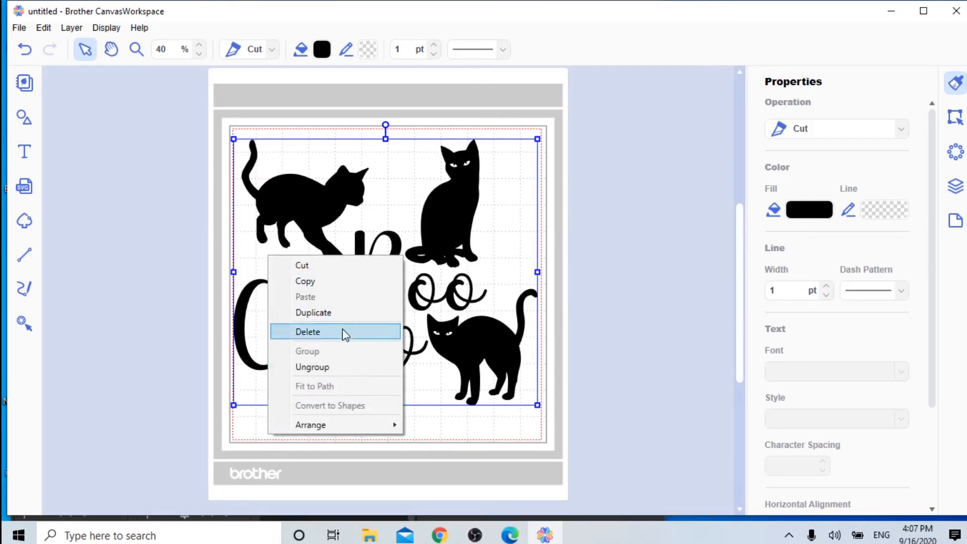
pyautogui.click(328, 281)
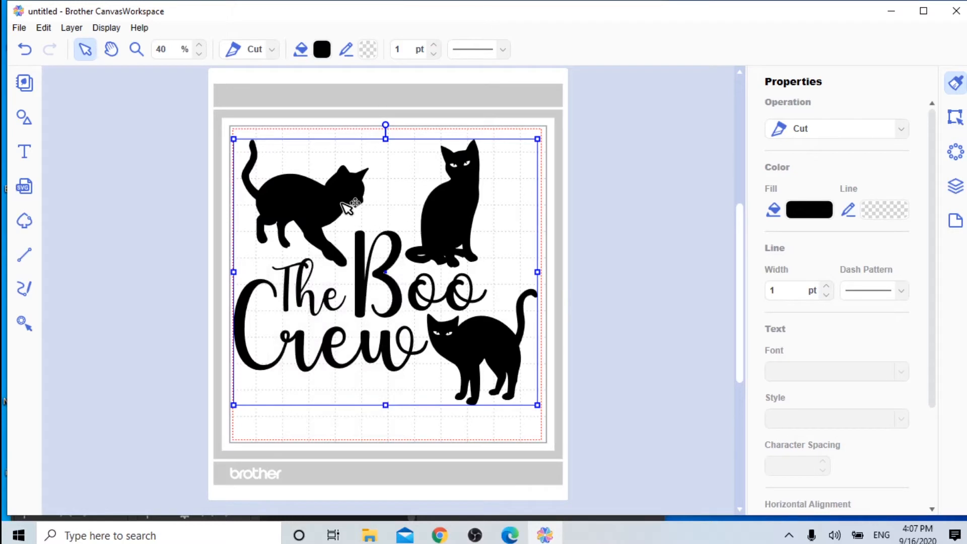
pyautogui.click(626, 223)
pyautogui.rightClick(631, 220)
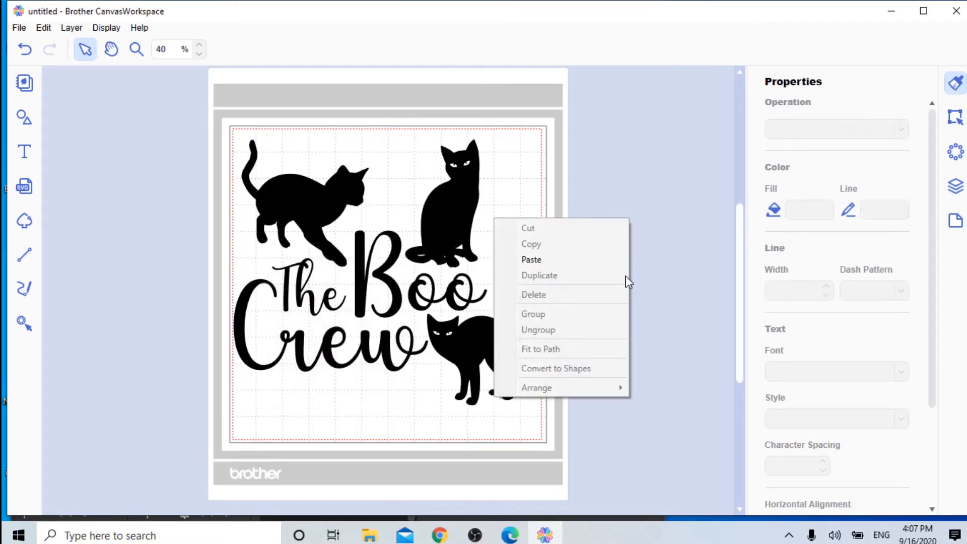
pyautogui.click(648, 285)
pyautogui.rightClick(597, 238)
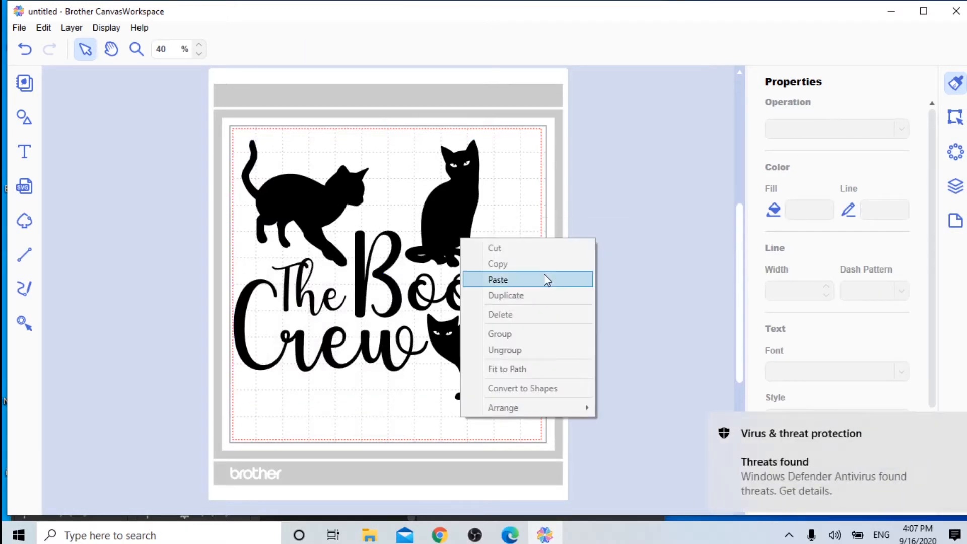
pyautogui.click(543, 281)
pyautogui.click(943, 425)
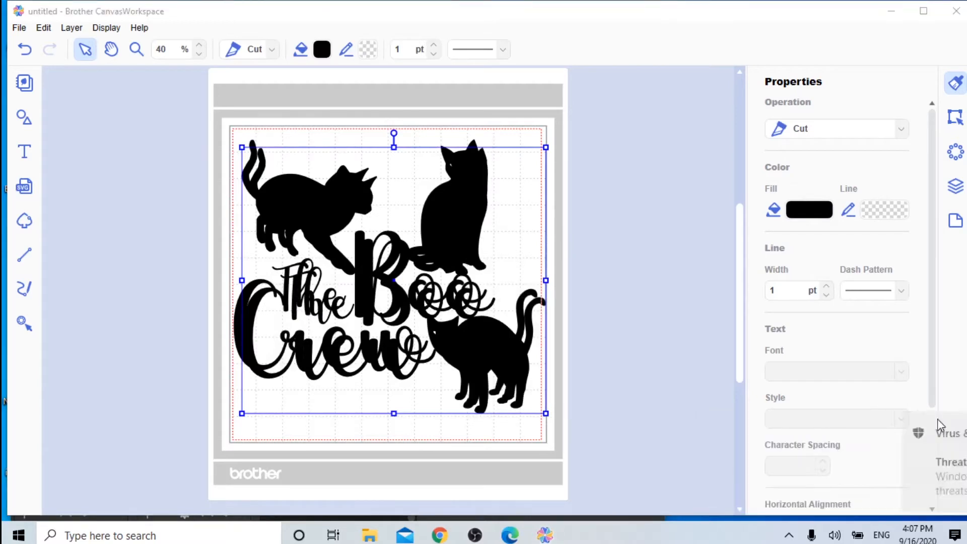
pyautogui.moveTo(487, 256); pyautogui.dragTo(685, 279)
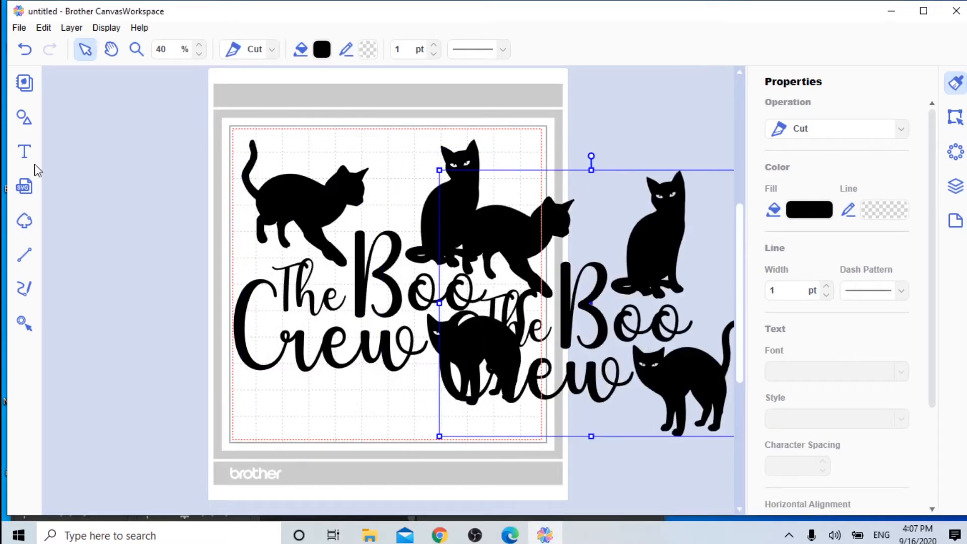
pyautogui.click(324, 196)
pyautogui.moveTo(324, 196); pyautogui.dragTo(211, 194)
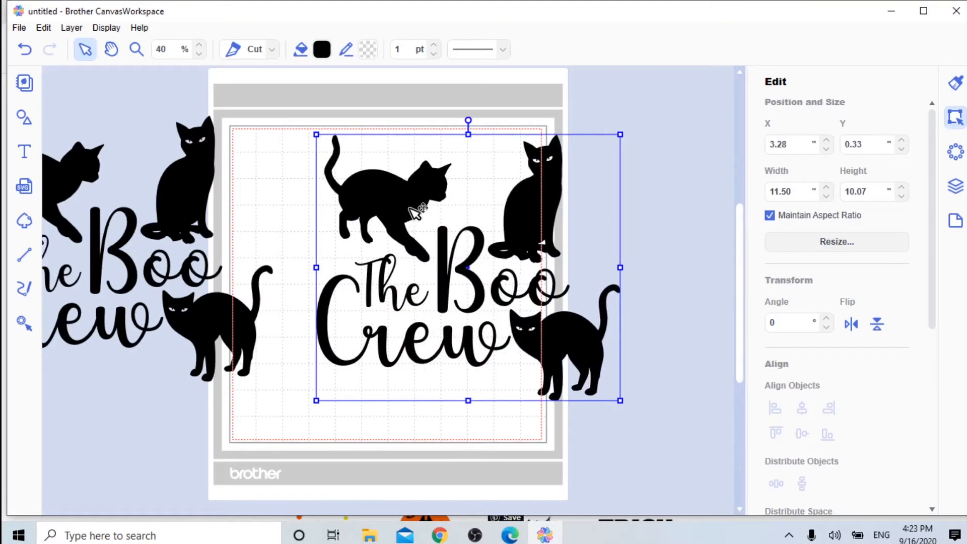
# Ungroup the Boo Crew design that lies mostly on the mat.
pyautogui.rightClick(410, 208)
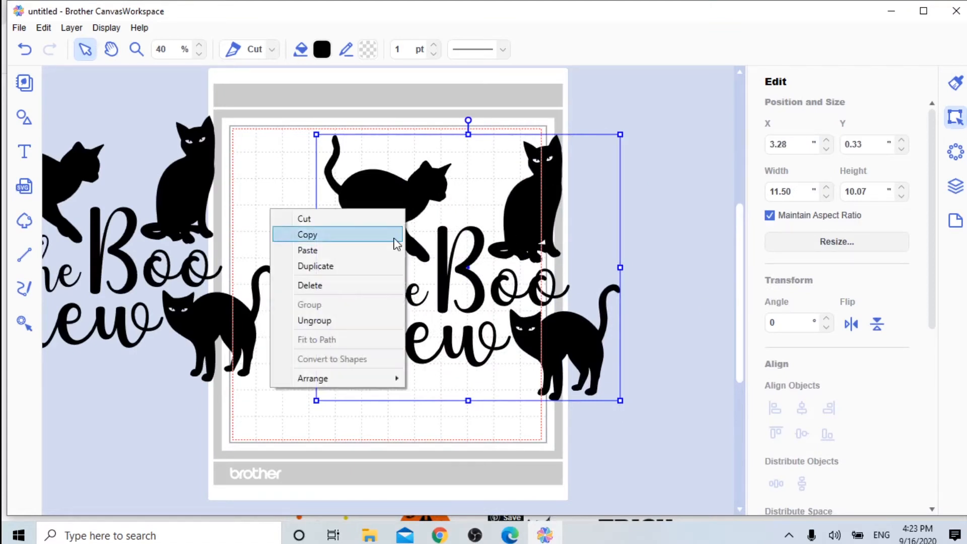
pyautogui.click(366, 321)
pyautogui.click(695, 340)
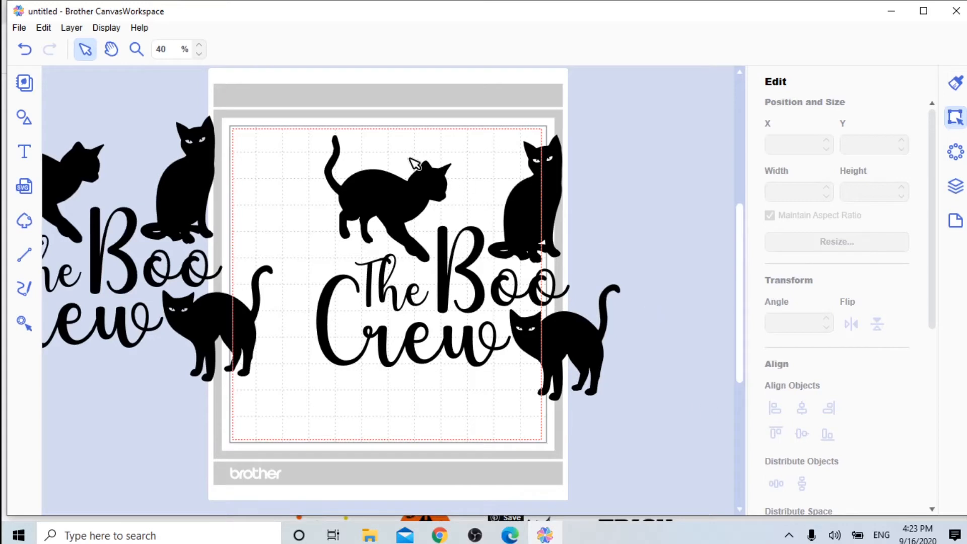
# Delete the walking cat and the sitting cat from the ungrouped design on the mat.
pyautogui.click(412, 201)
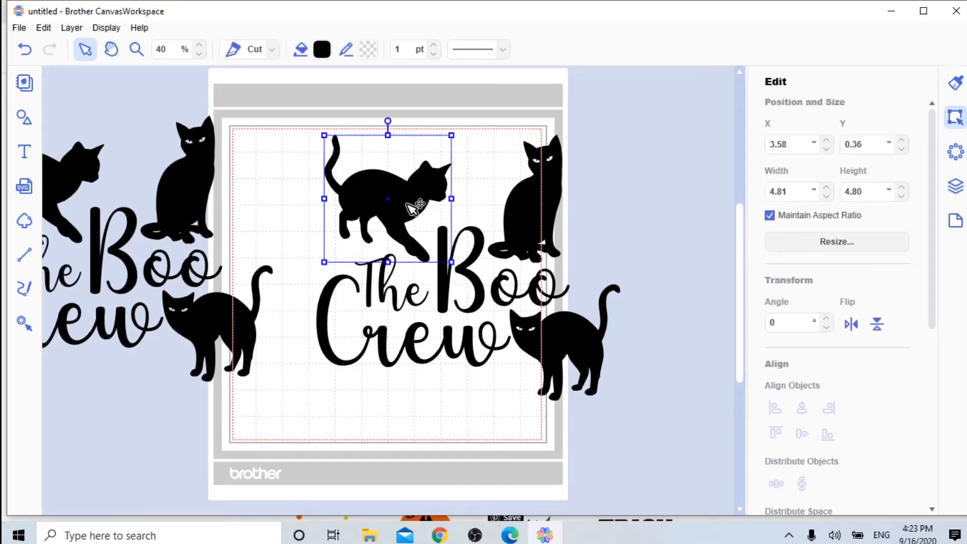
pyautogui.press('Delete')
pyautogui.click(538, 221)
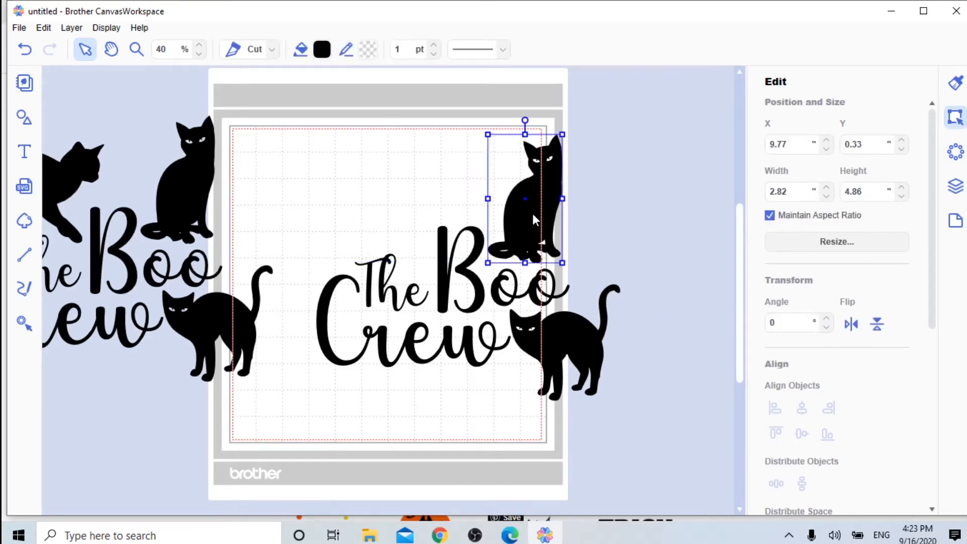
pyautogui.rightClick(530, 215)
pyautogui.click(476, 290)
# Delete the words "Crew" and "The" from the ungrouped design, keeping "Boo" and the arched-back cat.
pyautogui.click(414, 346)
pyautogui.rightClick(406, 343)
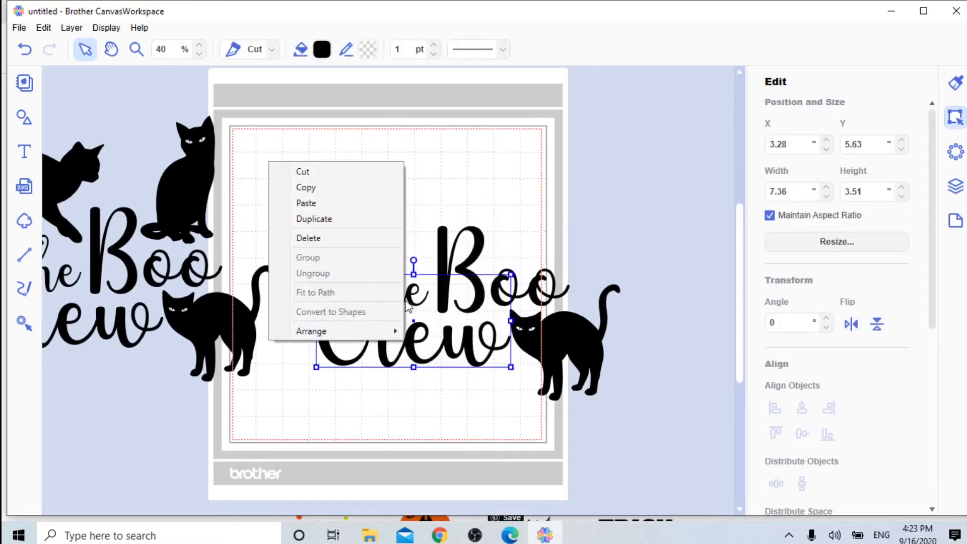
pyautogui.click(325, 239)
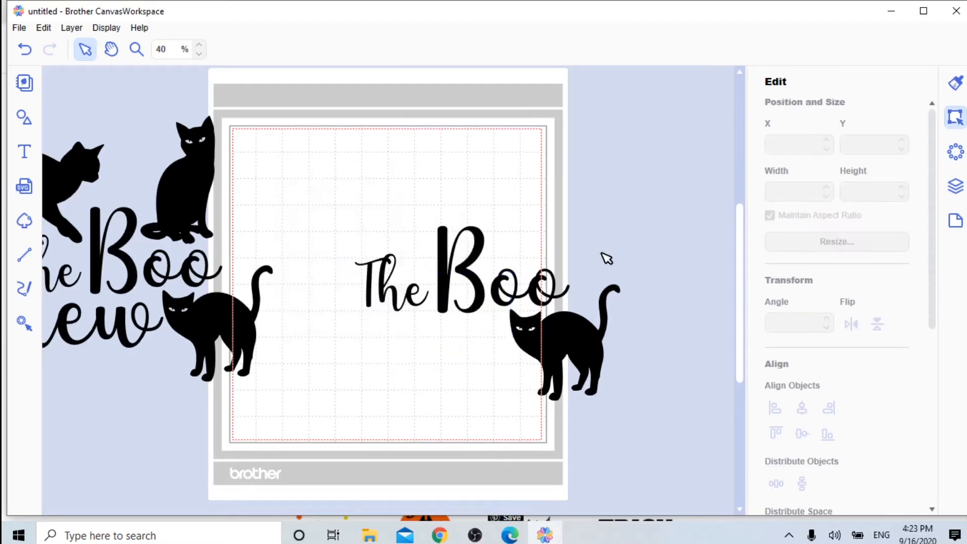
pyautogui.click(402, 291)
pyautogui.rightClick(392, 297)
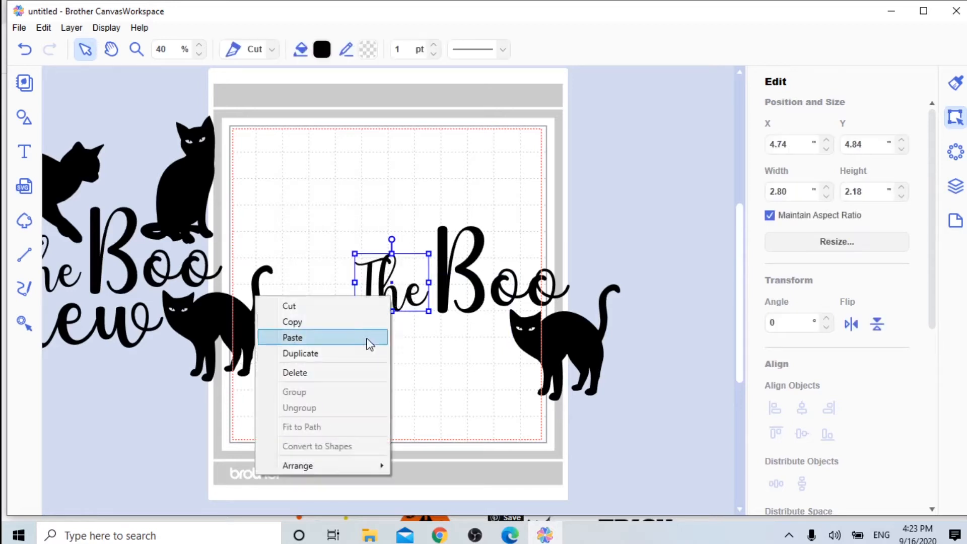
pyautogui.click(349, 373)
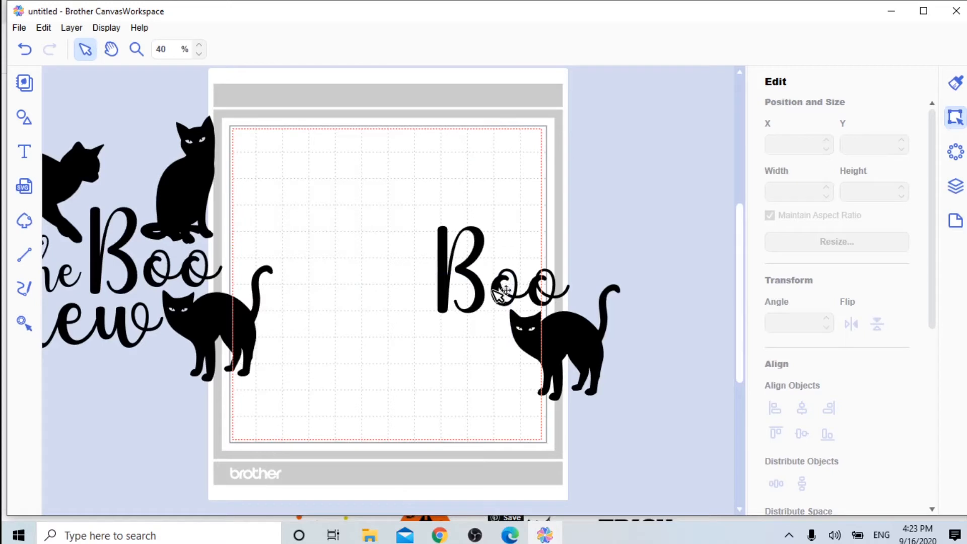
# Move the arched-back cat to the mat's upper middle and try to select only the letters of "Boo".
pyautogui.moveTo(561, 346); pyautogui.dragTo(410, 188)
pyautogui.click(484, 302)
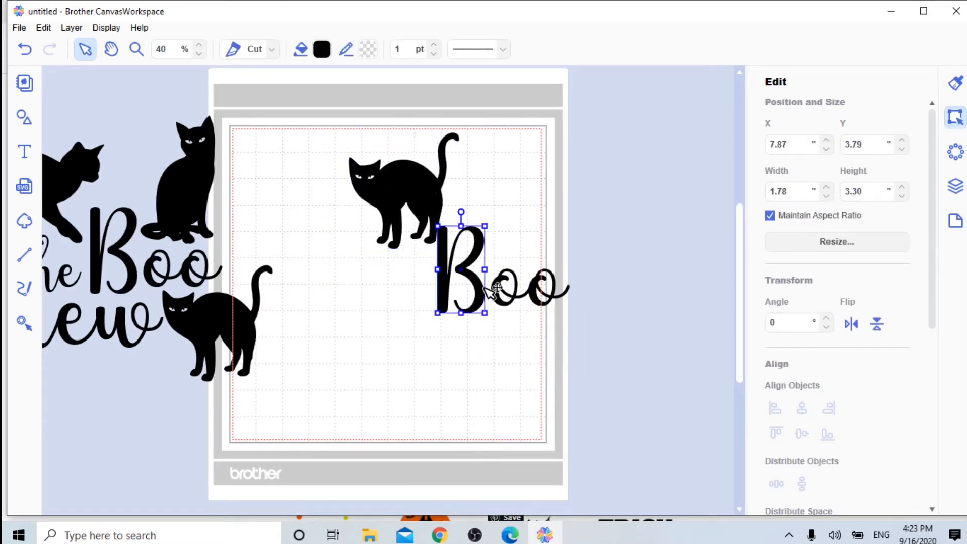
pyautogui.click(526, 370)
pyautogui.moveTo(592, 319); pyautogui.dragTo(424, 232)
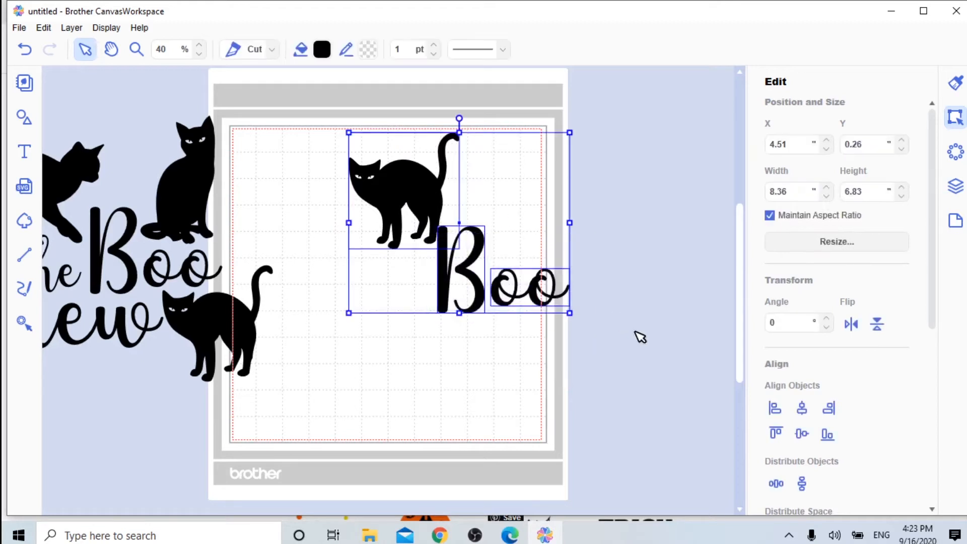
pyautogui.click(597, 328)
pyautogui.moveTo(595, 338); pyautogui.dragTo(471, 285)
pyautogui.click(457, 294)
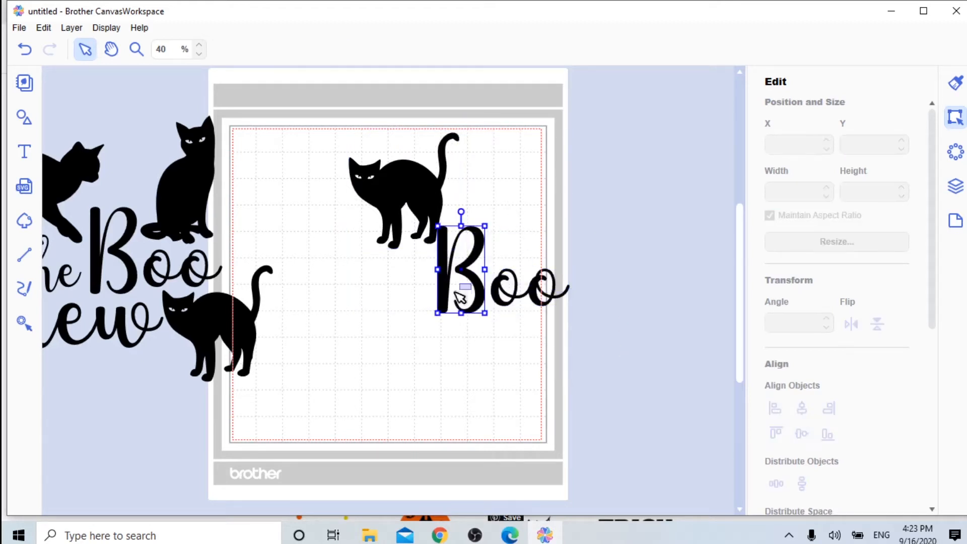
# Group the "B" and "oo" shapes and move the word "Boo" so the arched-back cat stands on it.
pyautogui.click(552, 355)
pyautogui.moveTo(421, 281); pyautogui.dragTo(586, 308)
pyautogui.rightClick(541, 305)
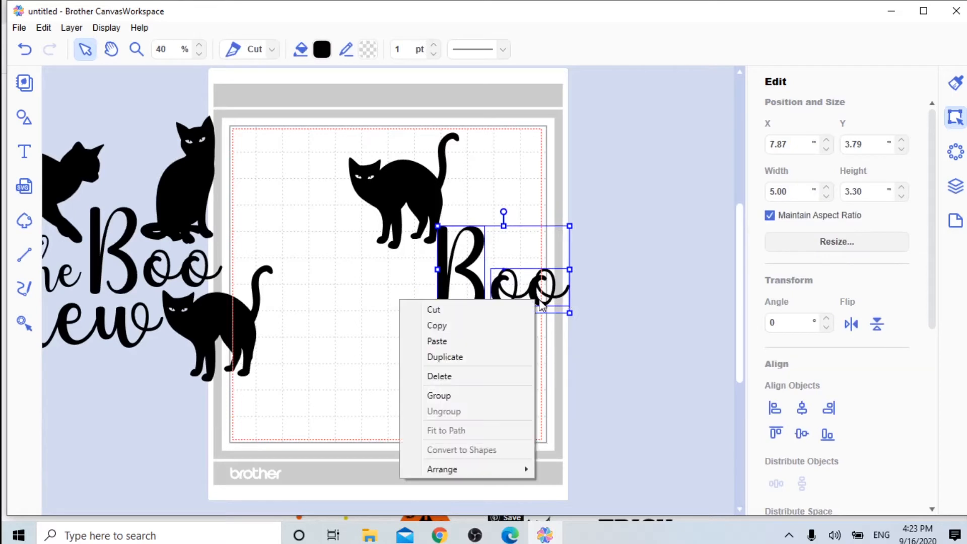
pyautogui.click(503, 397)
pyautogui.moveTo(489, 285); pyautogui.dragTo(387, 269)
pyautogui.click(489, 365)
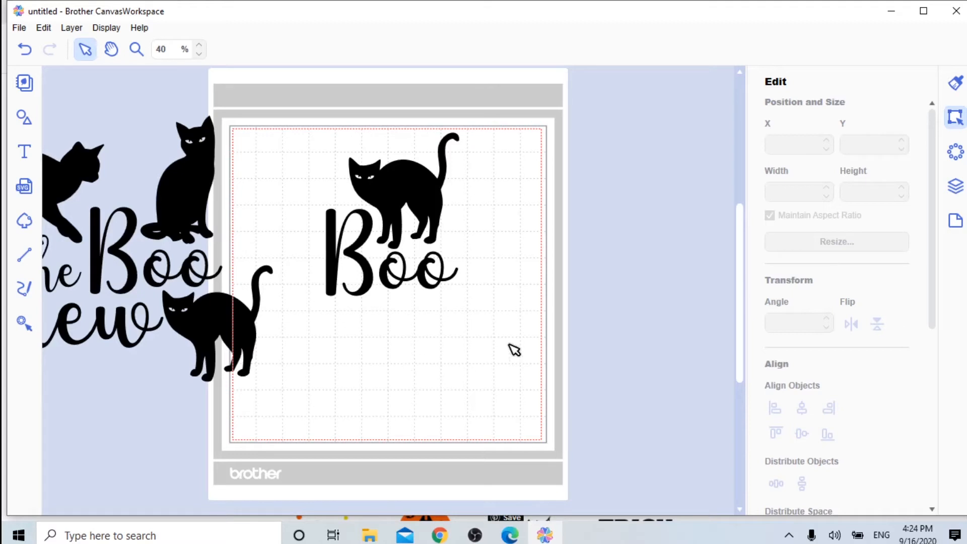
# Move the cat-and-Boo arrangement off the mat to its right side and move the grouped Boo Crew design onto the mat.
pyautogui.moveTo(318, 140); pyautogui.dragTo(493, 308)
pyautogui.moveTo(419, 197); pyautogui.dragTo(680, 221)
pyautogui.click(211, 207)
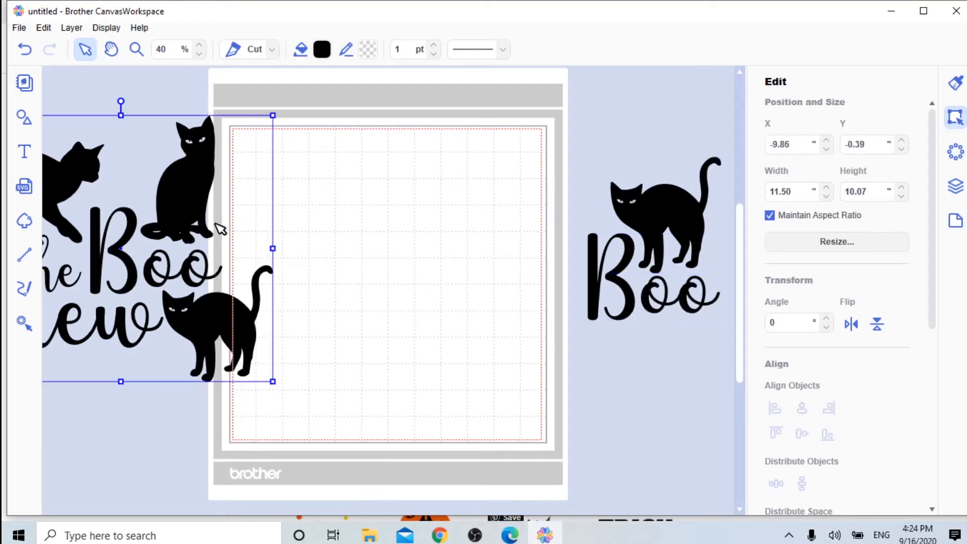
pyautogui.moveTo(168, 207); pyautogui.dragTo(439, 217)
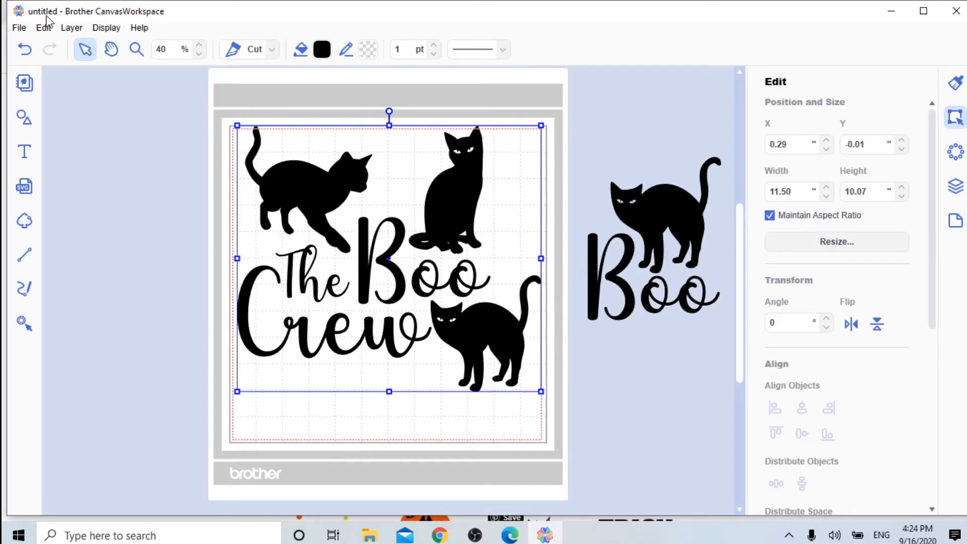
# Check the grouping options of the full Boo Crew design and delete the cat-and-Boo arrangement beside the mat.
pyautogui.click(154, 141)
pyautogui.moveTo(157, 86); pyautogui.dragTo(574, 387)
pyautogui.rightClick(336, 251)
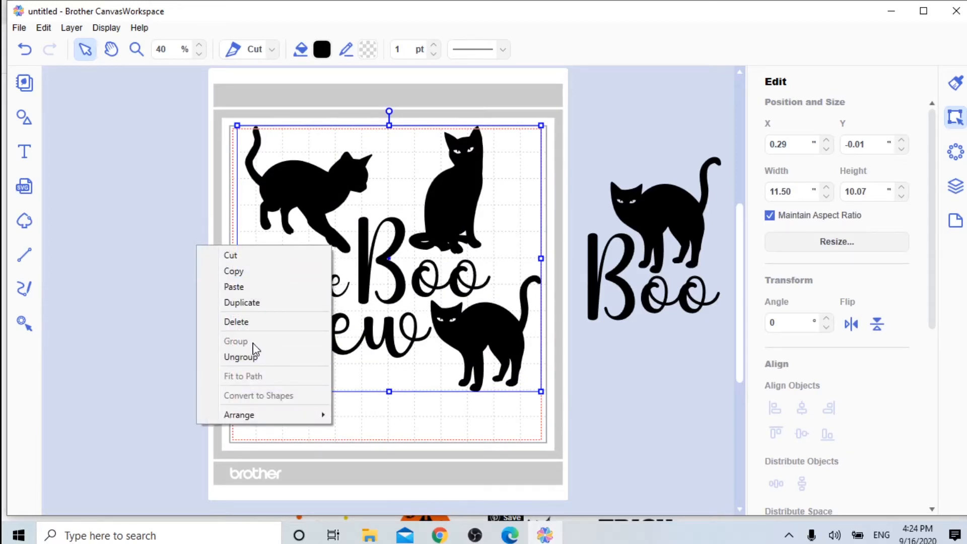
pyautogui.click(146, 215)
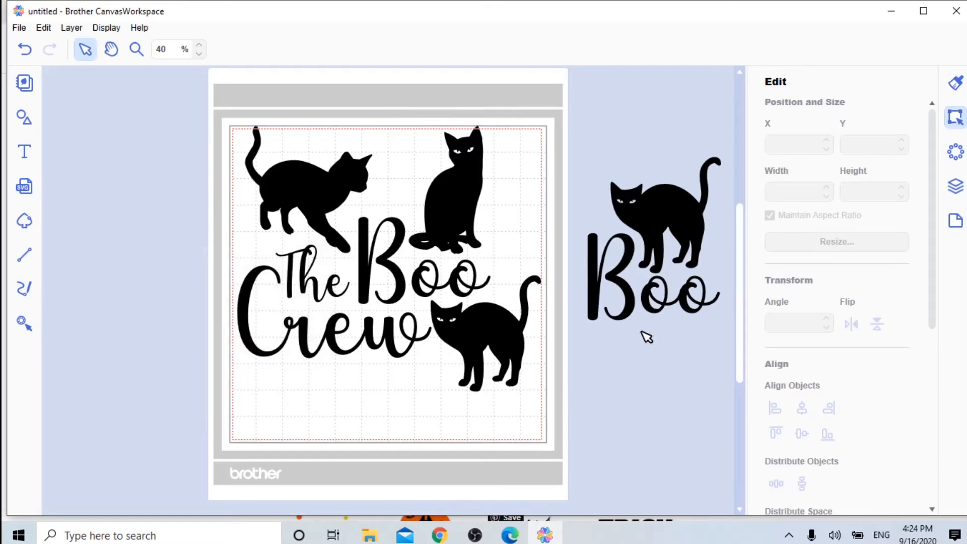
pyautogui.moveTo(666, 381); pyautogui.dragTo(668, 224)
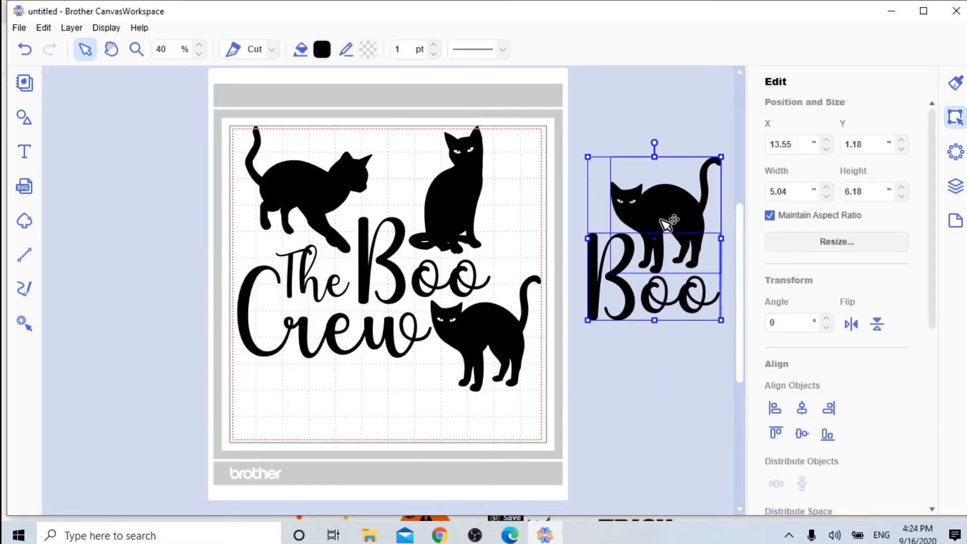
pyautogui.press('Delete')
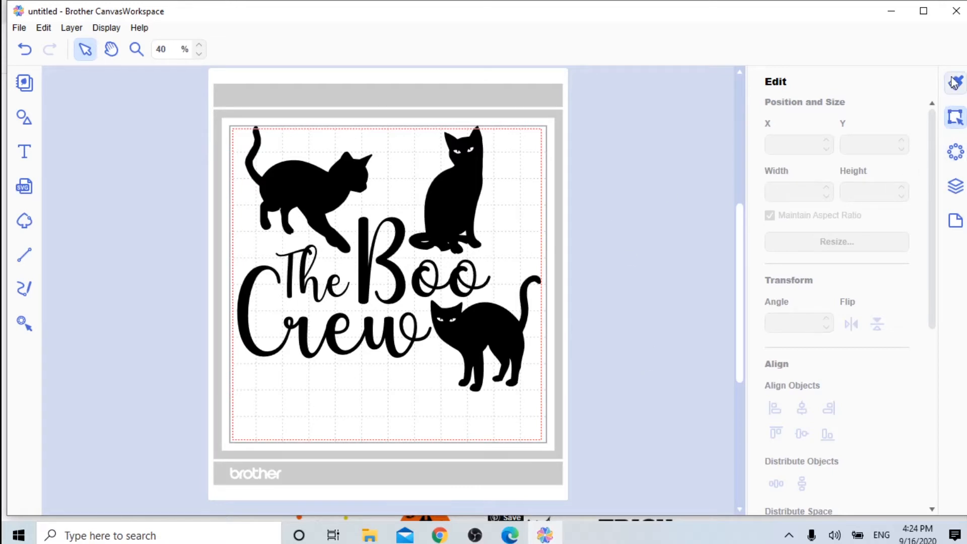
# Examine the design's layers and check at 80% zoom how the cats sit against the red cutting boundary along the mat's upper edge.
pyautogui.click(956, 187)
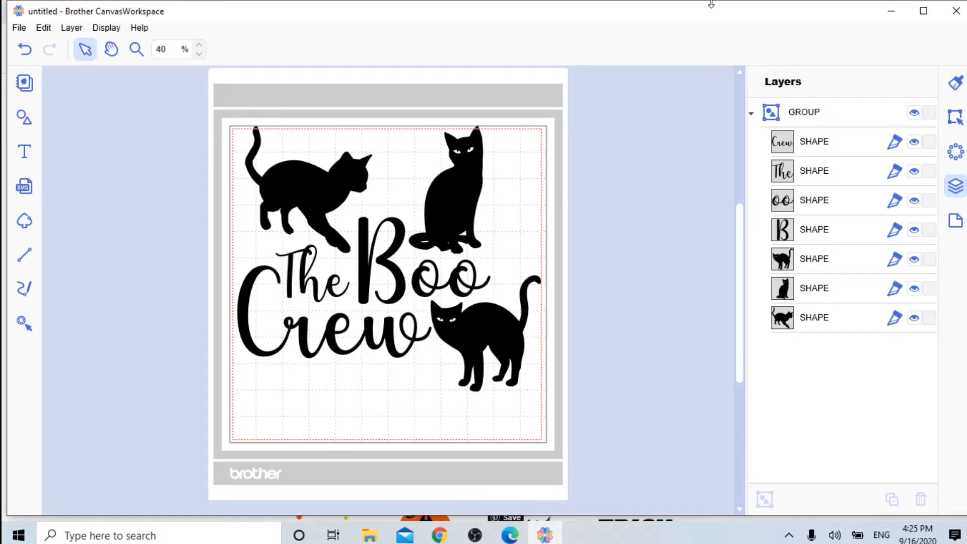
pyautogui.click(954, 88)
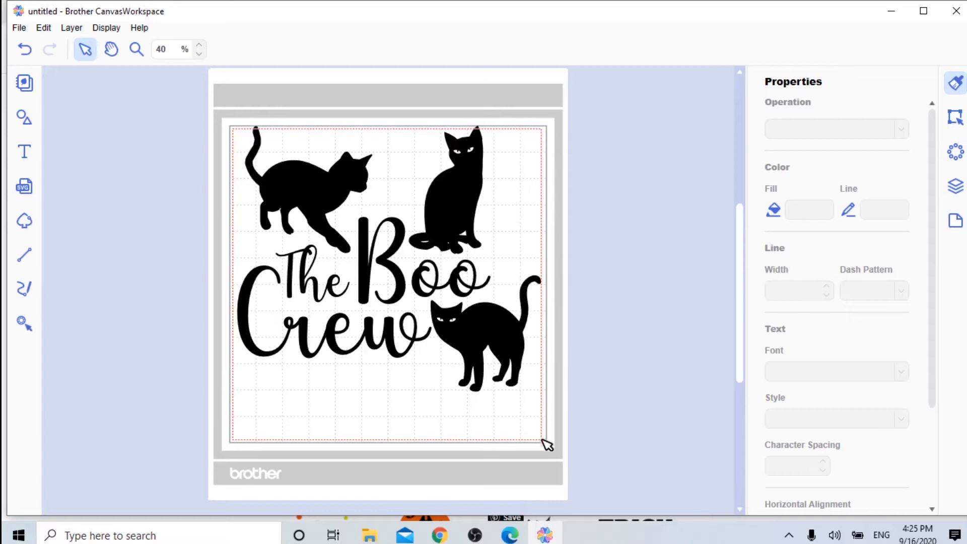
pyautogui.click(199, 45)
pyautogui.click(200, 45)
pyautogui.click(200, 45)
pyautogui.click(200, 45)
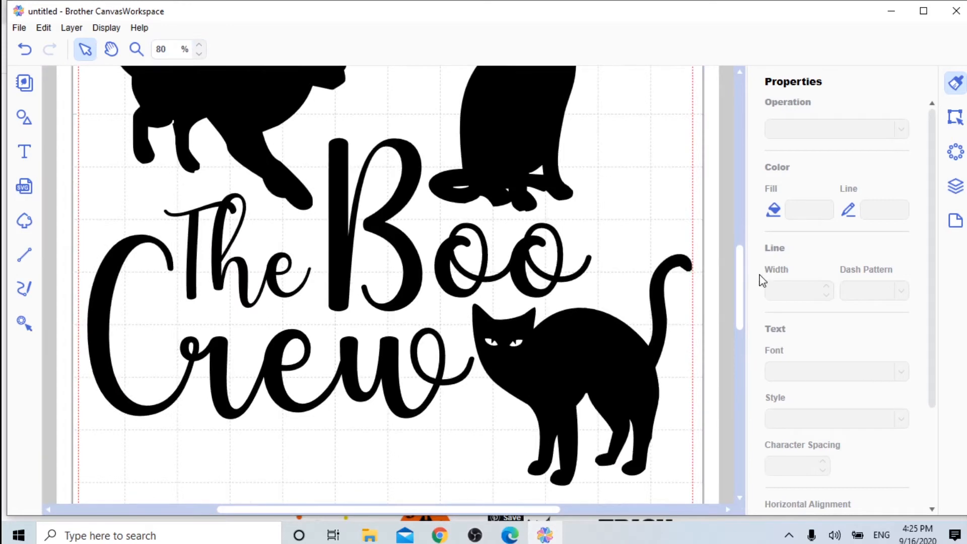
pyautogui.moveTo(743, 285); pyautogui.dragTo(748, 246)
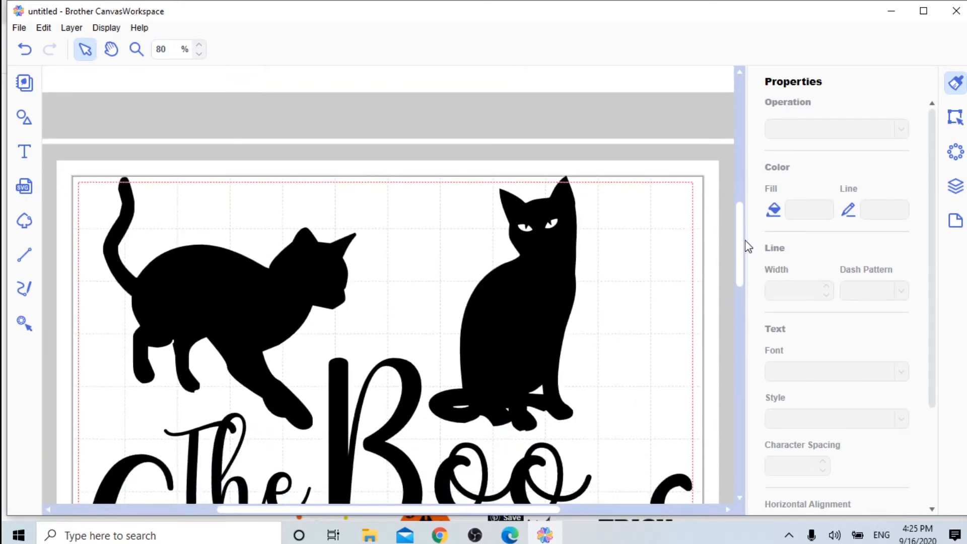
pyautogui.click(532, 335)
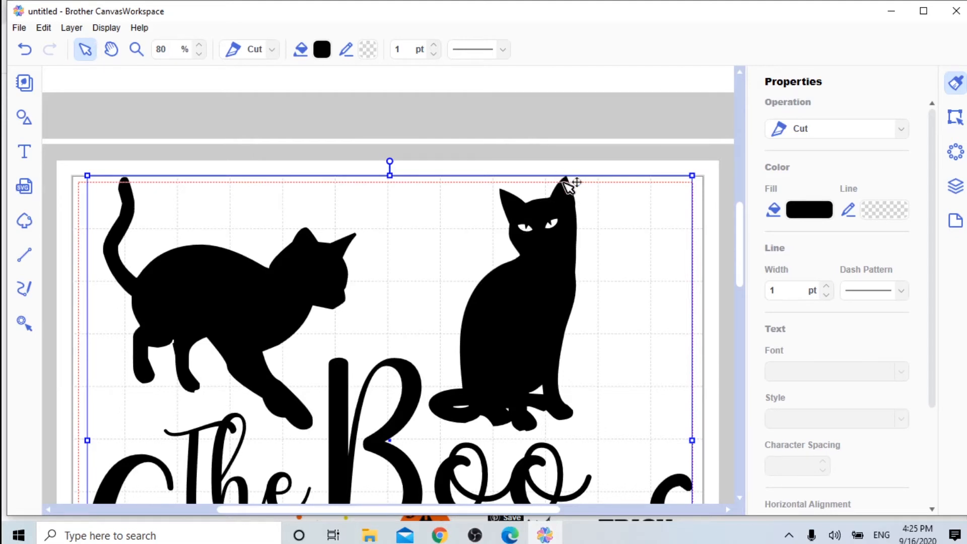
pyautogui.click(456, 125)
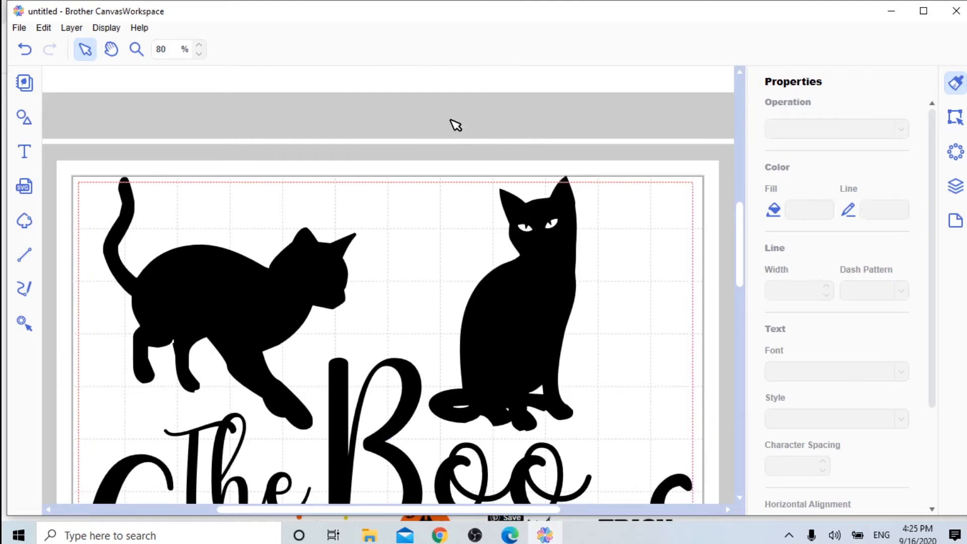
# Move the grouped Boo Crew design slightly down so it lies inside the mat's red cutting boundary.
pyautogui.click(200, 54)
pyautogui.click(200, 53)
pyautogui.click(200, 54)
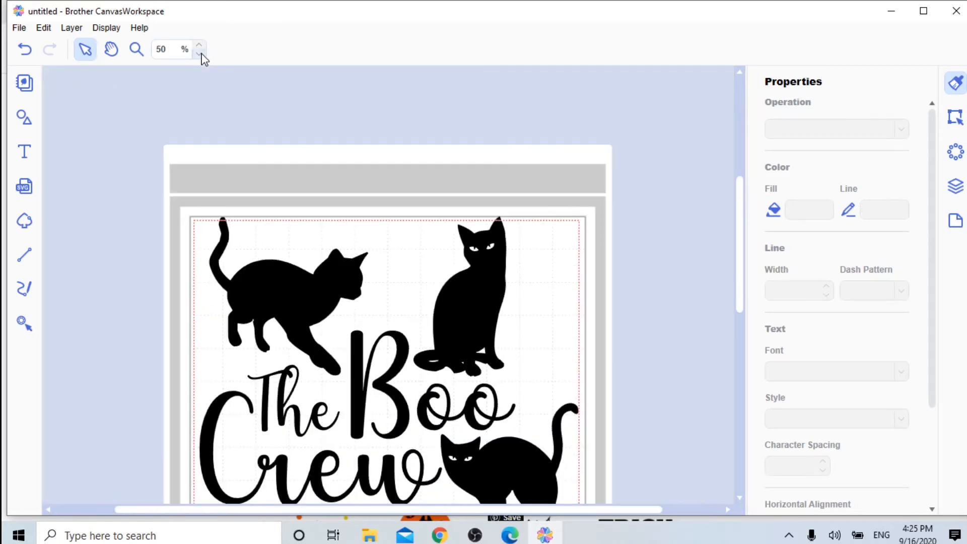
pyautogui.moveTo(742, 263); pyautogui.dragTo(744, 287)
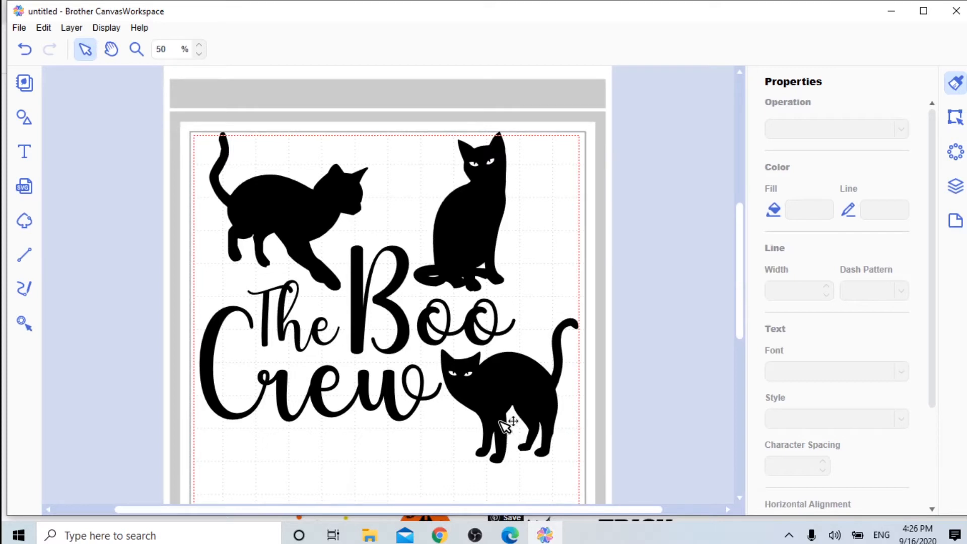
pyautogui.moveTo(739, 289)
pyautogui.mouseDown()
pyautogui.moveTo(742, 308)
pyautogui.moveTo(743, 288)
pyautogui.mouseUp()
pyautogui.click(281, 212)
pyautogui.moveTo(289, 212); pyautogui.dragTo(286, 229)
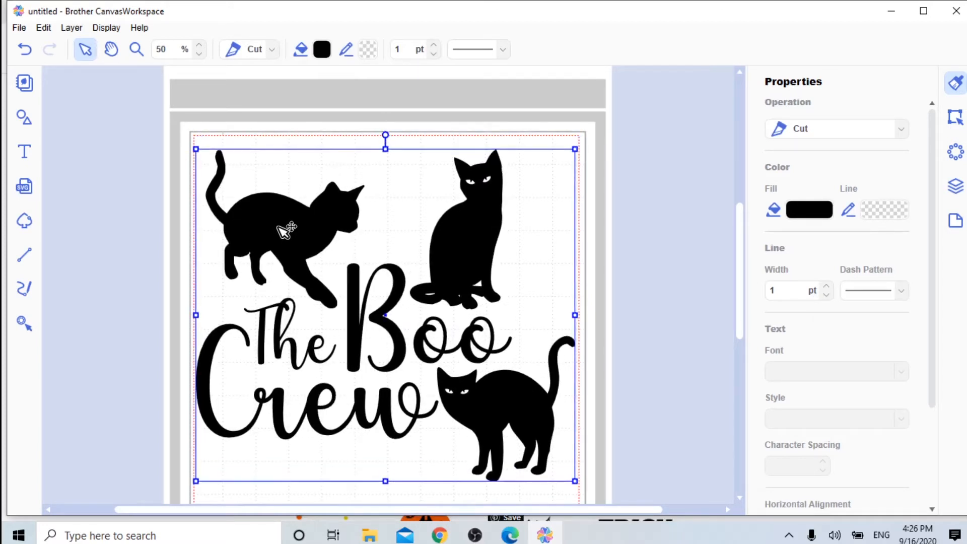
pyautogui.moveTo(285, 230); pyautogui.dragTo(286, 232)
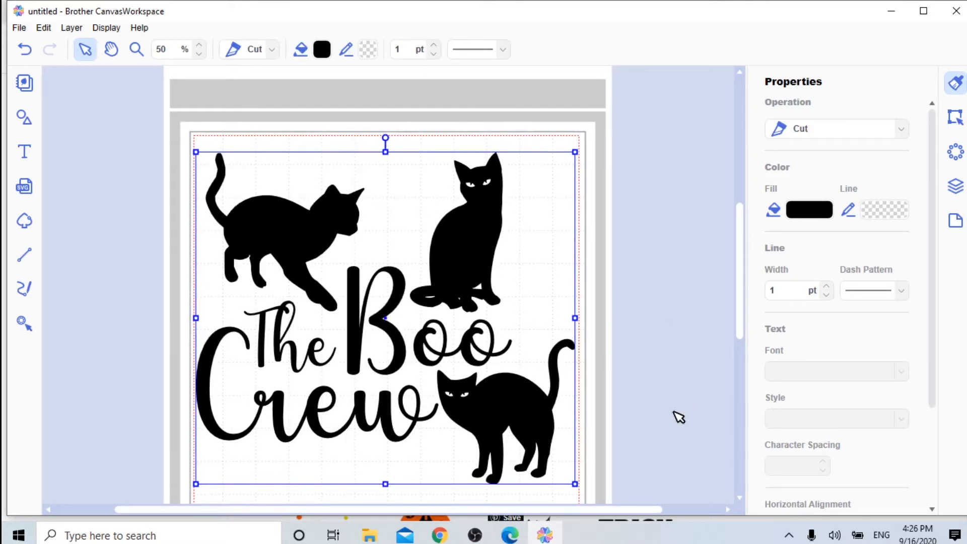
pyautogui.click(107, 200)
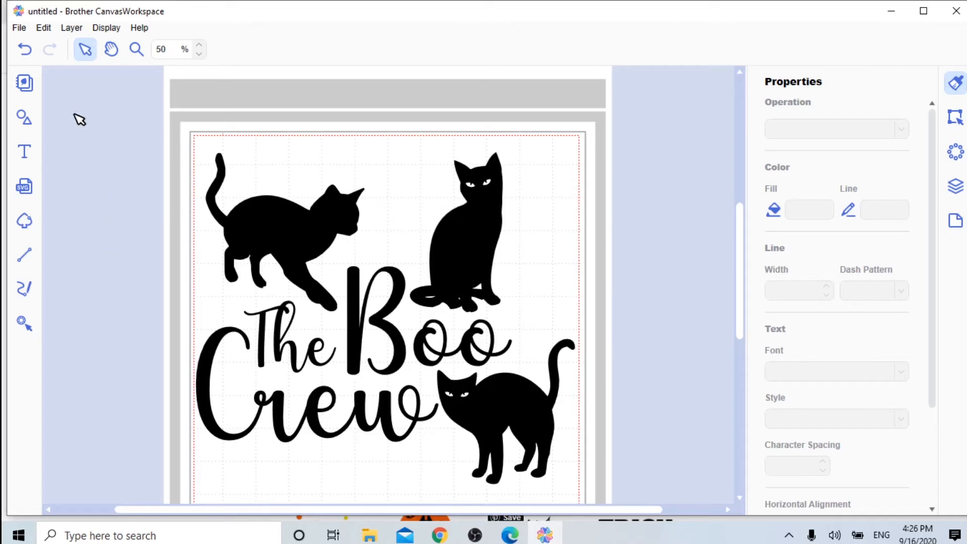
# Start exporting the design as an FCM file to USB DISK (E:) with the file name Halloween Cats design.
pyautogui.click(23, 29)
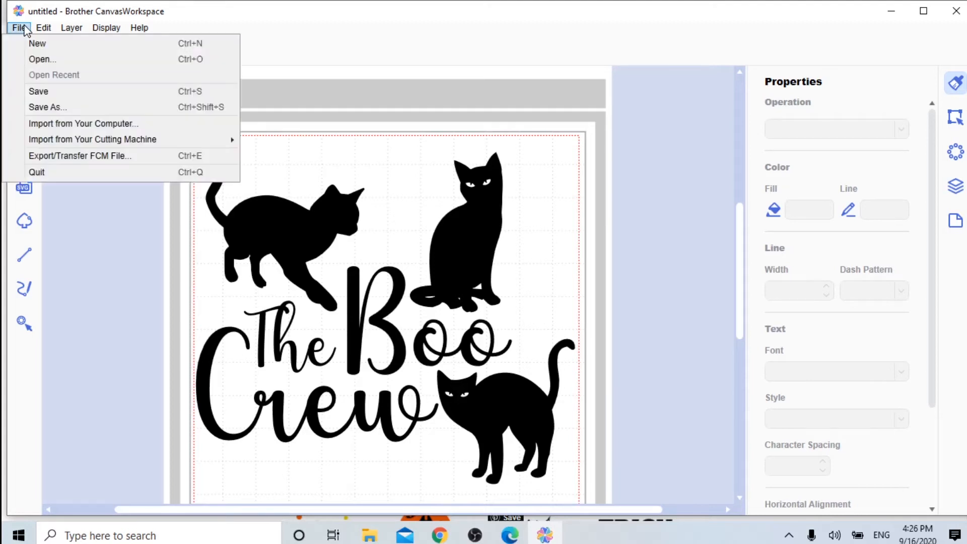
pyautogui.click(55, 160)
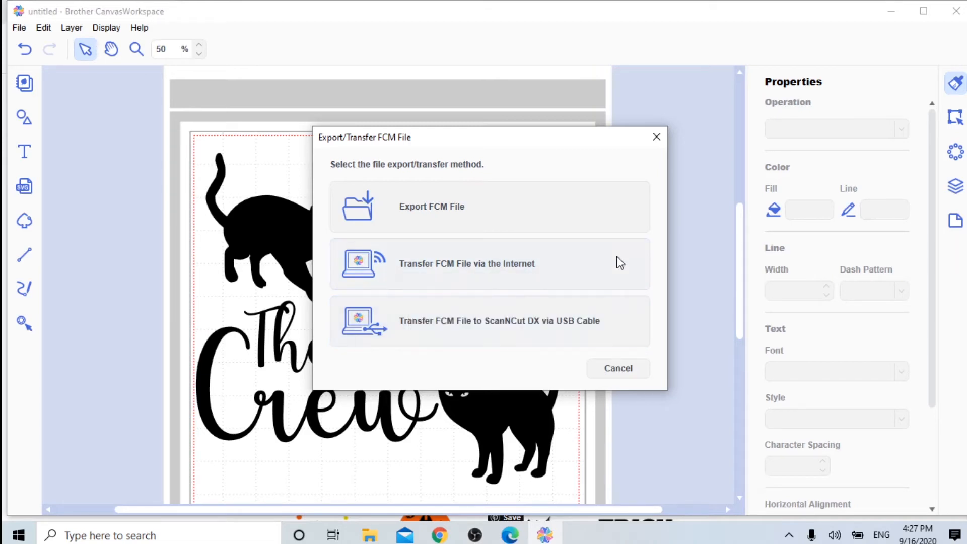
pyautogui.click(416, 215)
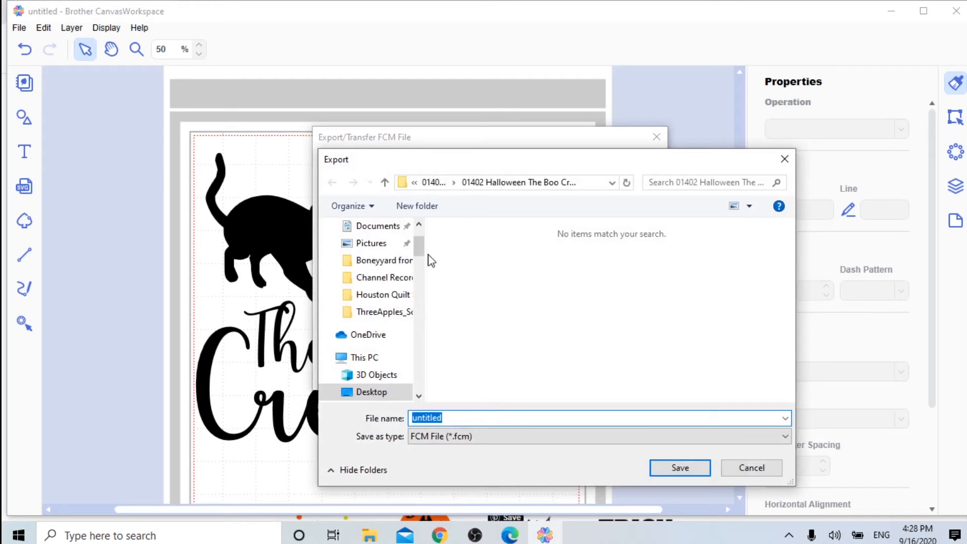
pyautogui.moveTo(422, 247); pyautogui.dragTo(427, 268)
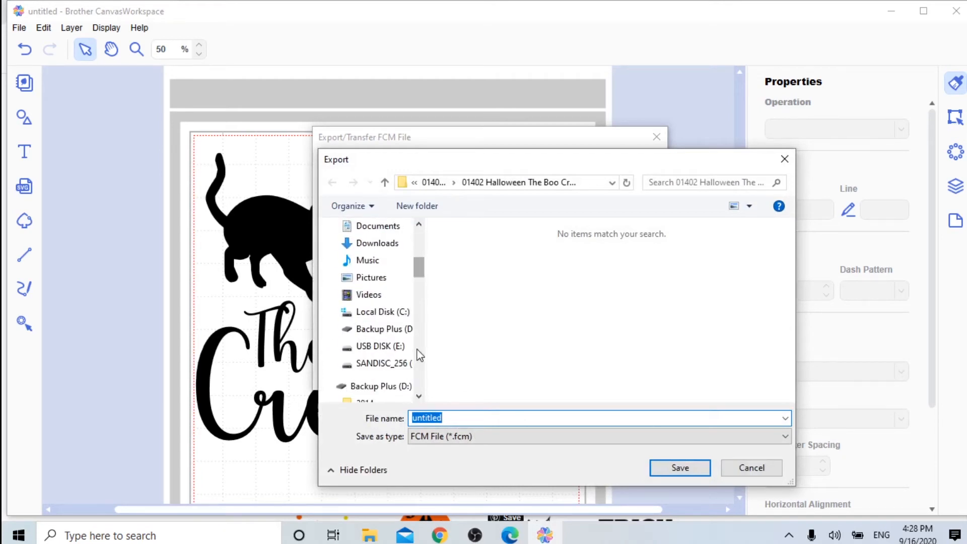
pyautogui.click(386, 347)
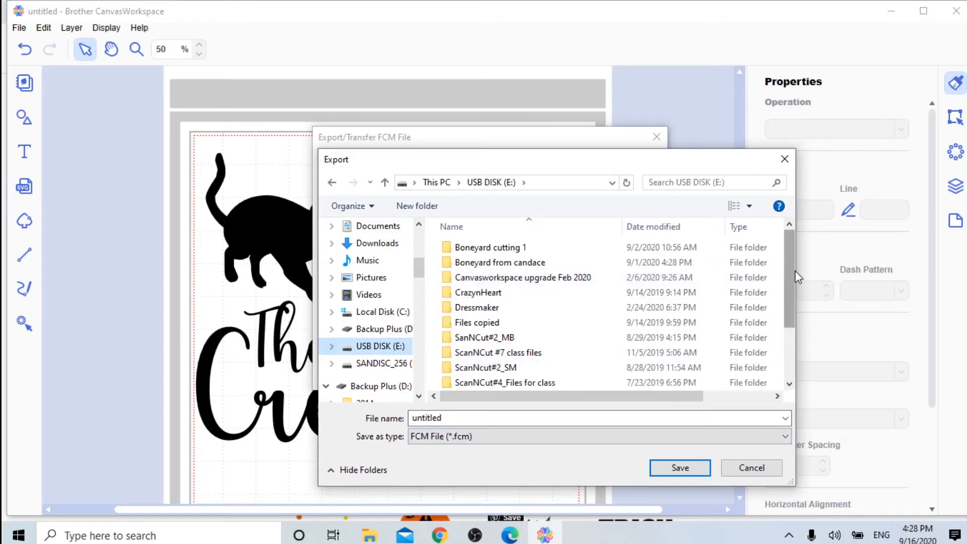
pyautogui.moveTo(794, 270); pyautogui.dragTo(783, 334)
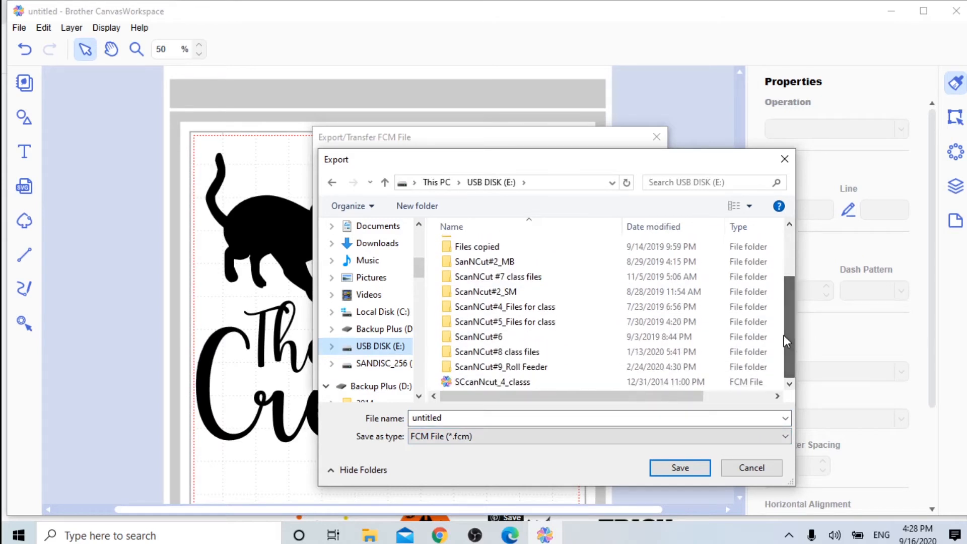
pyautogui.doubleClick(452, 422)
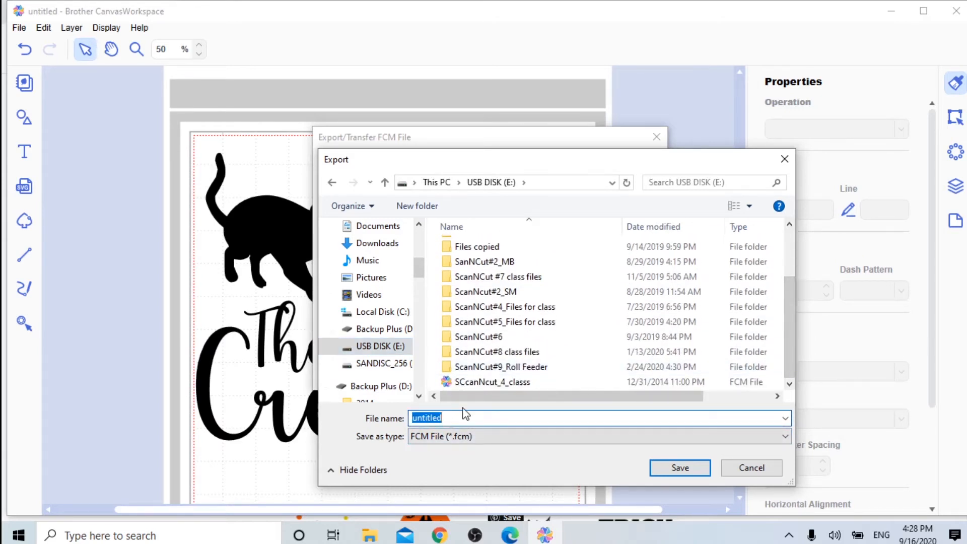
pyautogui.write('Halloween Cats design')
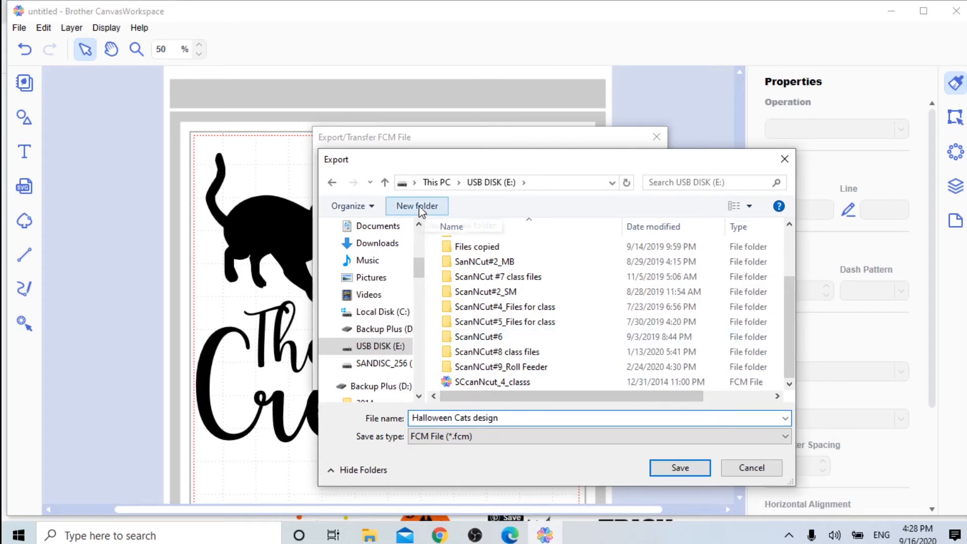
# Create a folder named SVG Temporary file on the USB disk and save the FCM file in it.
pyautogui.click(420, 208)
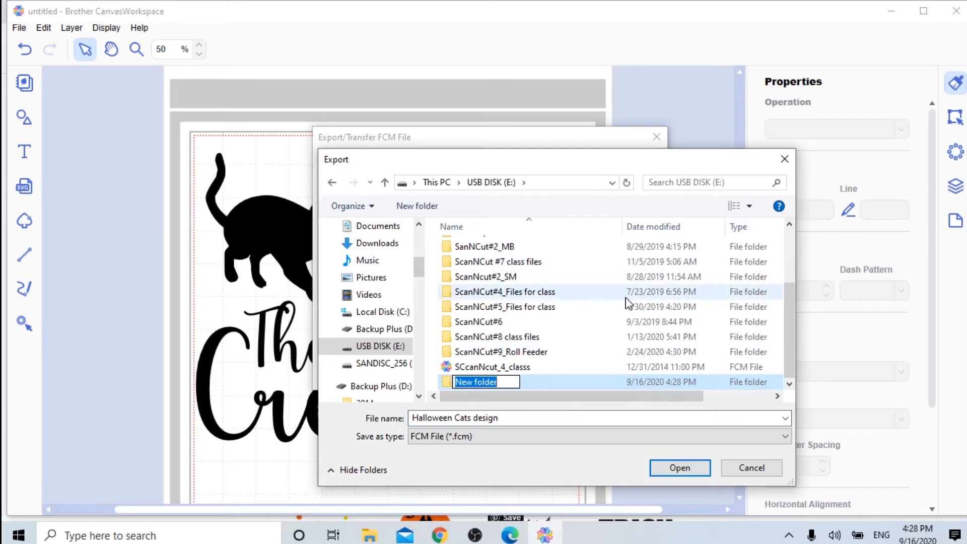
pyautogui.write('SVG')
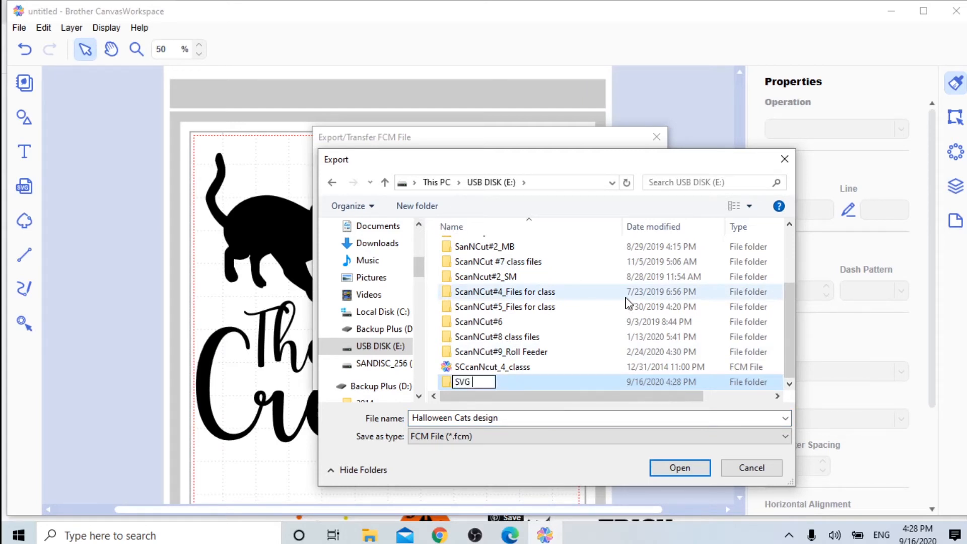
pyautogui.write(' Temporary file')
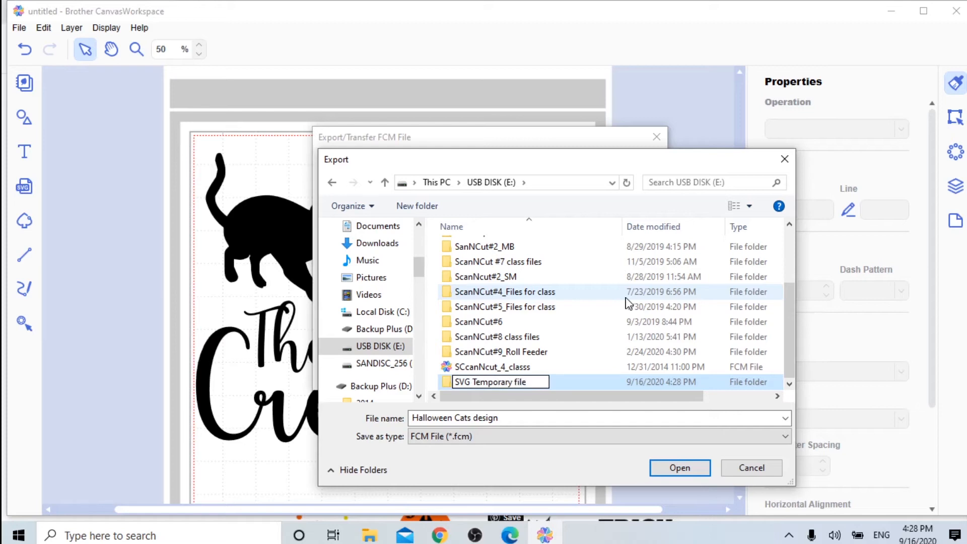
pyautogui.doubleClick(603, 386)
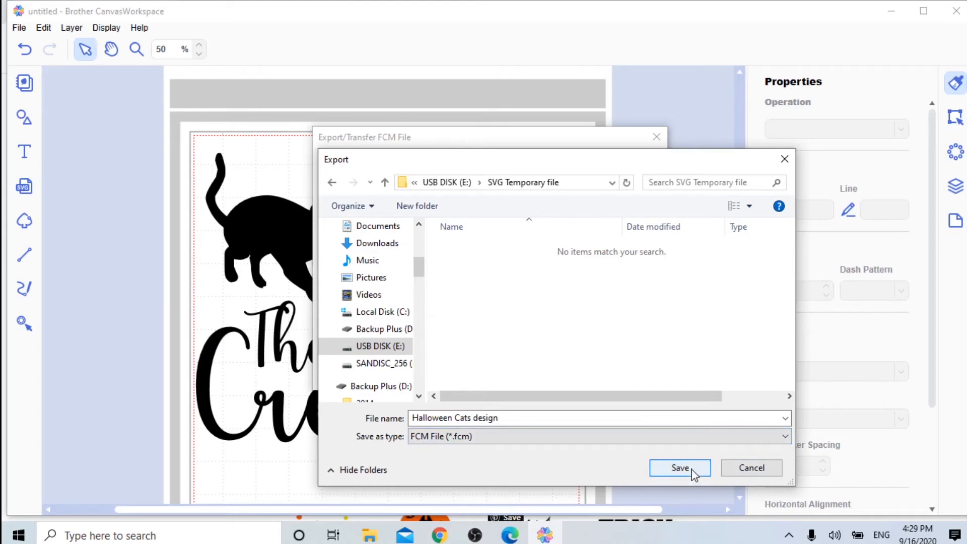
pyautogui.click(692, 470)
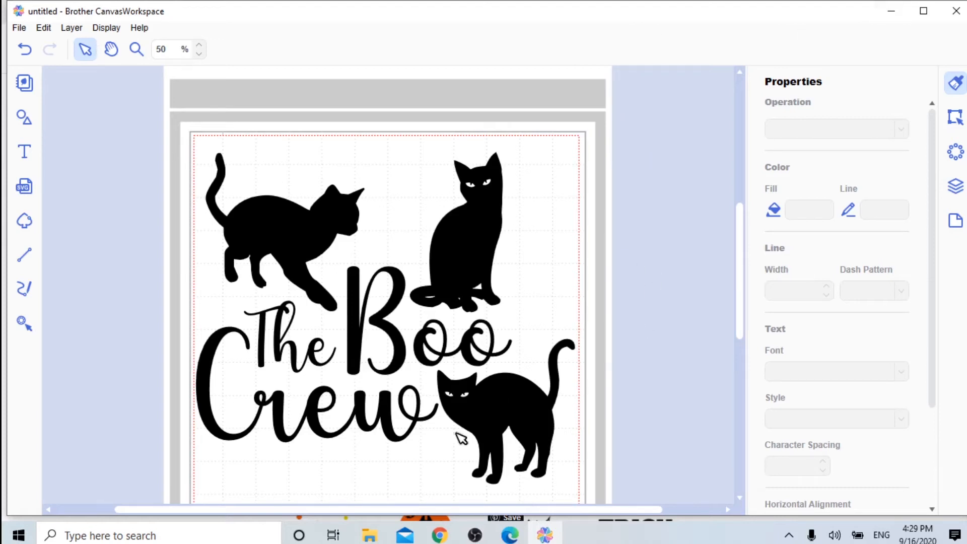
pyautogui.click(370, 535)
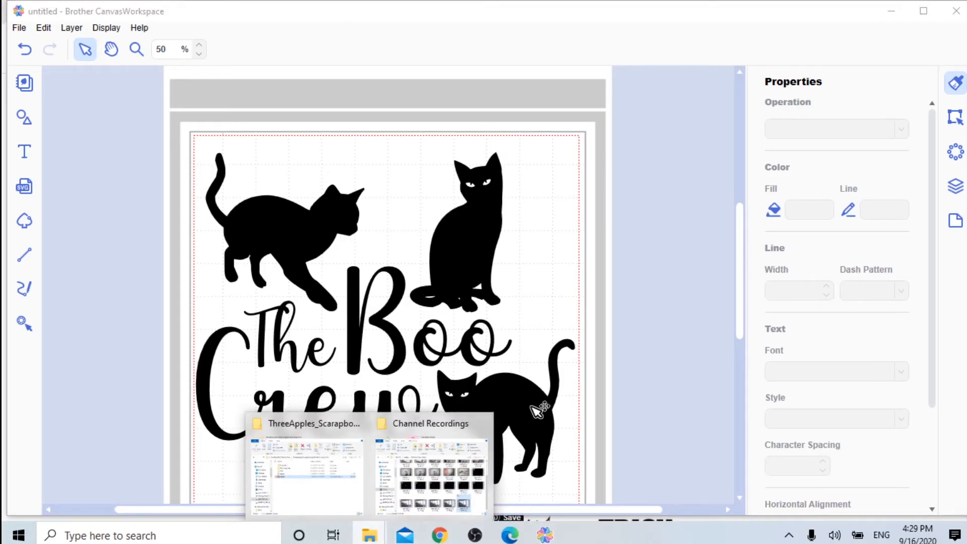
pyautogui.click(679, 278)
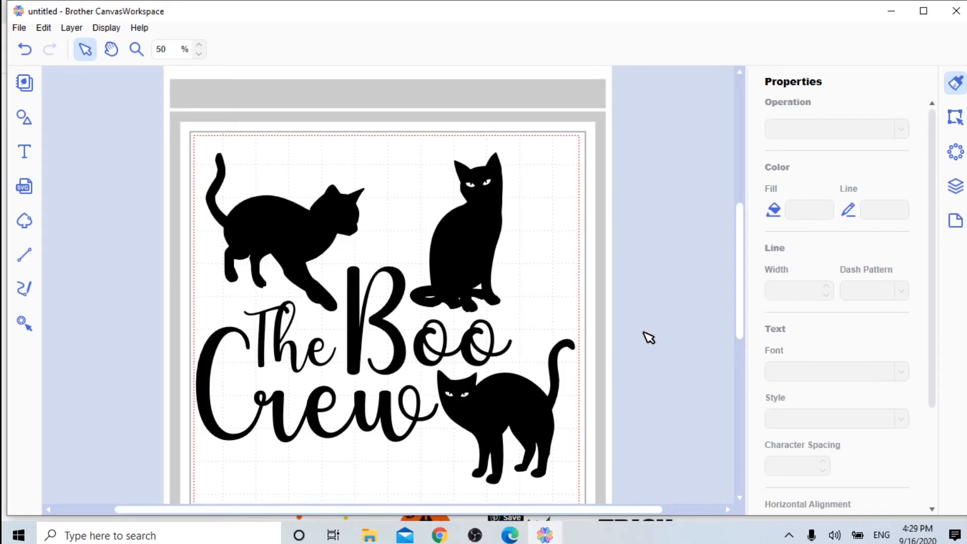
# Move the grouped Boo Crew design up and slightly right so it crosses the mat's red cutting boundary.
pyautogui.click(480, 257)
pyautogui.moveTo(473, 258); pyautogui.dragTo(482, 235)
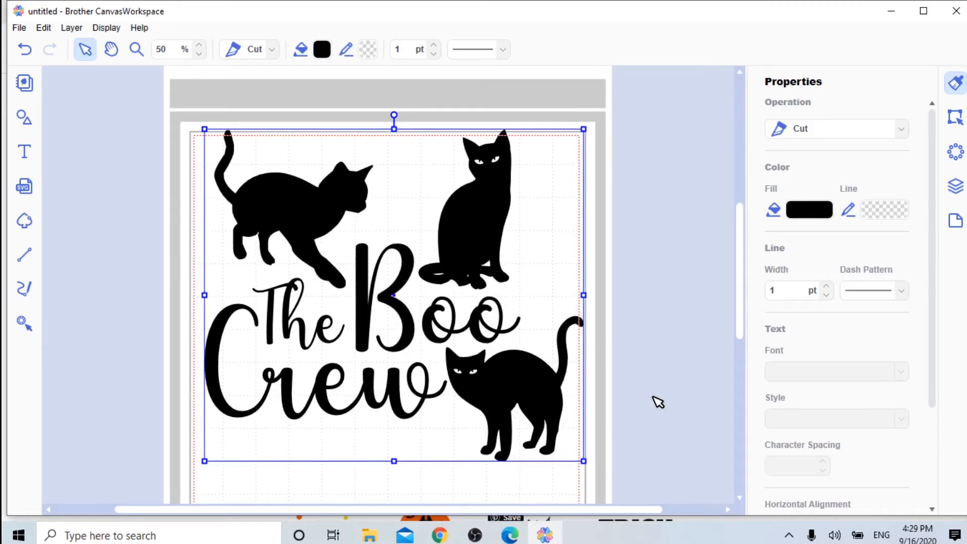
pyautogui.click(59, 159)
# Examine at 90% zoom how the cats' tail and ears sit against the red cutting boundary along the mat's upper edge.
pyautogui.click(199, 45)
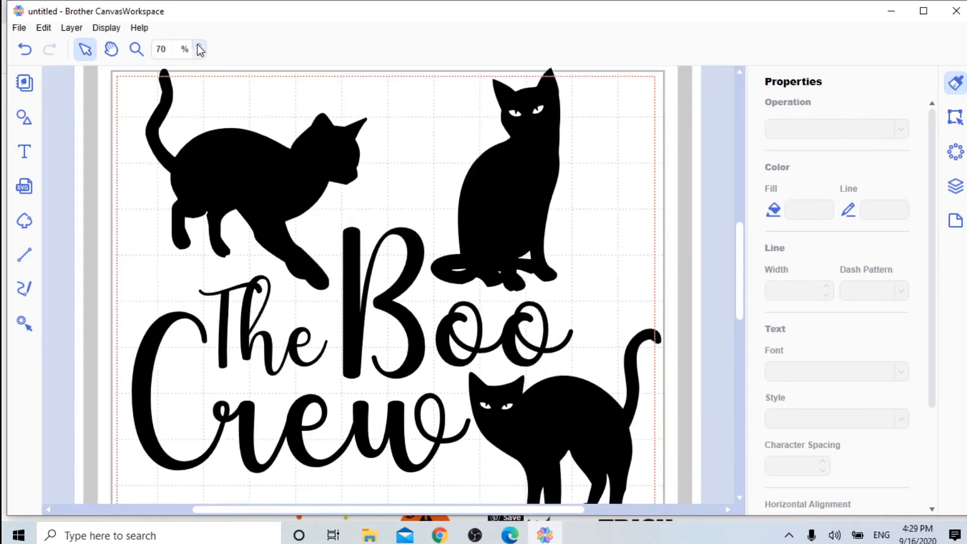
pyautogui.click(198, 45)
pyautogui.moveTo(744, 279); pyautogui.dragTo(740, 249)
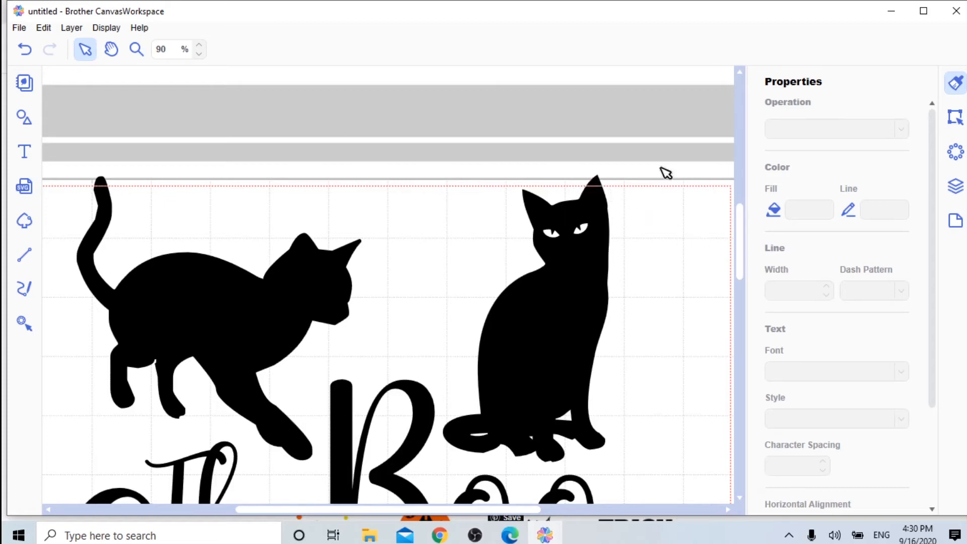
pyautogui.click(200, 54)
pyautogui.click(200, 54)
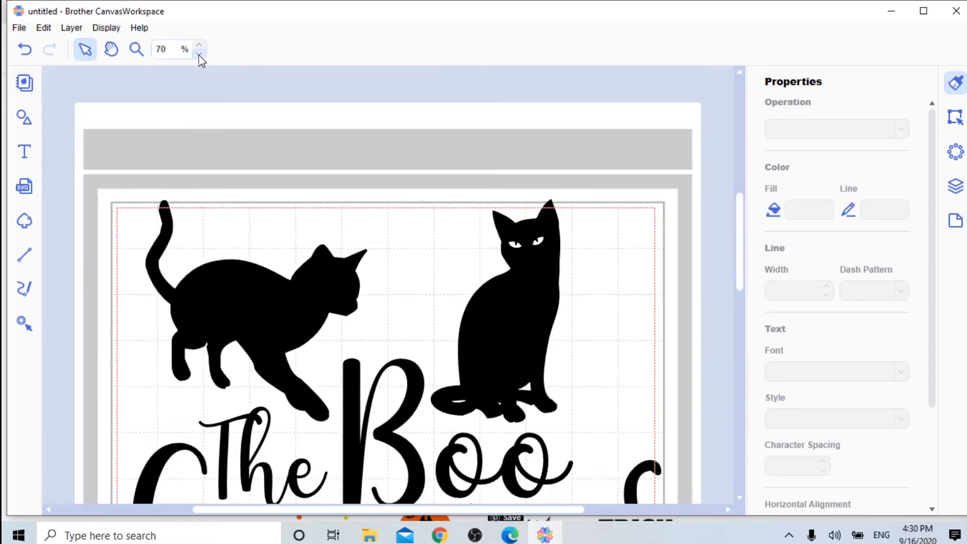
pyautogui.click(199, 54)
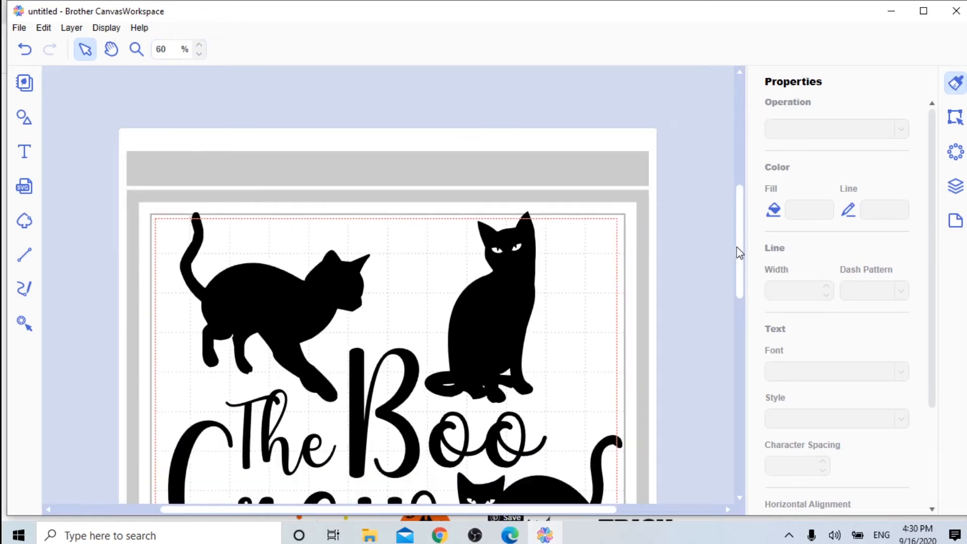
pyautogui.moveTo(742, 252)
pyautogui.mouseDown()
pyautogui.moveTo(742, 288)
pyautogui.moveTo(745, 265)
pyautogui.mouseUp()
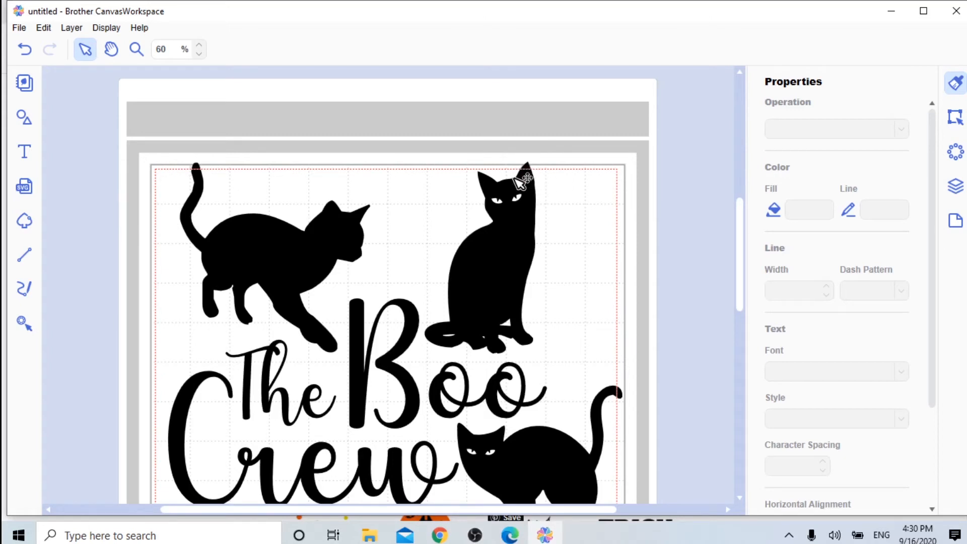
# Try to export the design as an FCM file while it extends past the red cutting boundary.
pyautogui.click(19, 28)
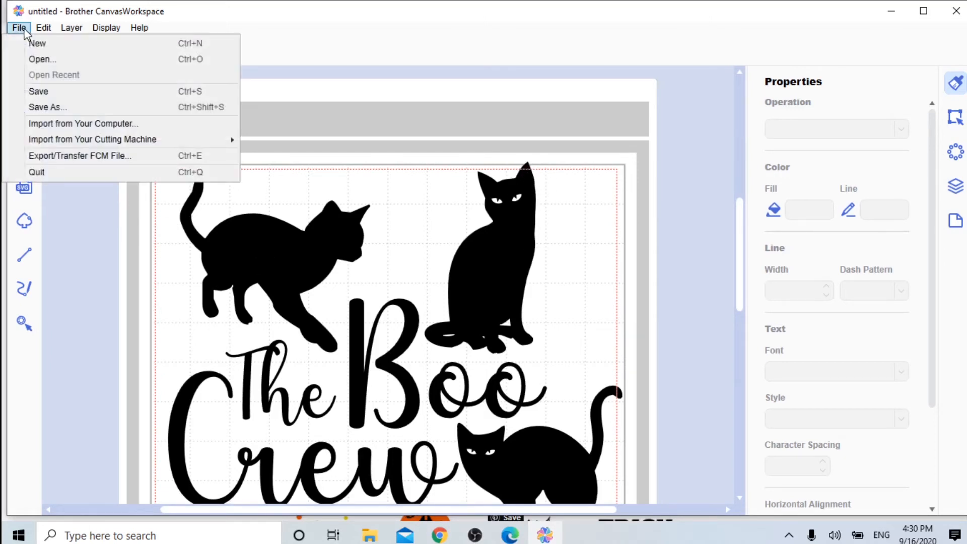
pyautogui.click(34, 158)
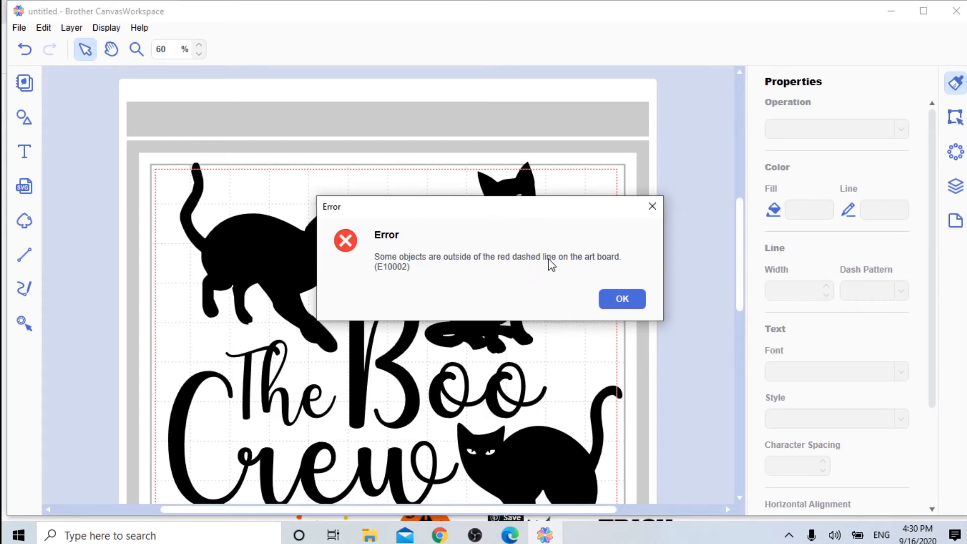
pyautogui.click(632, 301)
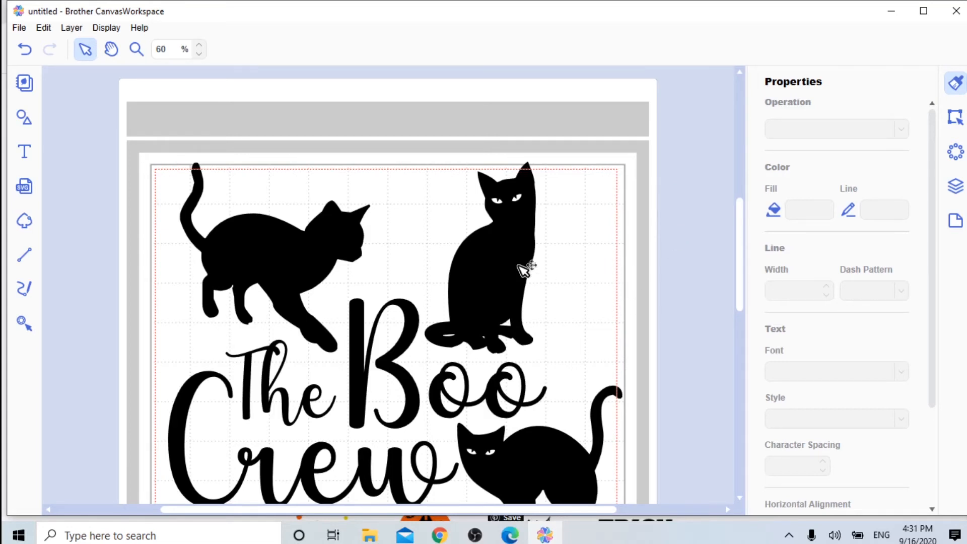
# Move the grouped Boo Crew design down and slightly left so it lies entirely inside the red cutting boundary, and deselect it.
pyautogui.scroll(-2, 740, 266)
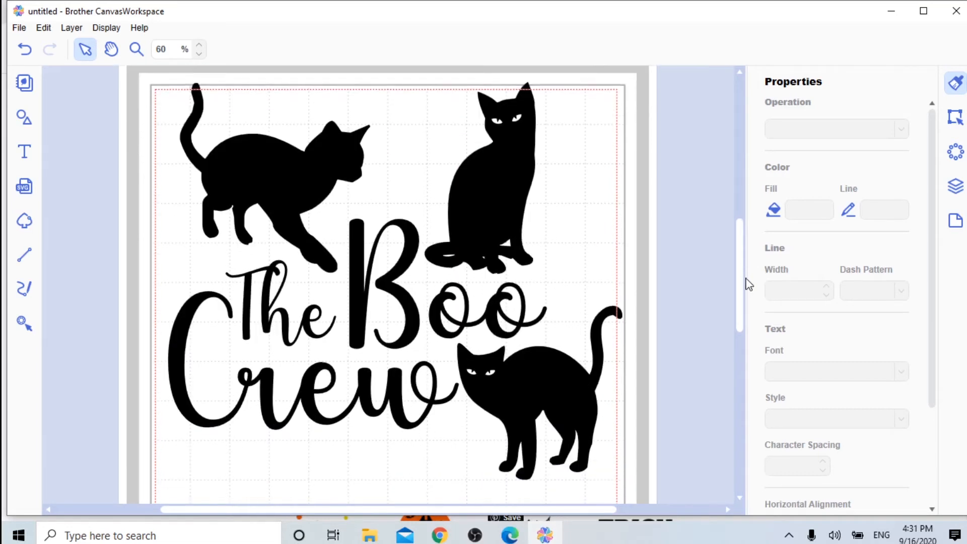
pyautogui.click(475, 221)
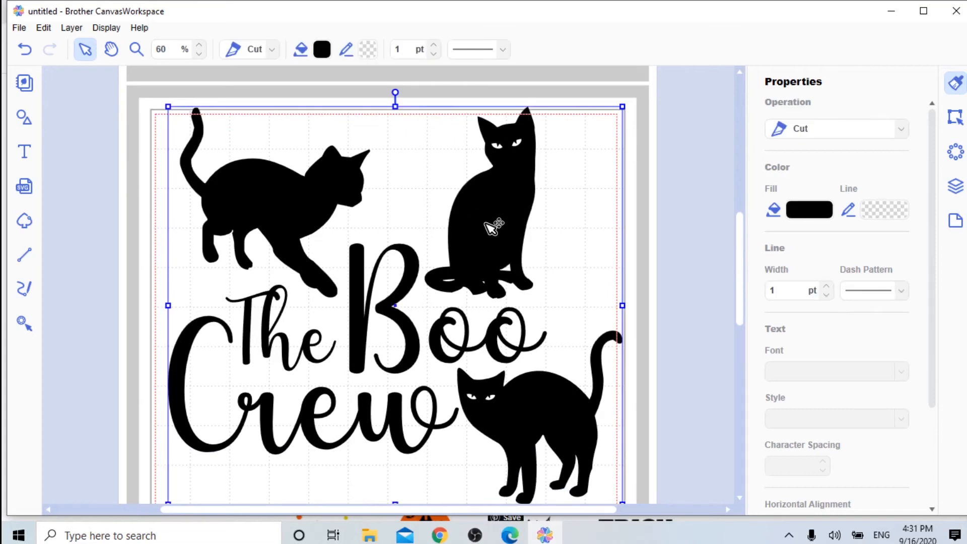
pyautogui.moveTo(488, 221); pyautogui.dragTo(476, 241)
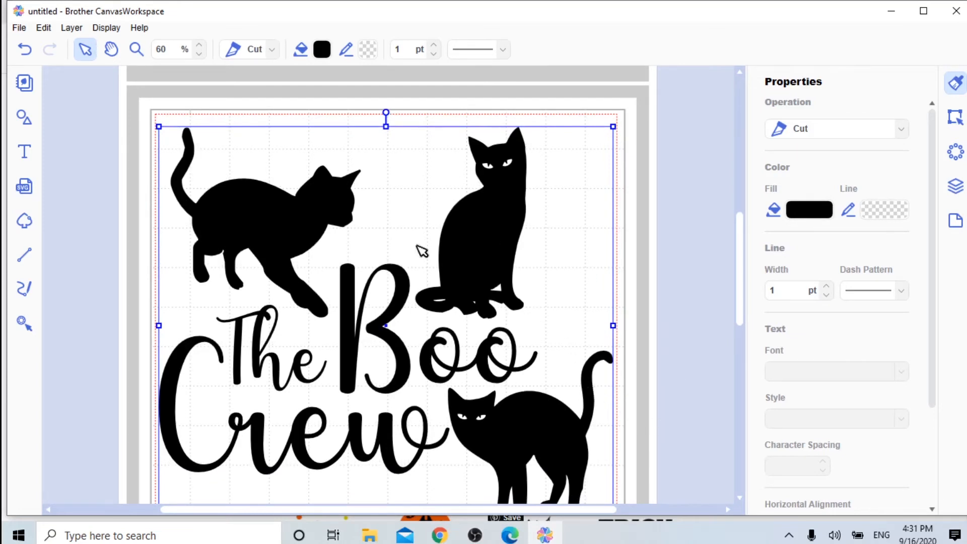
pyautogui.click(106, 145)
# Check that the repositioned design can be exported as an FCM file to the SVG Temporary file folder, and cancel without saving.
pyautogui.click(19, 28)
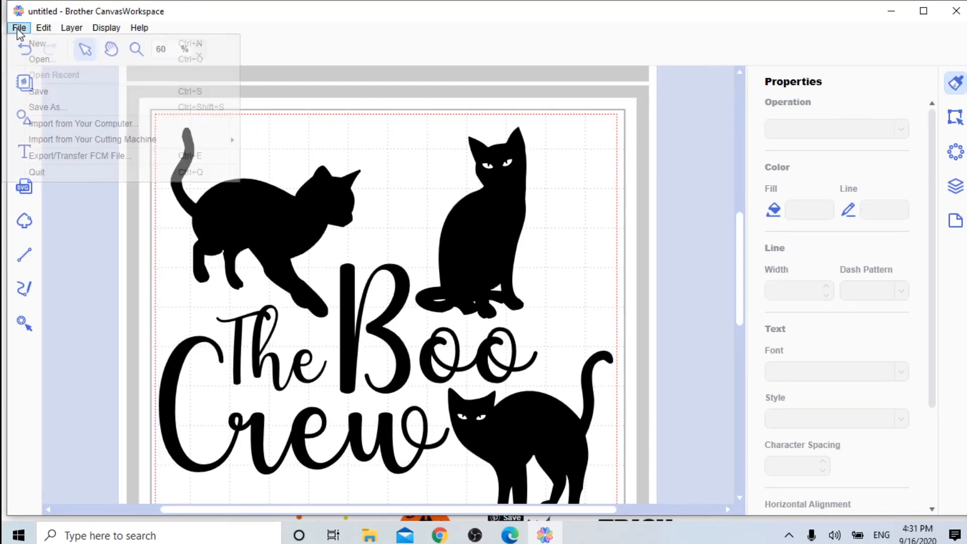
pyautogui.moveTo(53, 35)
pyautogui.moveTo(19, 28)
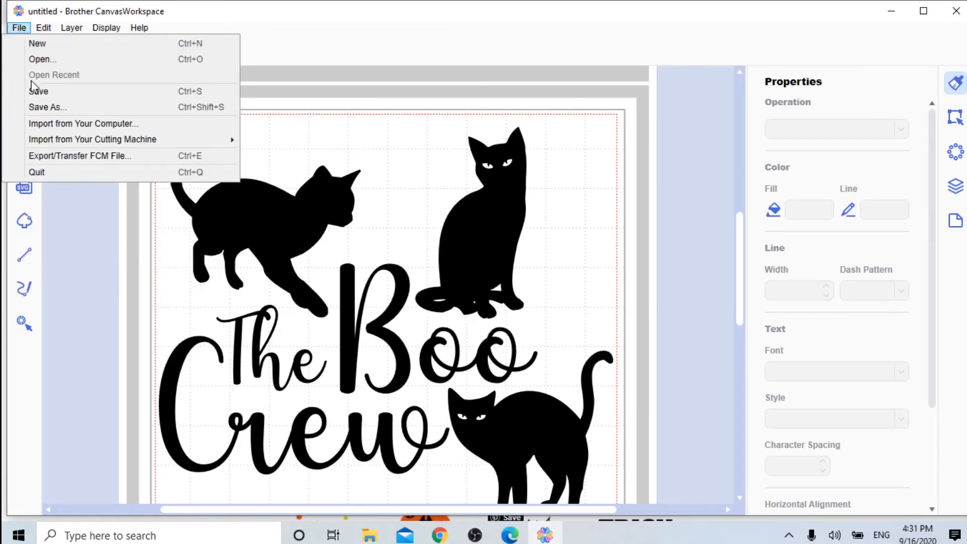
pyautogui.click(41, 158)
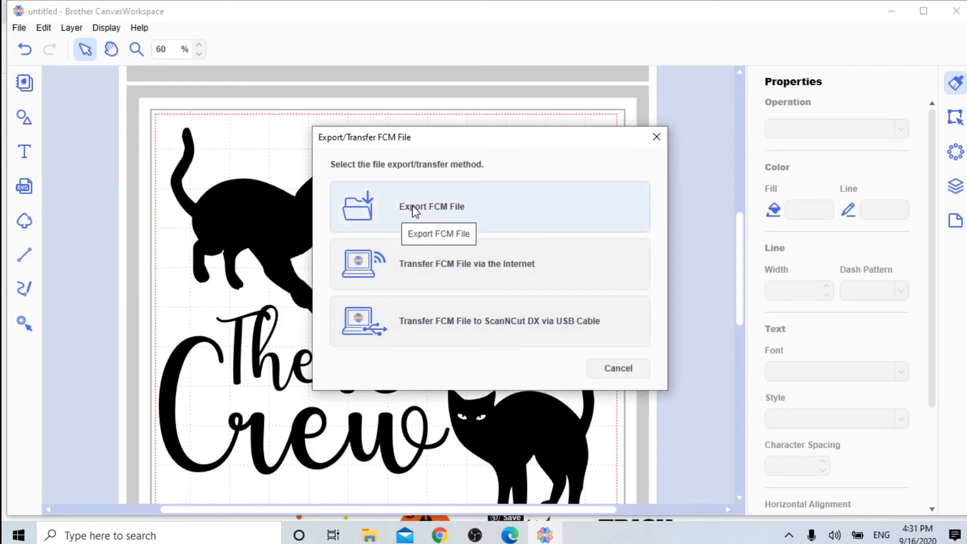
pyautogui.click(396, 206)
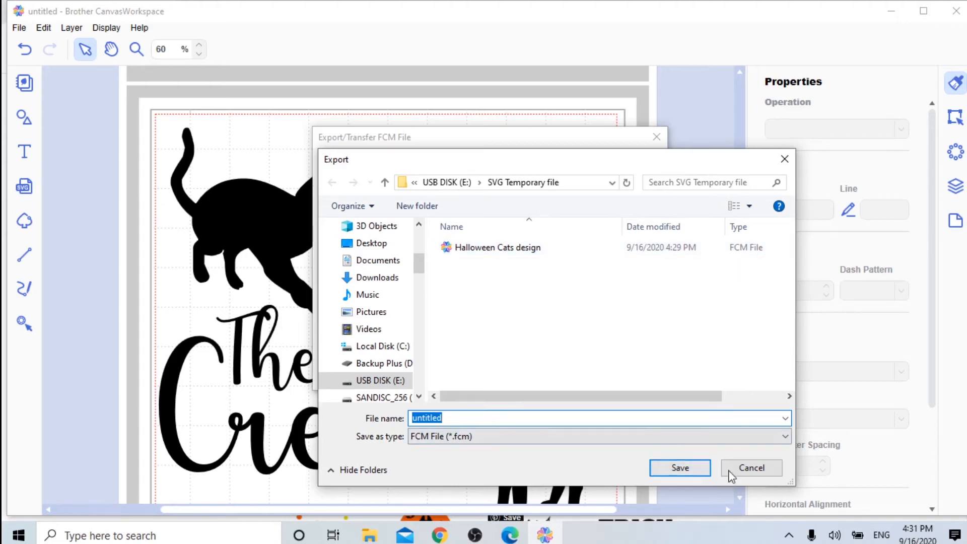
pyautogui.click(752, 468)
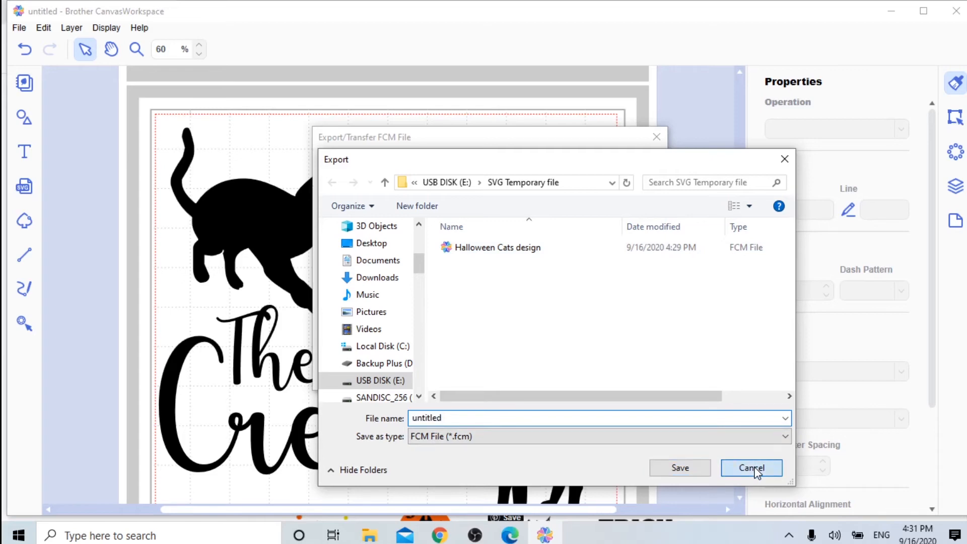
pyautogui.click(621, 371)
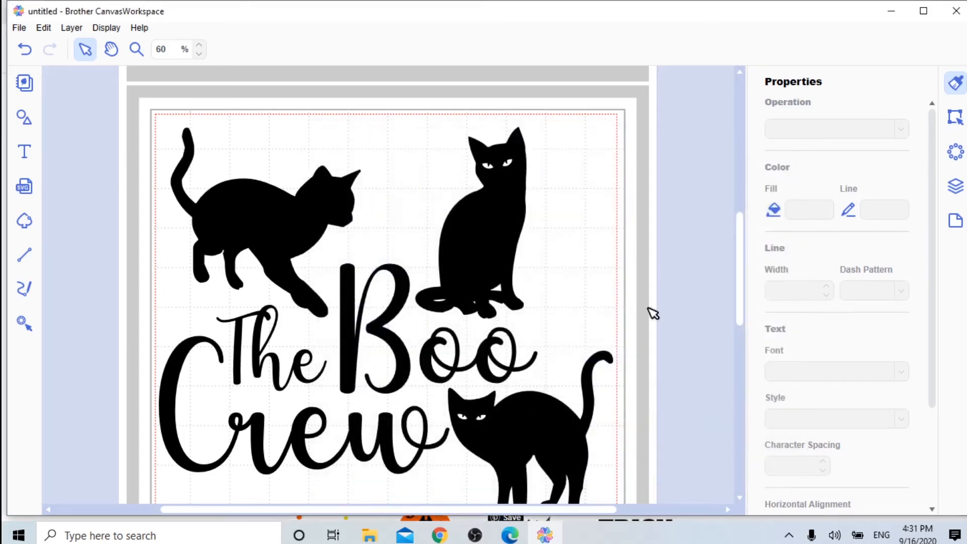
# Delete the grouped Boo Crew design and show the whole empty mat at 40% zoom.
pyautogui.scroll(-2, 684, 222)
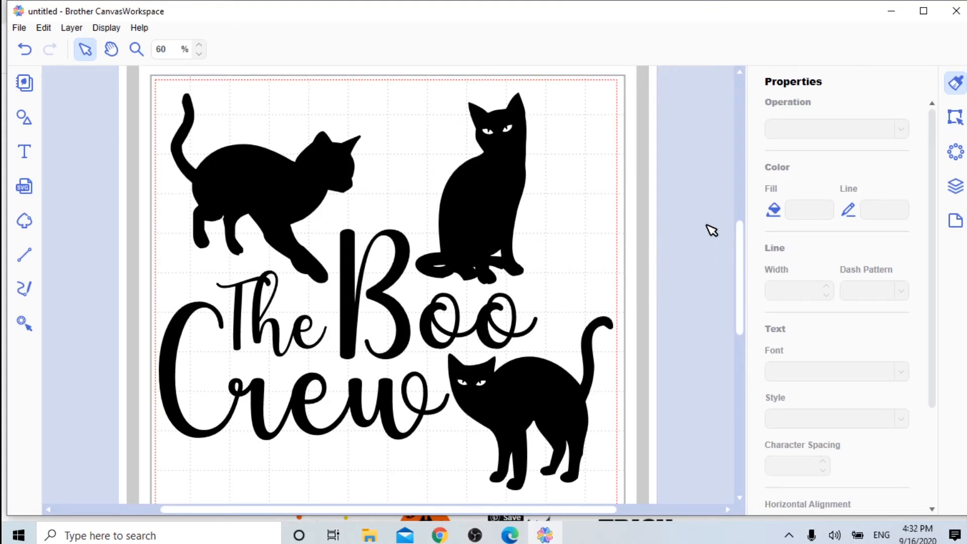
pyautogui.click(481, 209)
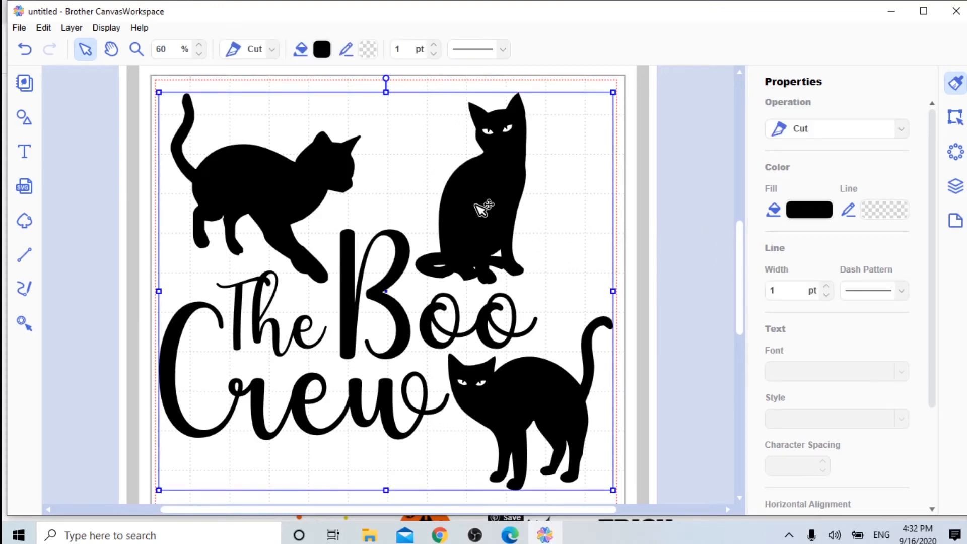
pyautogui.press('Delete')
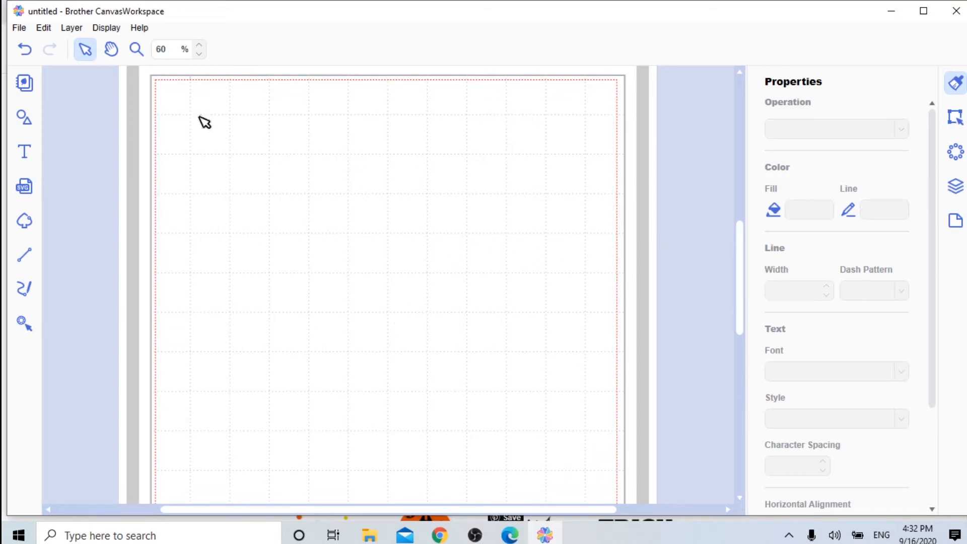
pyautogui.click(200, 54)
pyautogui.click(200, 54)
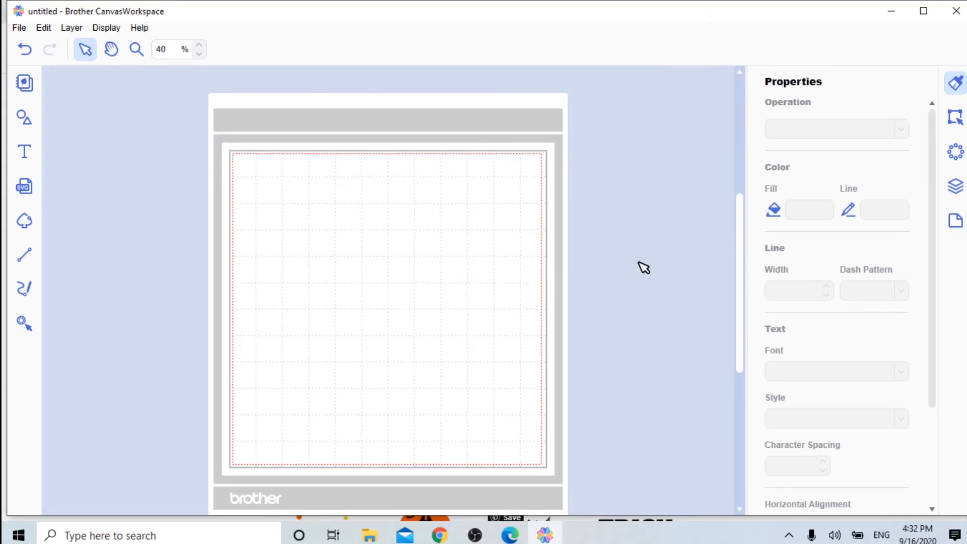
pyautogui.moveTo(742, 271)
pyautogui.mouseDown()
pyautogui.moveTo(740, 289)
pyautogui.moveTo(741, 272)
pyautogui.mouseUp()
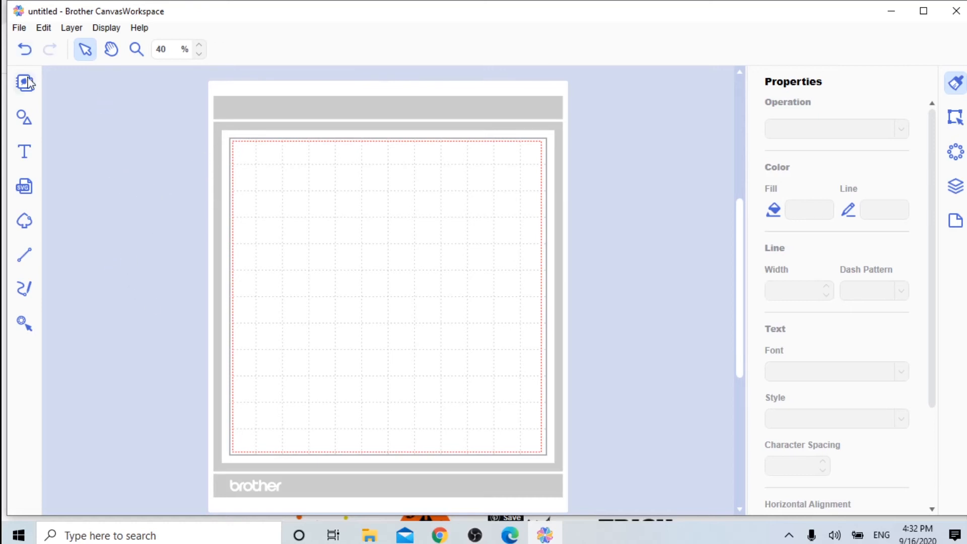
# Import the SVG file 01402 Halloween The Boo Crew from the 01402-Halloween-The-Boo-Crew folder on the Desktop.
pyautogui.click(22, 193)
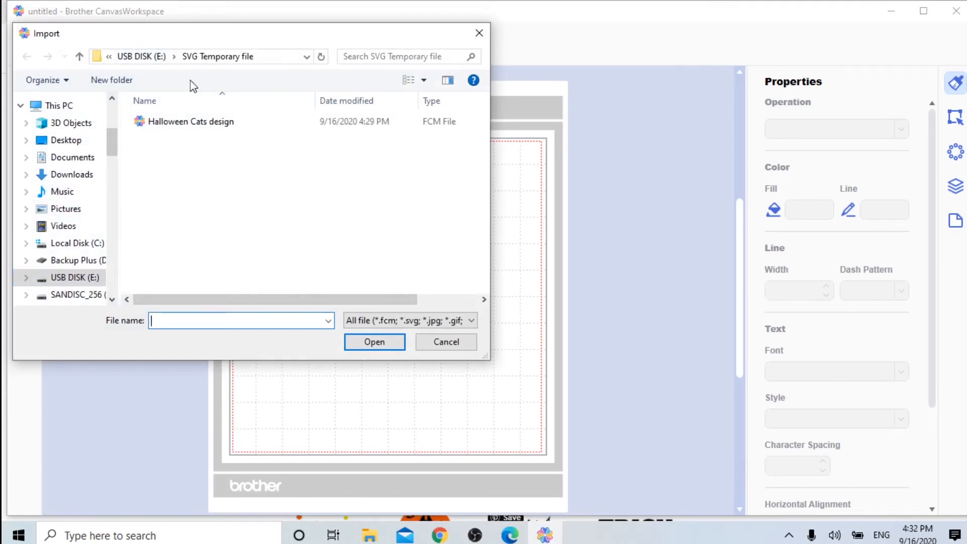
pyautogui.click(154, 56)
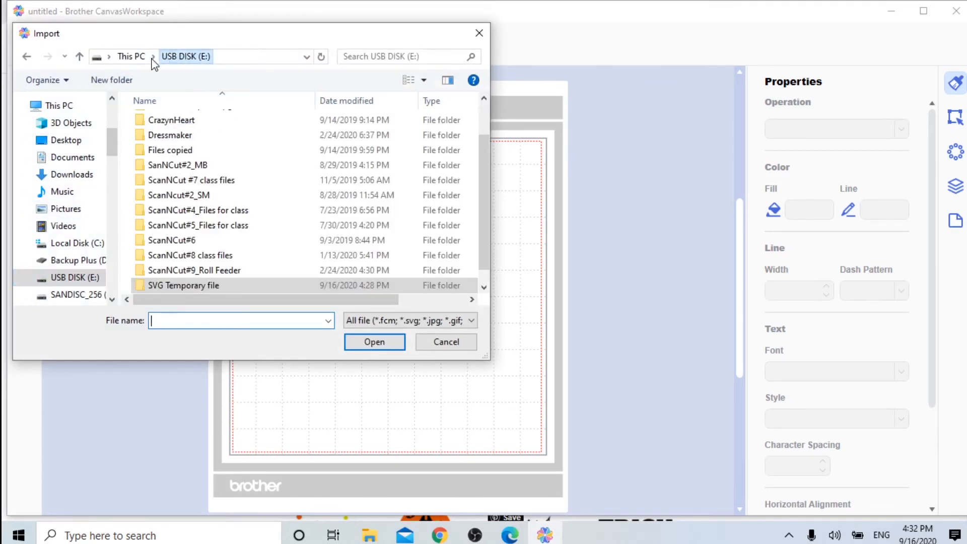
pyautogui.click(69, 141)
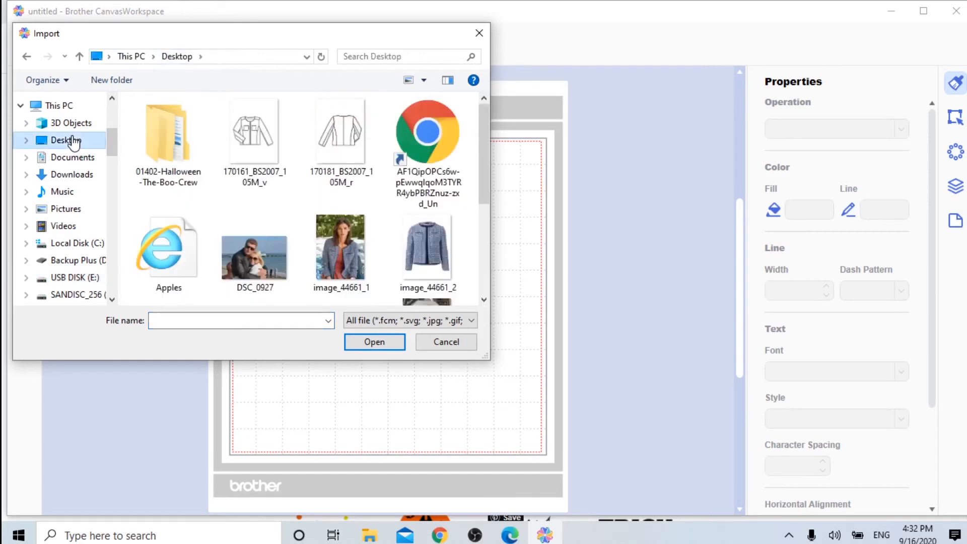
pyautogui.doubleClick(157, 137)
pyautogui.doubleClick(201, 126)
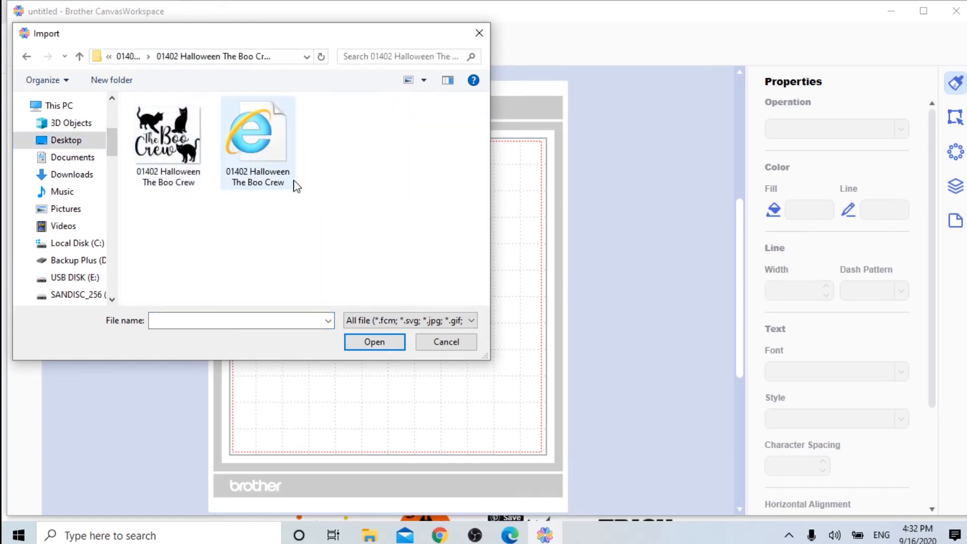
pyautogui.click(276, 164)
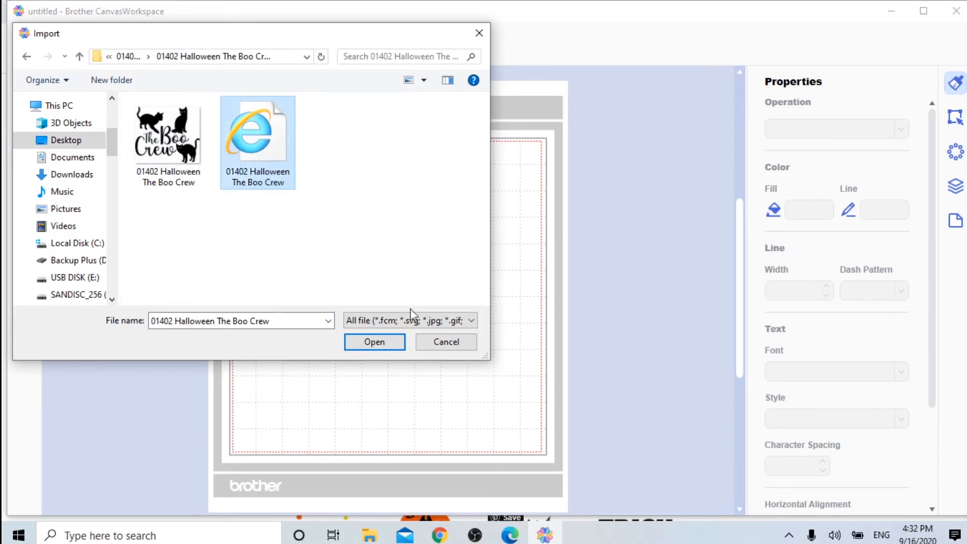
pyautogui.click(395, 342)
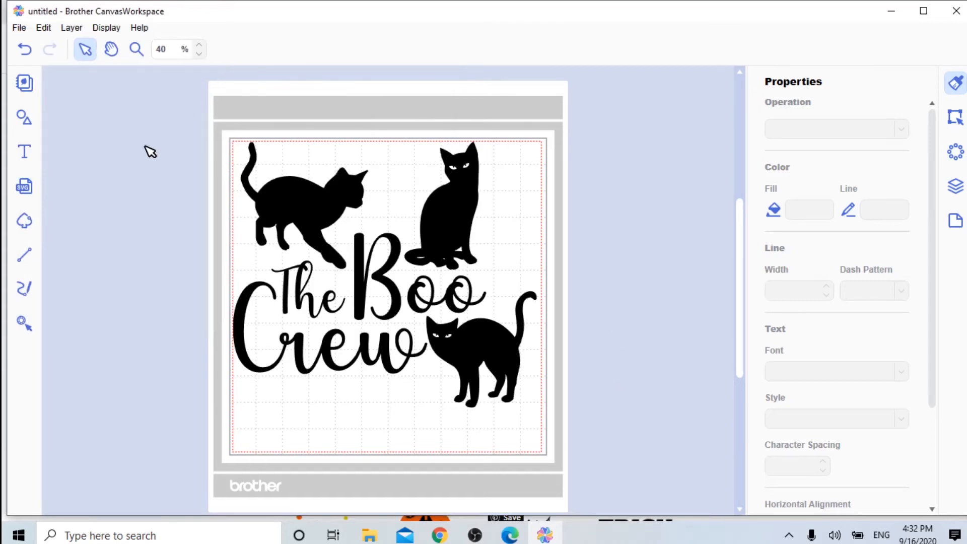
# Group all the cats and words of the imported design into one object and deselect it.
pyautogui.moveTo(153, 123); pyautogui.dragTo(579, 432)
pyautogui.rightClick(481, 362)
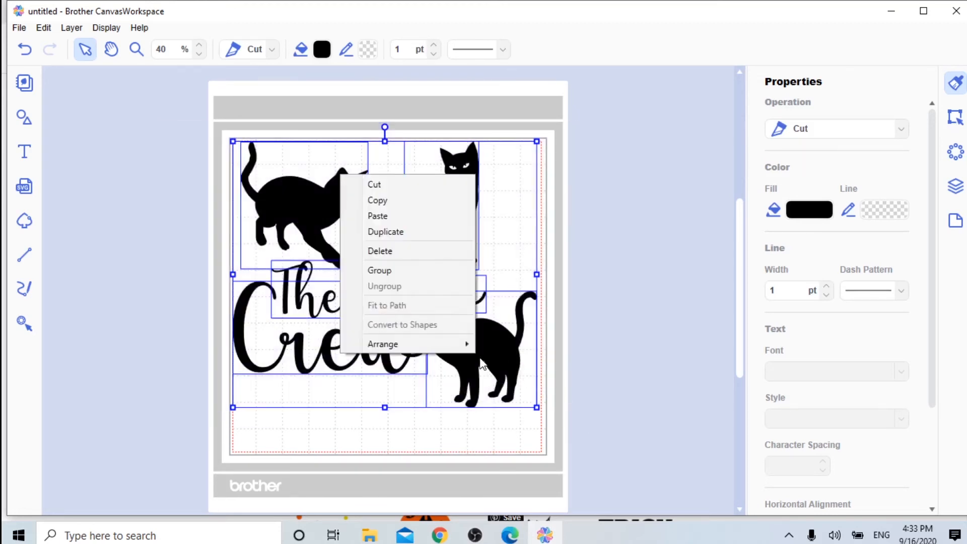
pyautogui.click(431, 278)
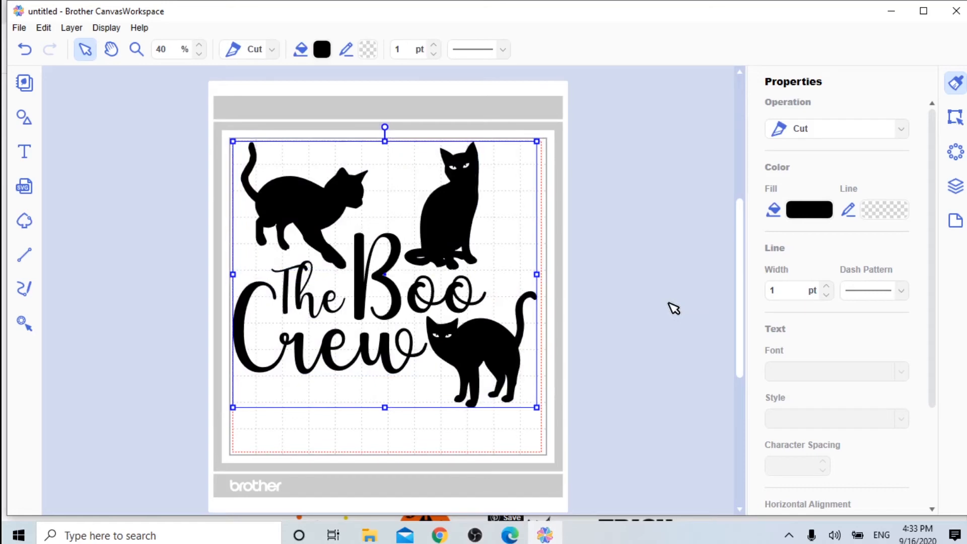
pyautogui.click(650, 276)
# Move the grouped design past the upper edge of the red cutting boundary and try to export it as an FCM file.
pyautogui.click(449, 222)
pyautogui.moveTo(441, 222); pyautogui.dragTo(450, 245)
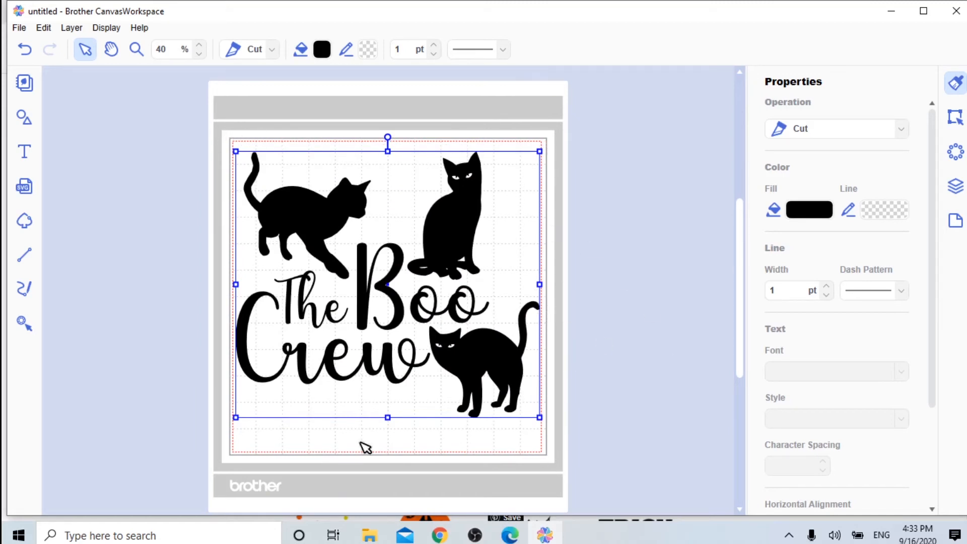
pyautogui.moveTo(351, 209); pyautogui.dragTo(347, 189)
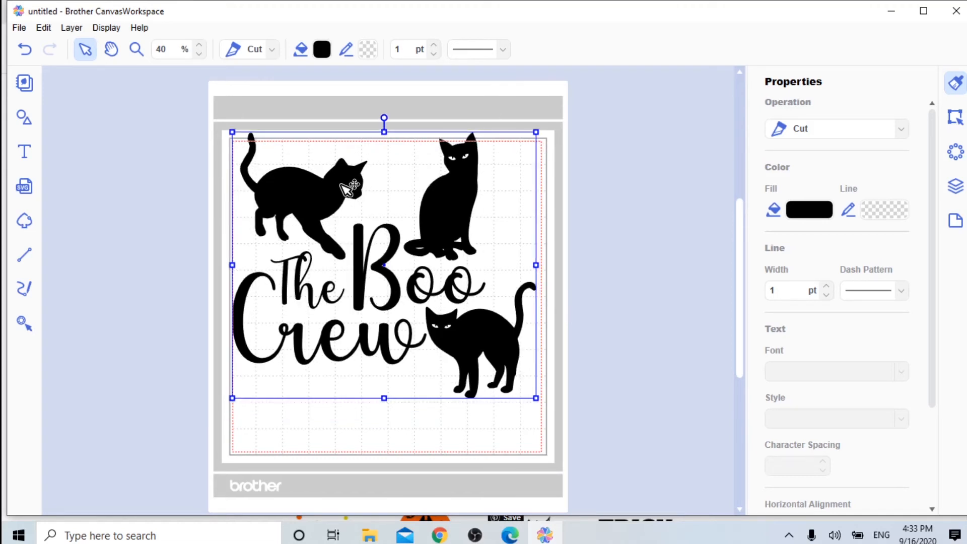
pyautogui.click(23, 29)
pyautogui.click(81, 153)
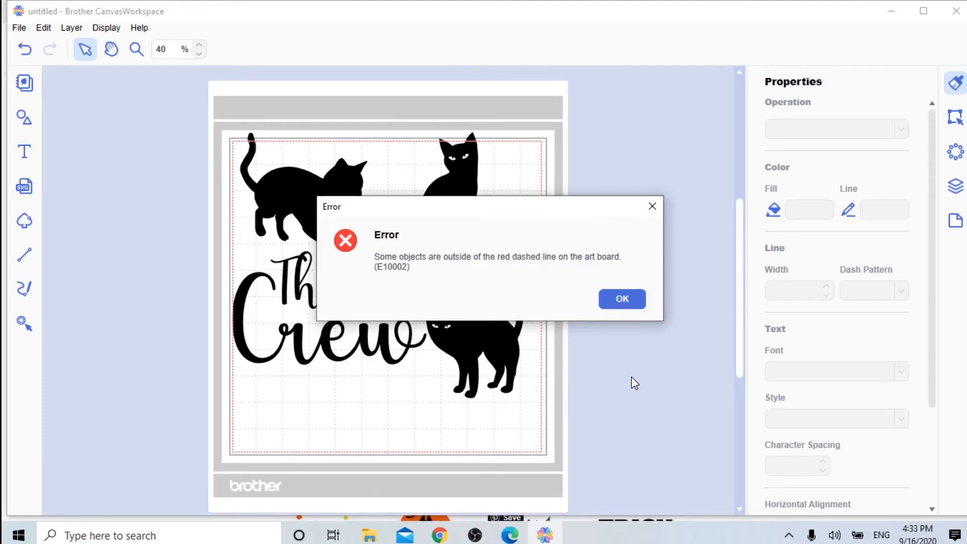
pyautogui.click(623, 301)
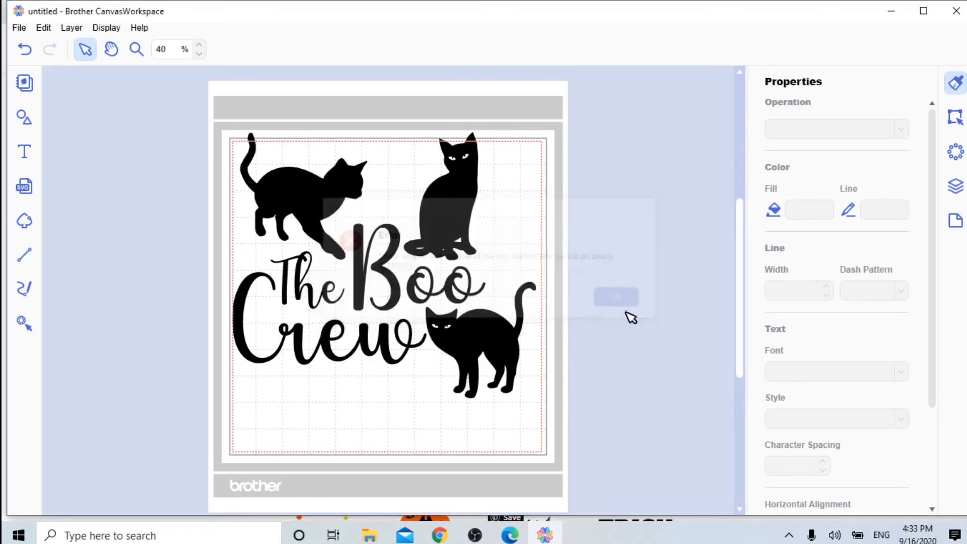
# Move the grouped design down so it lies entirely inside the red cutting boundary, and deselect it.
pyautogui.moveTo(447, 204); pyautogui.dragTo(446, 241)
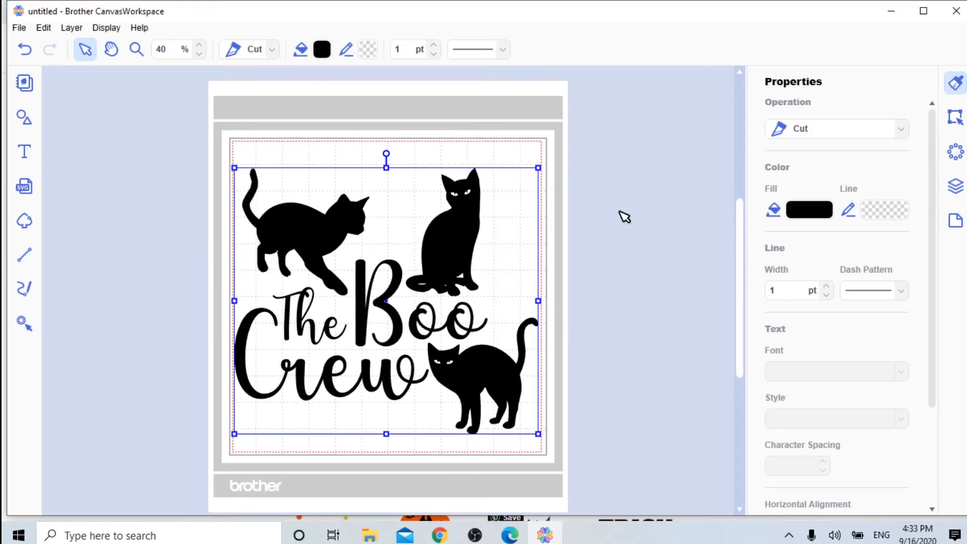
pyautogui.click(589, 232)
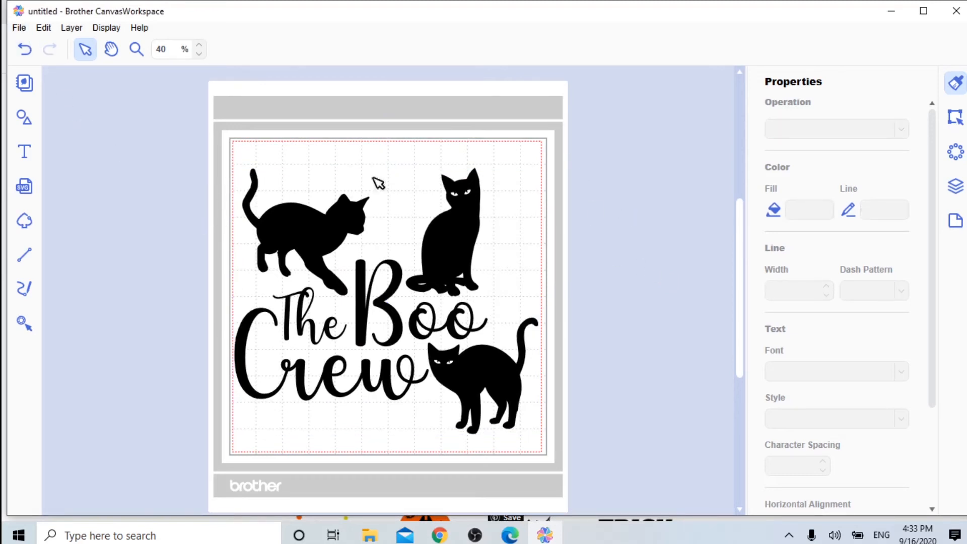
# Export the design as an FCM file named cats to the SVG Temporary file folder on USB DISK (E:).
pyautogui.click(20, 29)
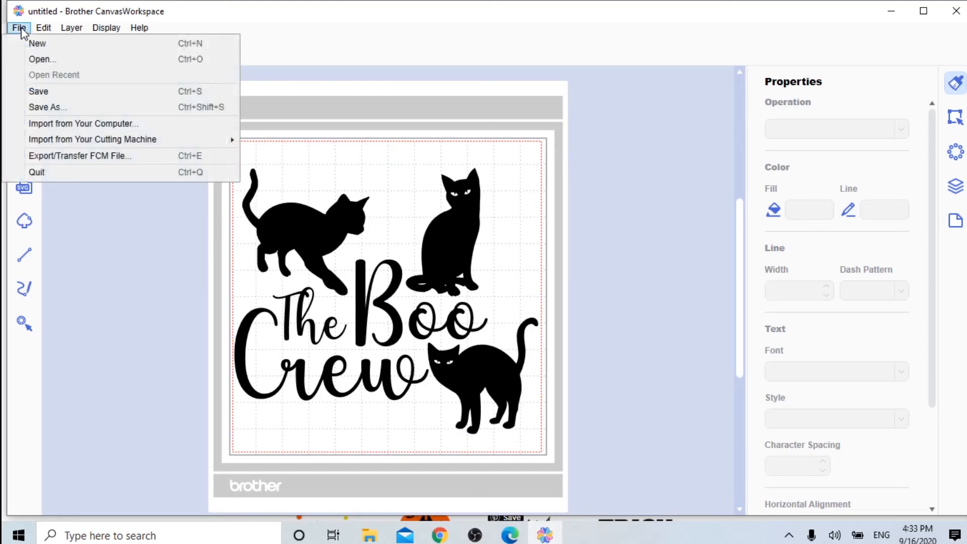
pyautogui.click(59, 157)
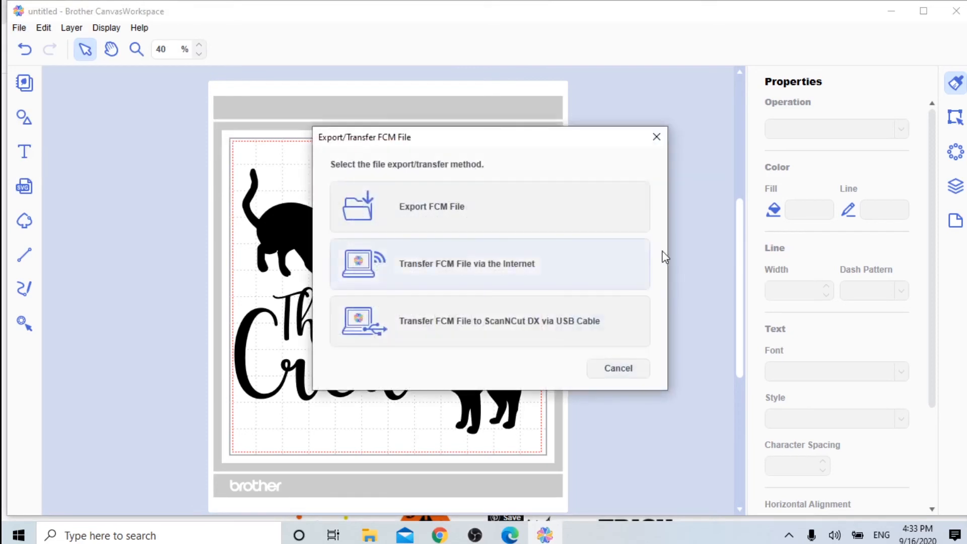
pyautogui.click(454, 217)
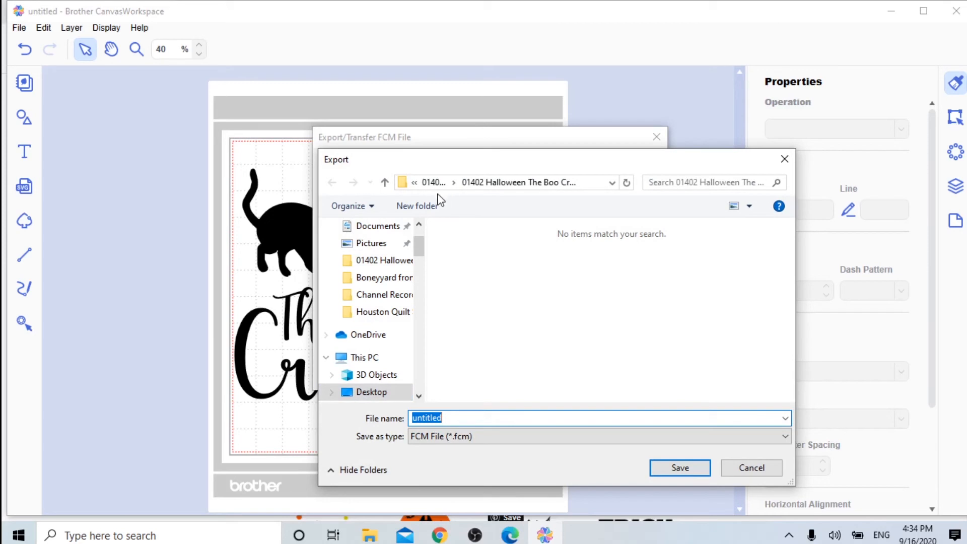
pyautogui.moveTo(415, 244); pyautogui.dragTo(428, 281)
pyautogui.click(398, 260)
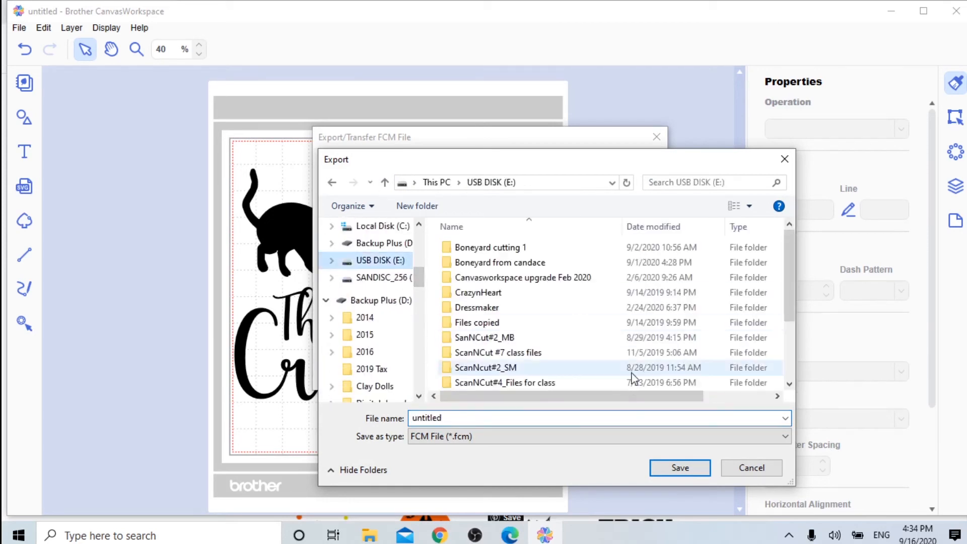
pyautogui.moveTo(789, 276); pyautogui.dragTo(794, 340)
pyautogui.doubleClick(543, 367)
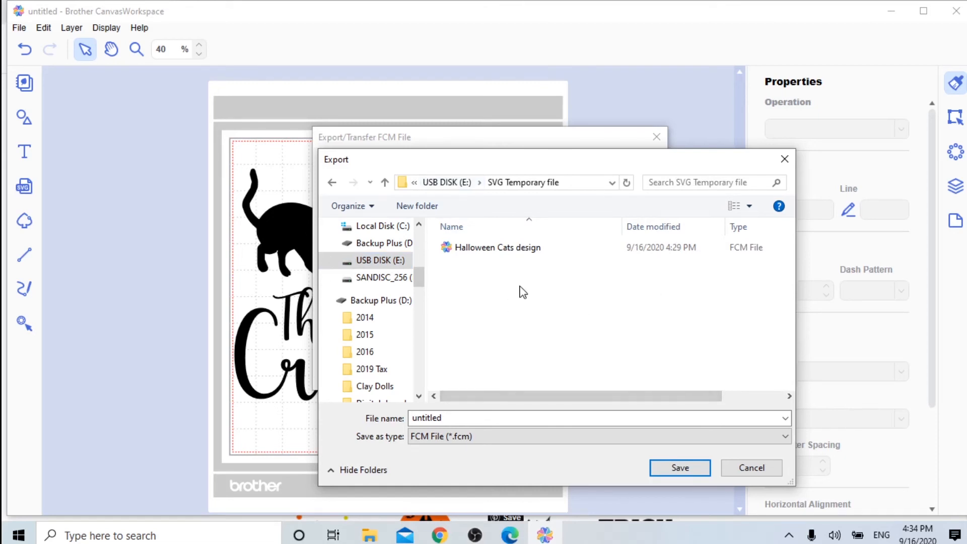
pyautogui.doubleClick(460, 419)
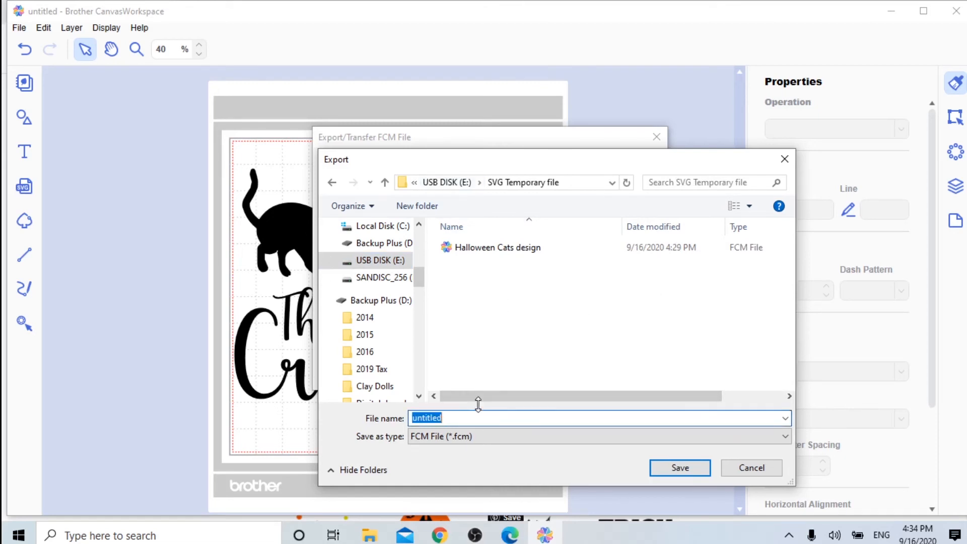
pyautogui.write('cats')
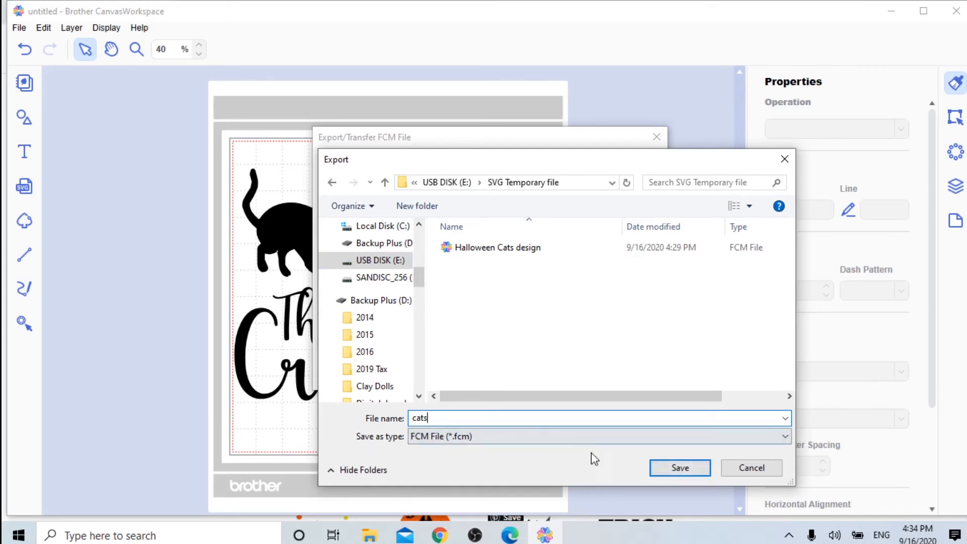
pyautogui.click(678, 468)
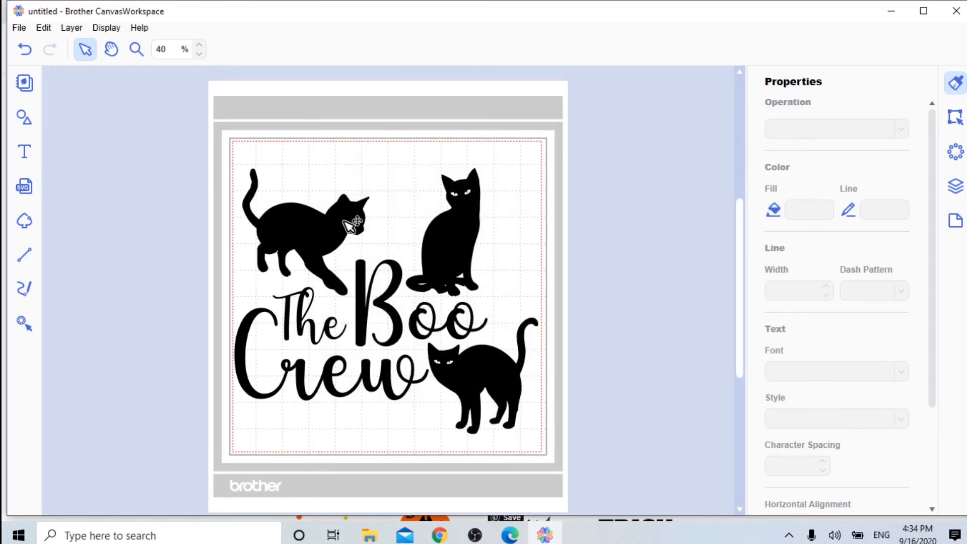
# Delete the exported black-filled Boo Crew group from the mat.
pyautogui.click(351, 222)
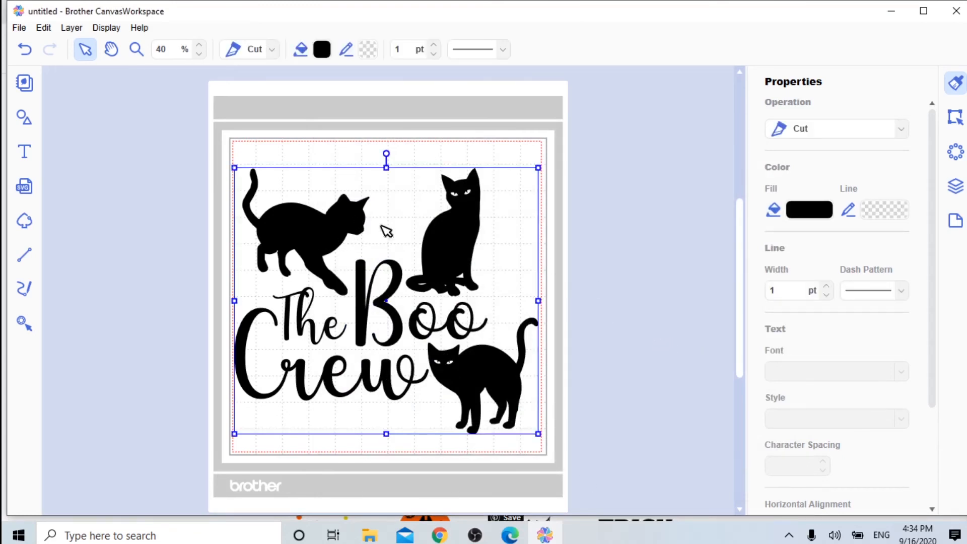
pyautogui.moveTo(333, 234); pyautogui.dragTo(415, 228)
pyautogui.press('Delete')
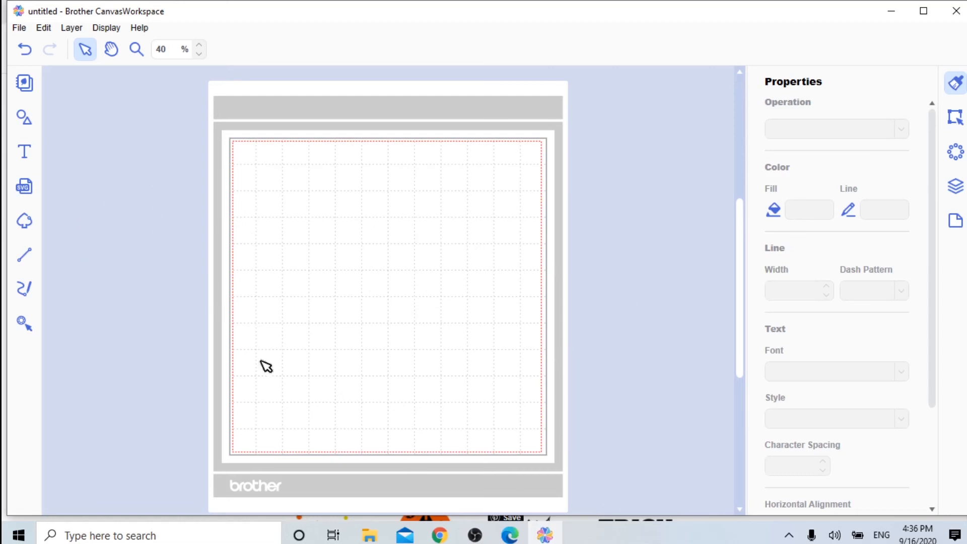
# Import the FCM file Halloween Cats design from the SVG Temporary file folder, checking which file types can be imported.
pyautogui.click(19, 28)
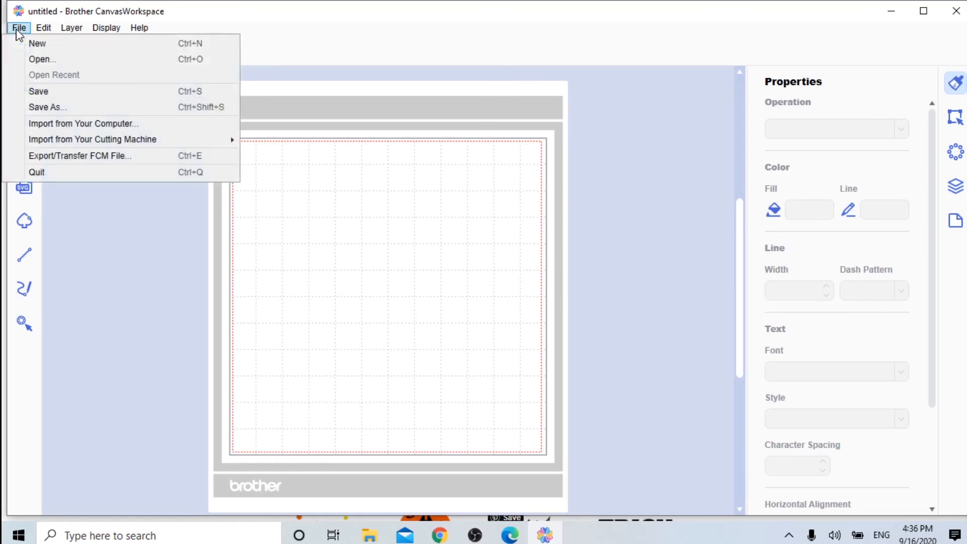
pyautogui.click(40, 127)
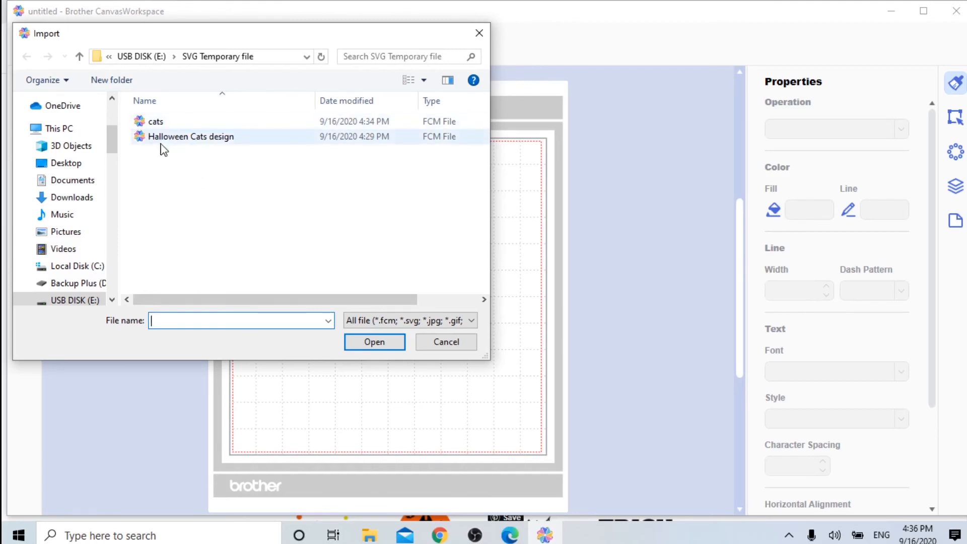
pyautogui.click(187, 139)
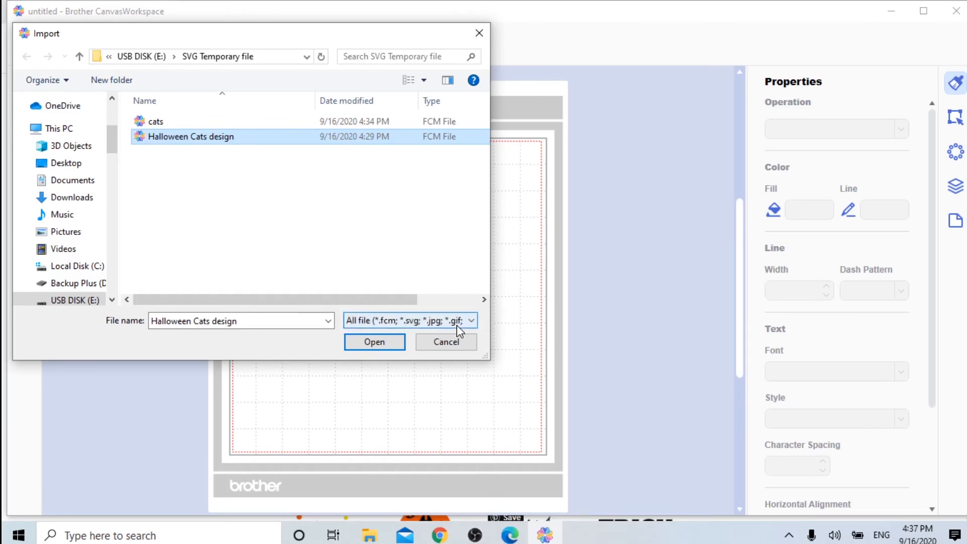
pyautogui.click(471, 322)
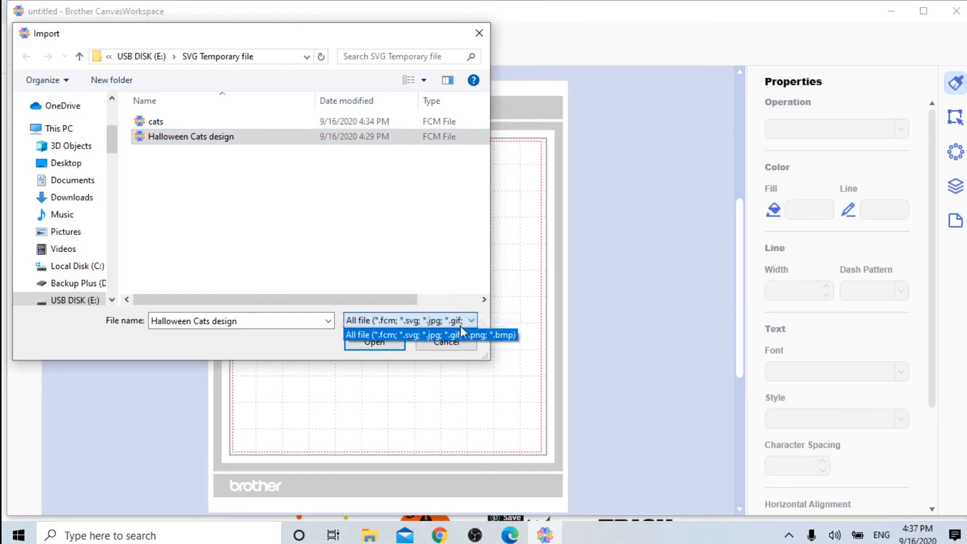
pyautogui.click(253, 351)
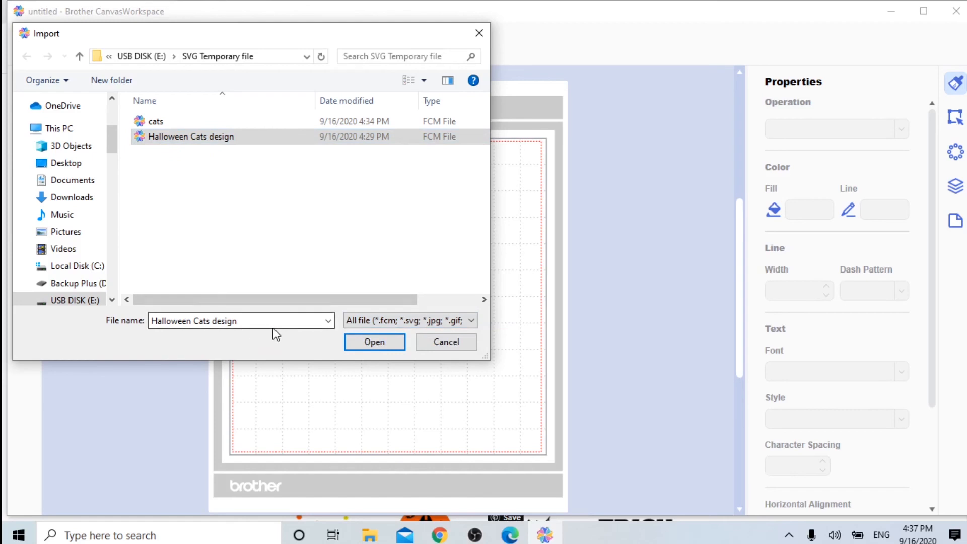
pyautogui.click(376, 342)
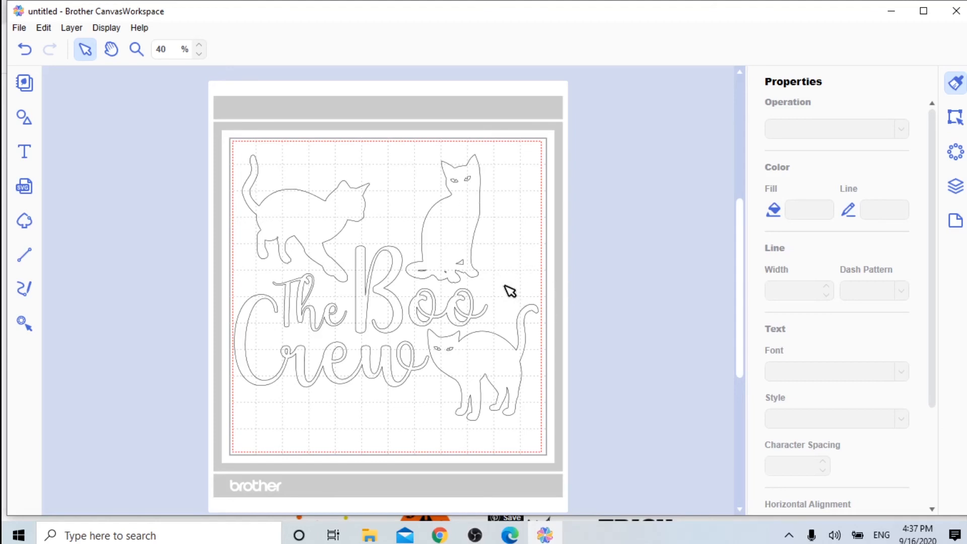
# Select the re-imported design and examine its letter and cat cut lines up close, at up to 170% magnification.
pyautogui.click(514, 360)
pyautogui.moveTo(513, 361)
pyautogui.mouseDown()
pyautogui.moveTo(636, 350)
pyautogui.moveTo(397, 373)
pyautogui.moveTo(527, 302)
pyautogui.moveTo(505, 371)
pyautogui.moveTo(534, 302)
pyautogui.moveTo(494, 353)
pyautogui.moveTo(515, 347)
pyautogui.moveTo(510, 356)
pyautogui.mouseUp()
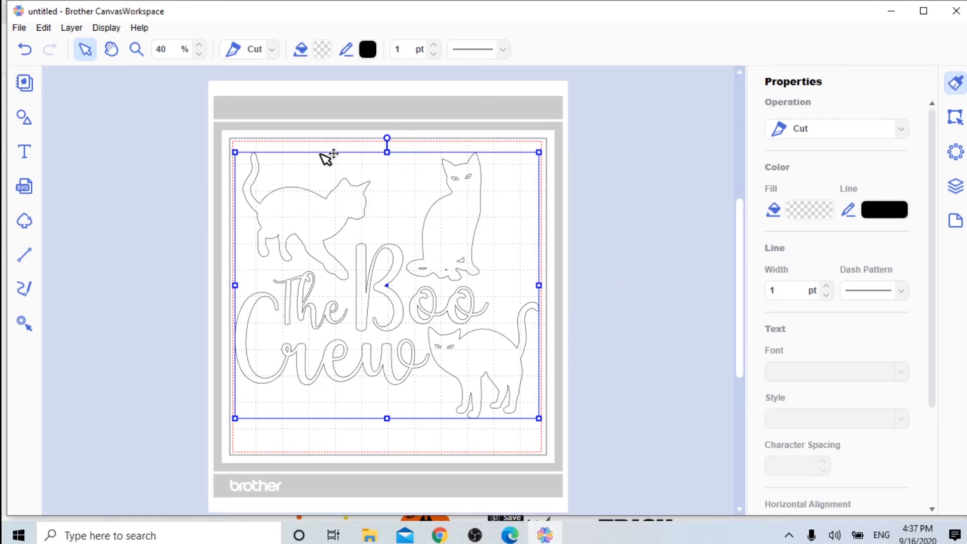
pyautogui.click(200, 44)
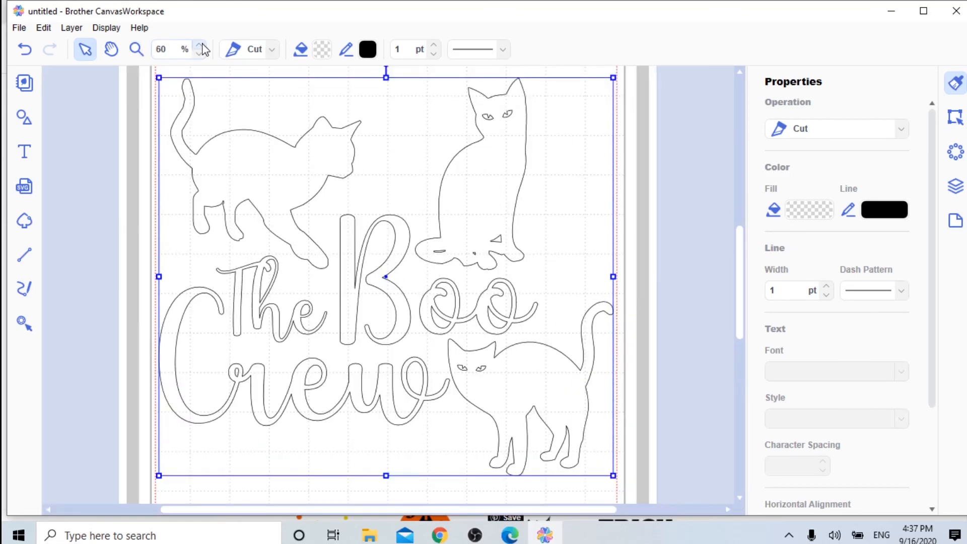
pyautogui.click(201, 44)
pyautogui.click(200, 45)
pyautogui.click(200, 45)
pyautogui.click(200, 45)
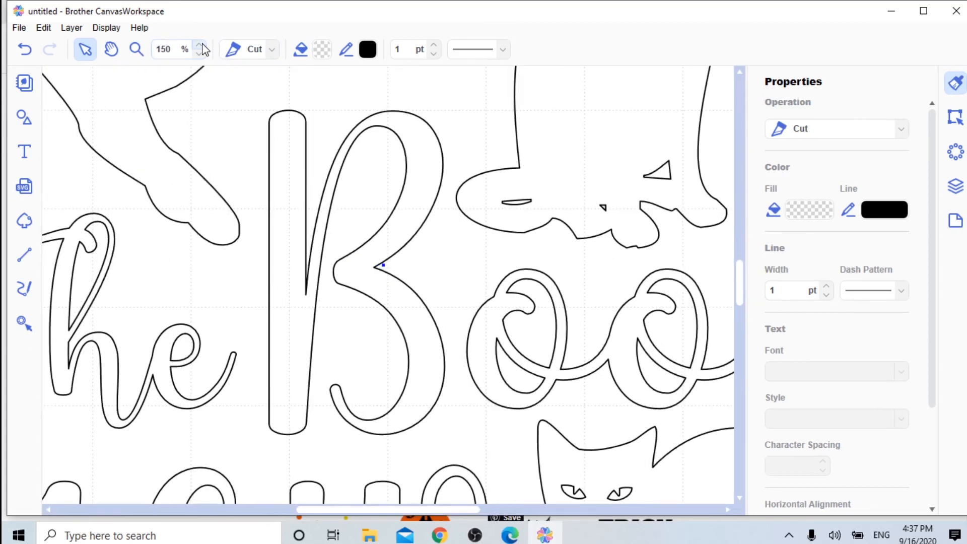
pyautogui.moveTo(740, 301)
pyautogui.mouseDown()
pyautogui.moveTo(739, 263)
pyautogui.moveTo(739, 293)
pyautogui.mouseUp()
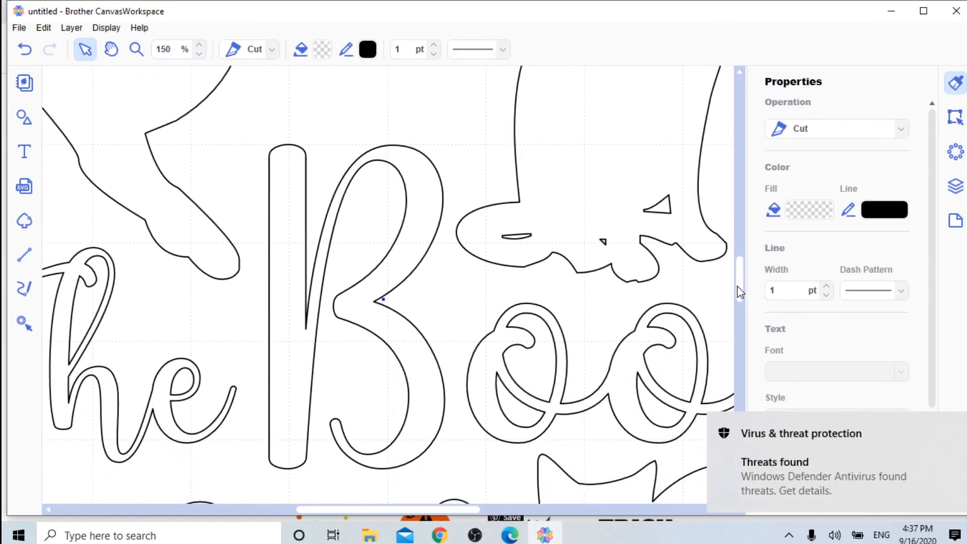
pyautogui.click(953, 426)
pyautogui.moveTo(742, 294); pyautogui.dragTo(755, 332)
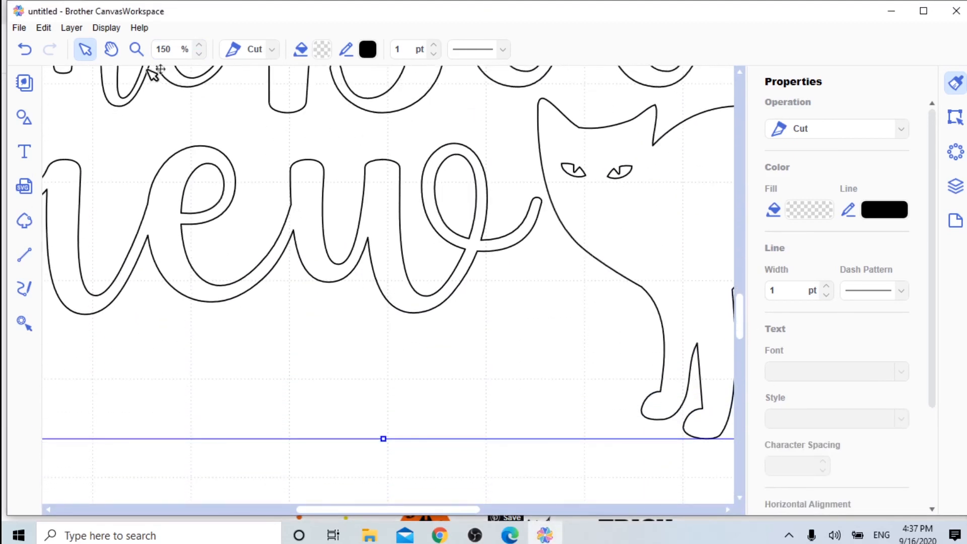
pyautogui.click(195, 46)
pyautogui.click(195, 47)
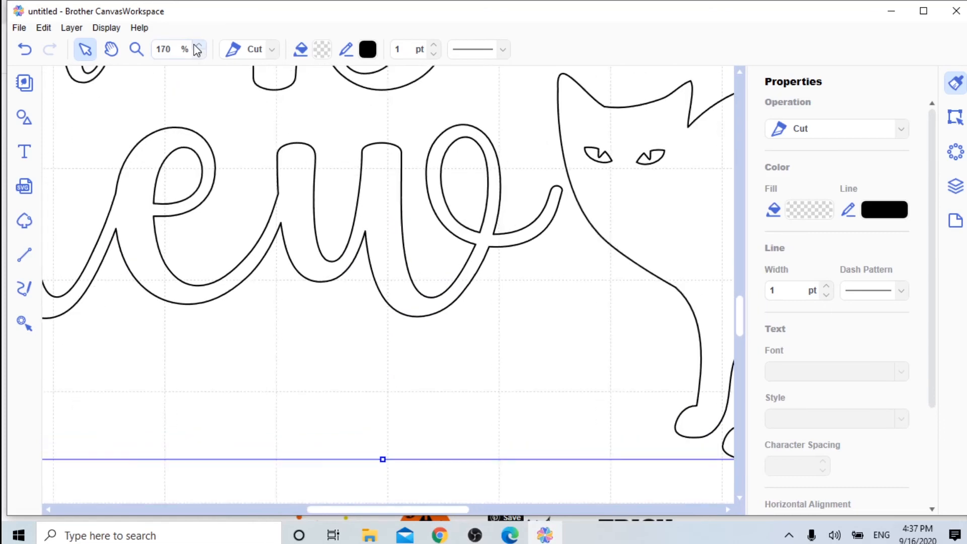
pyautogui.moveTo(446, 509); pyautogui.dragTo(427, 509)
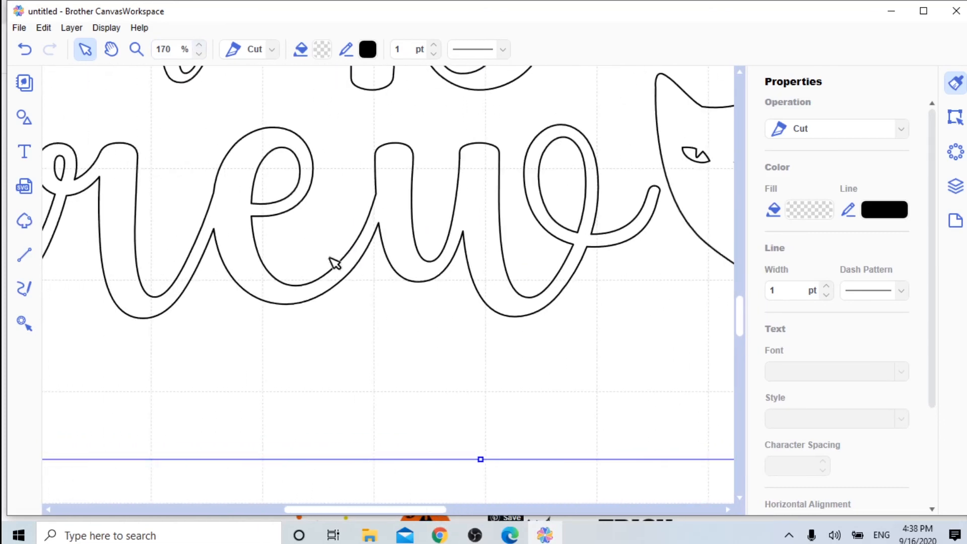
pyautogui.click(198, 54)
pyautogui.click(199, 54)
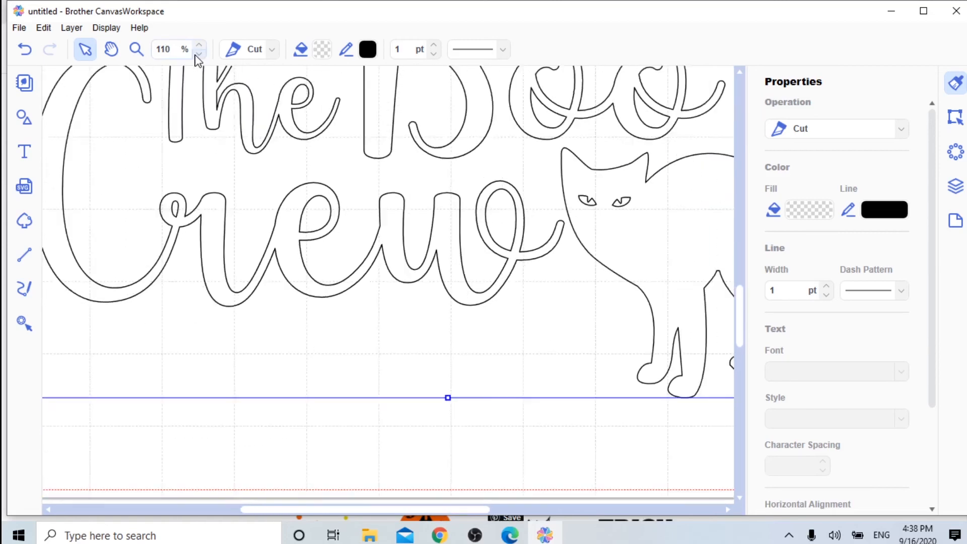
pyautogui.click(198, 53)
pyautogui.click(199, 53)
pyautogui.click(199, 54)
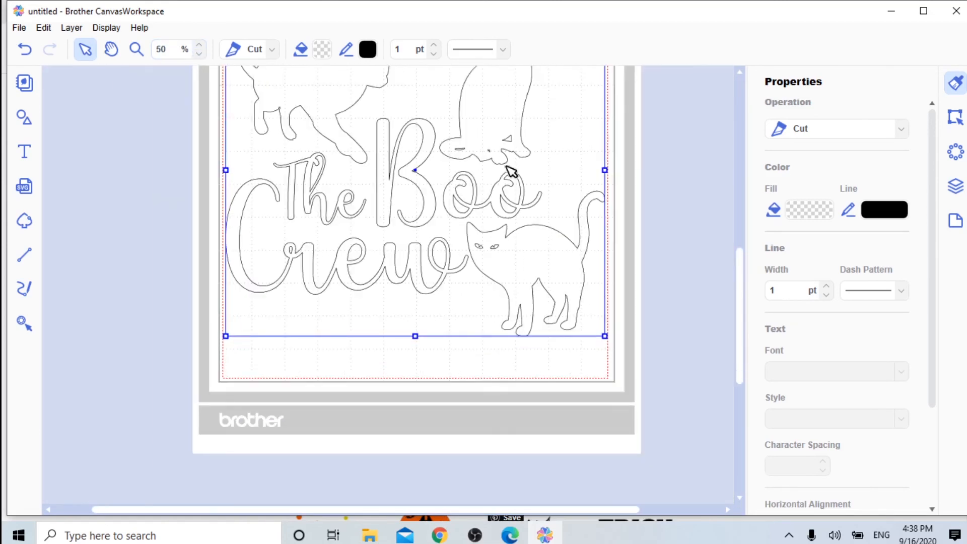
pyautogui.moveTo(743, 295); pyautogui.dragTo(734, 259)
# Ungroup the imported design, and shift the walking cat above "The" slightly down as a separate piece.
pyautogui.click(378, 255)
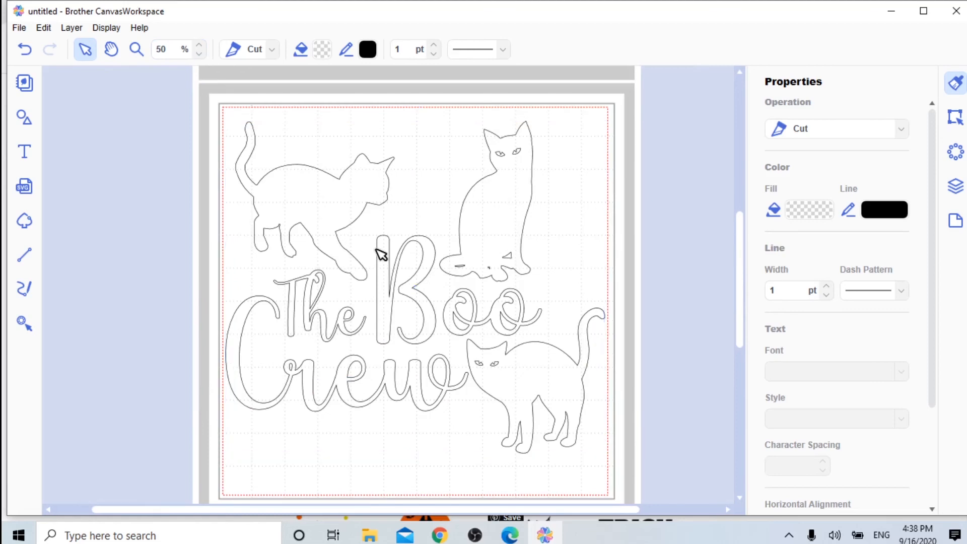
pyautogui.rightClick(379, 254)
pyautogui.click(317, 213)
pyautogui.rightClick(310, 213)
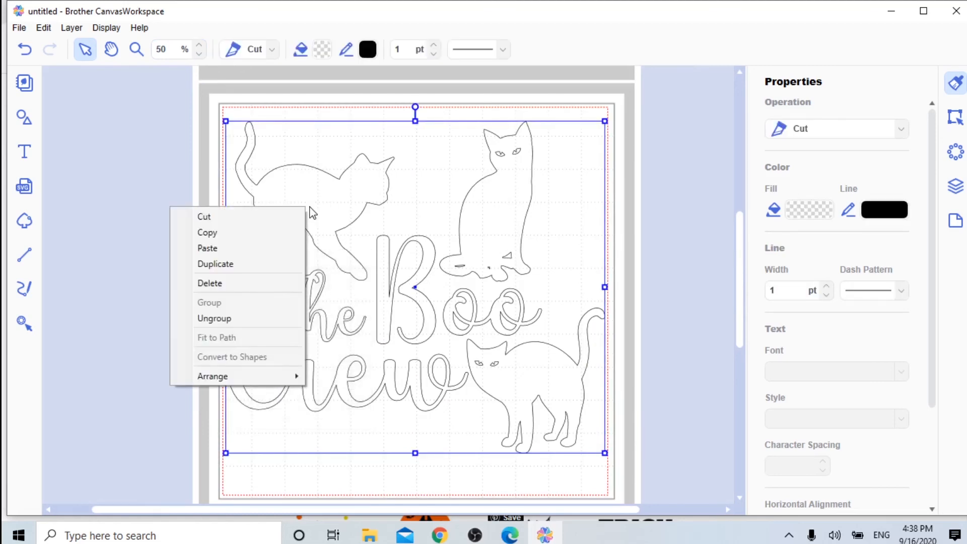
pyautogui.click(699, 252)
pyautogui.click(352, 190)
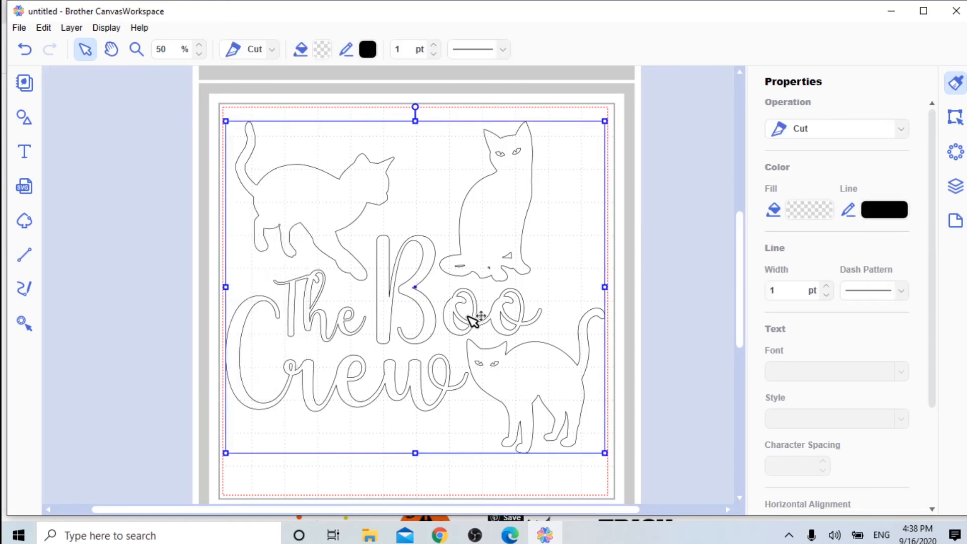
pyautogui.rightClick(325, 195)
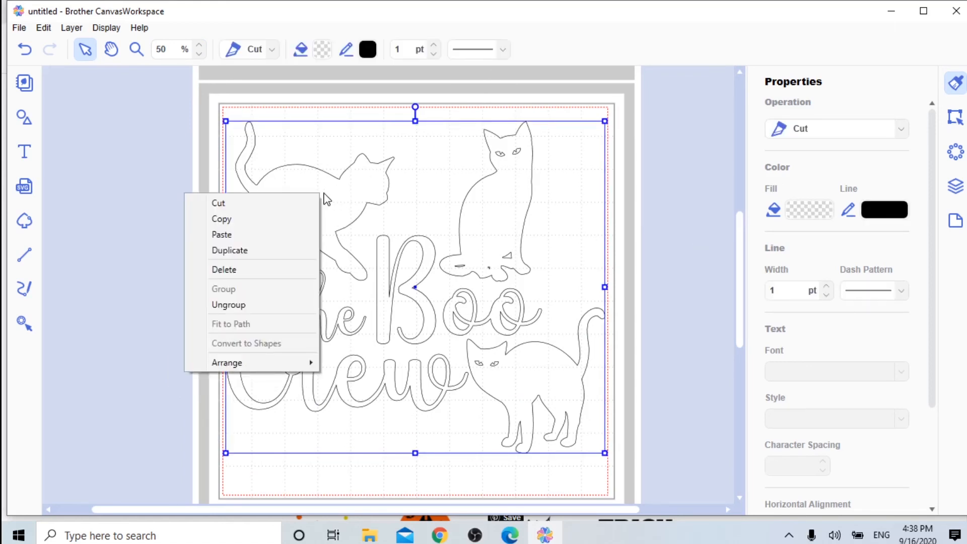
pyautogui.click(251, 306)
pyautogui.click(107, 218)
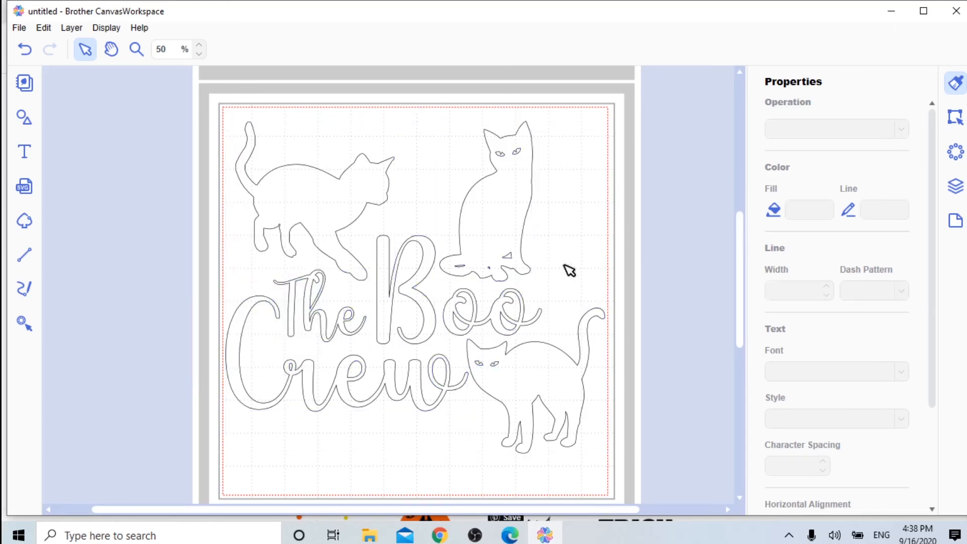
pyautogui.moveTo(331, 199)
pyautogui.mouseDown()
pyautogui.moveTo(209, 177)
pyautogui.moveTo(316, 175)
pyautogui.moveTo(334, 203)
pyautogui.moveTo(344, 182)
pyautogui.moveTo(322, 192)
pyautogui.moveTo(328, 209)
pyautogui.mouseUp()
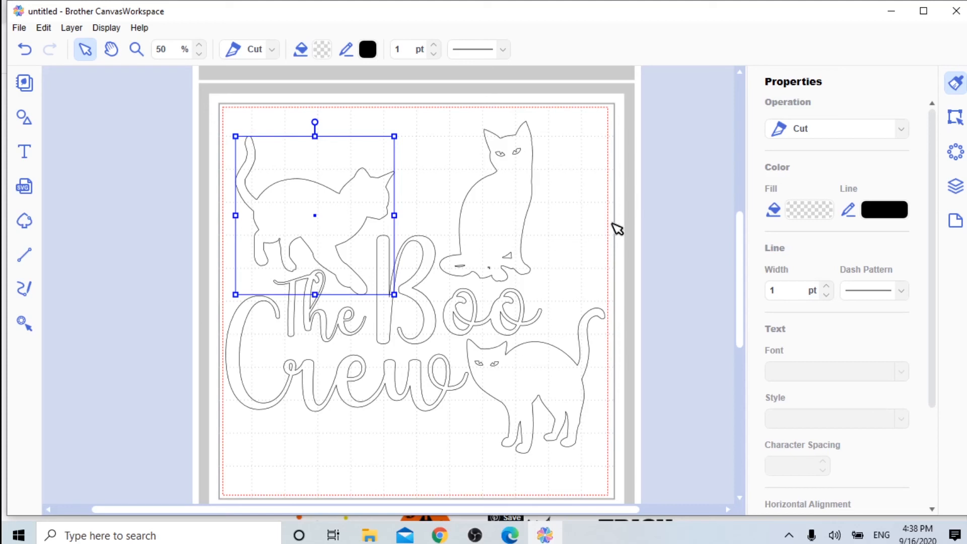
pyautogui.click(667, 225)
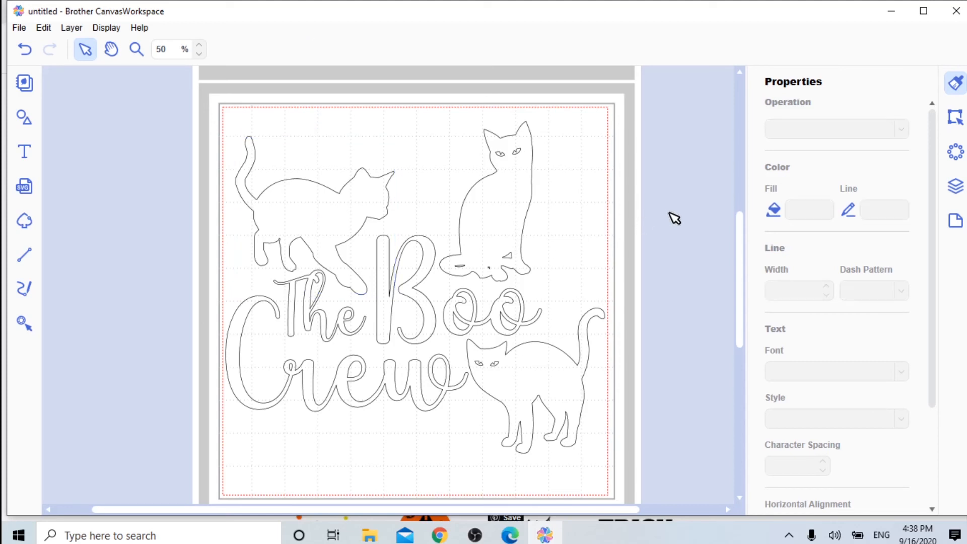
# Try moving the lower cat's body outline away to the right on its own, and undo the move.
pyautogui.click(563, 389)
pyautogui.moveTo(560, 385); pyautogui.dragTo(616, 403)
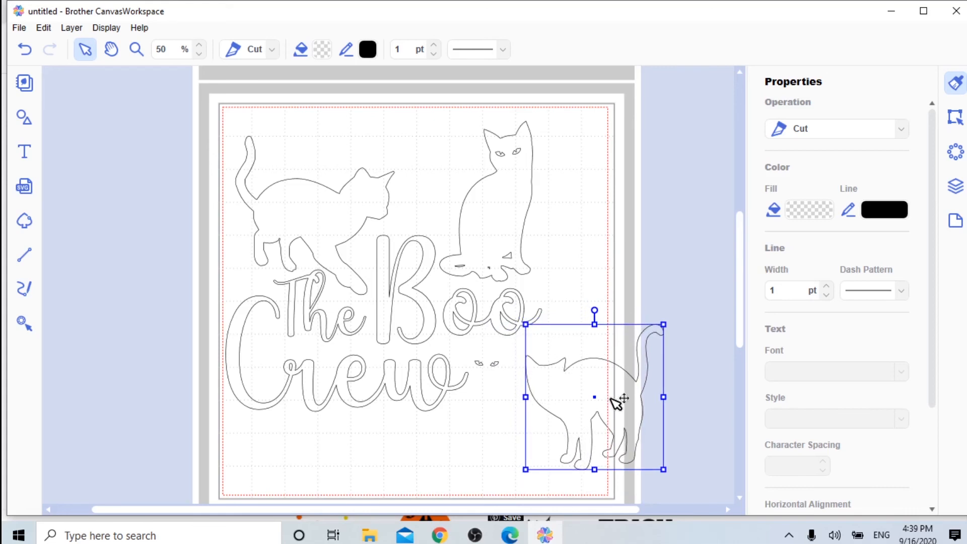
pyautogui.moveTo(611, 397)
pyautogui.mouseDown()
pyautogui.moveTo(645, 391)
pyautogui.moveTo(673, 408)
pyautogui.moveTo(622, 402)
pyautogui.moveTo(594, 411)
pyautogui.moveTo(578, 393)
pyautogui.moveTo(554, 392)
pyautogui.moveTo(620, 393)
pyautogui.moveTo(612, 404)
pyautogui.moveTo(605, 392)
pyautogui.moveTo(585, 394)
pyautogui.moveTo(606, 395)
pyautogui.mouseUp()
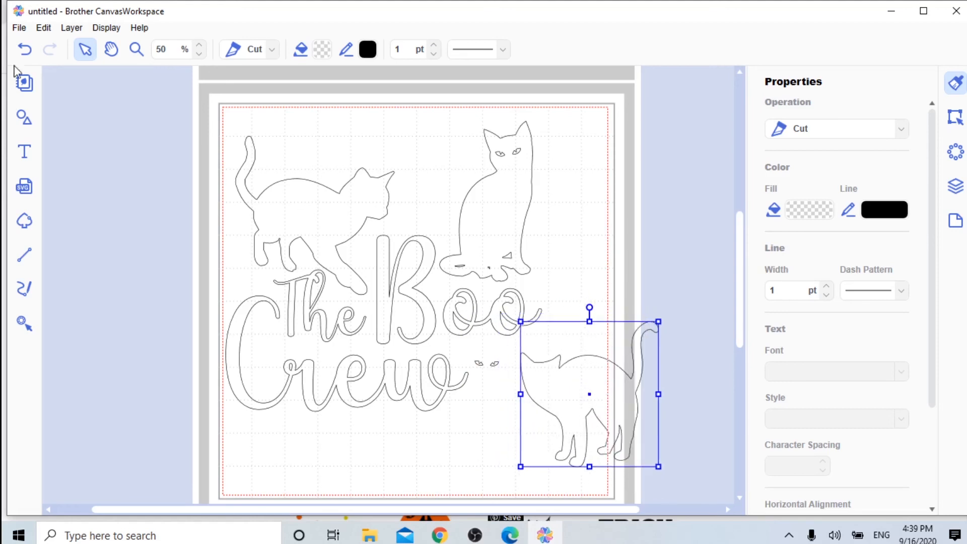
pyautogui.click(27, 52)
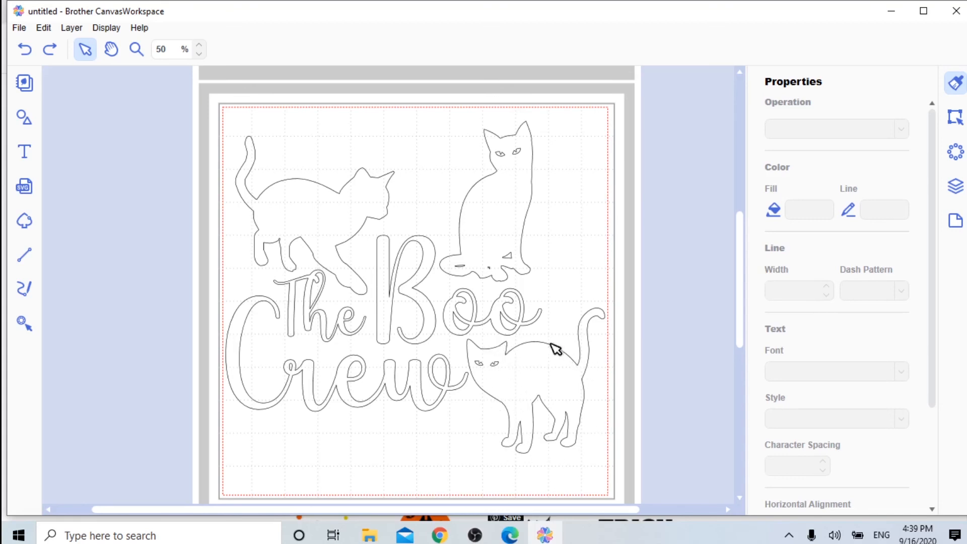
# Group the lower cat's body outline together with both of its eyes.
pyautogui.click(485, 411)
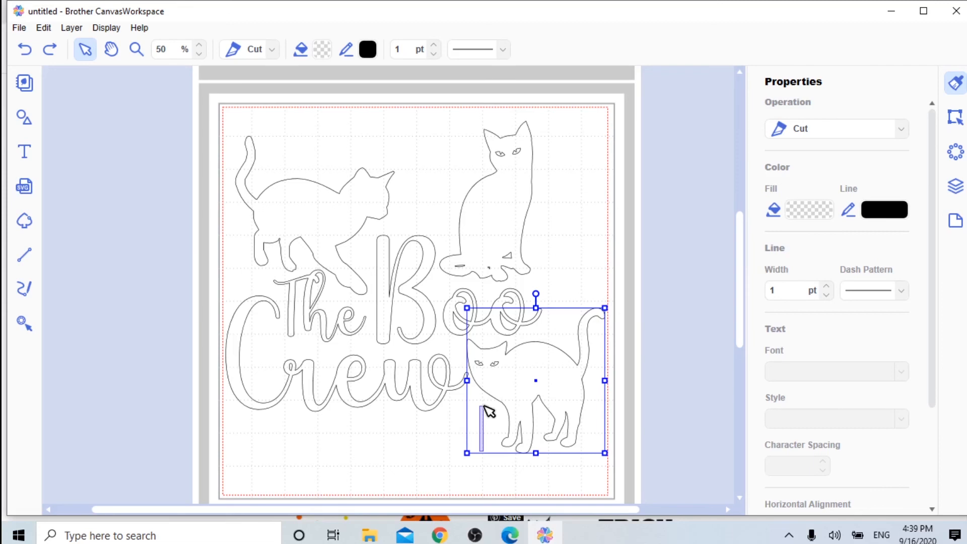
pyautogui.click(449, 447)
pyautogui.moveTo(484, 465); pyautogui.dragTo(521, 354)
pyautogui.moveTo(660, 445); pyautogui.dragTo(471, 349)
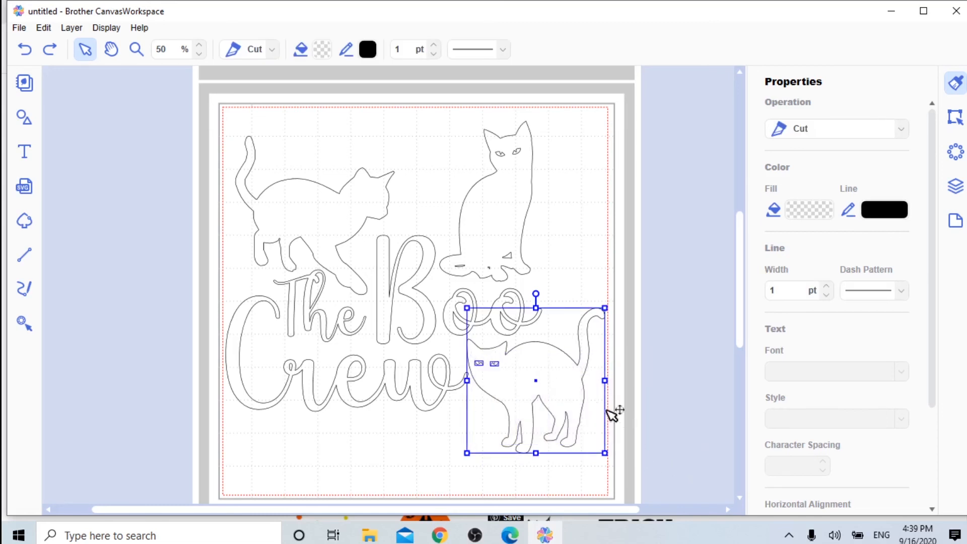
pyautogui.rightClick(550, 371)
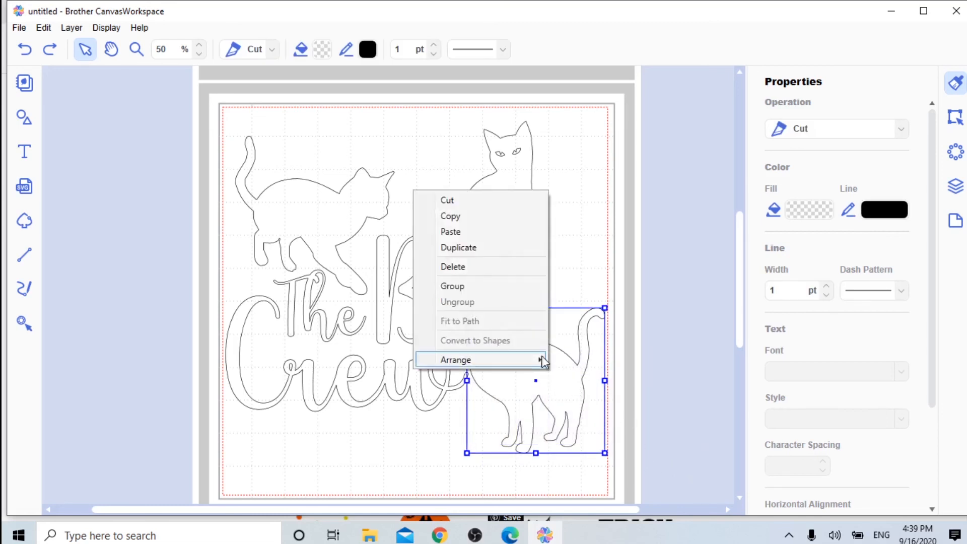
pyautogui.click(499, 286)
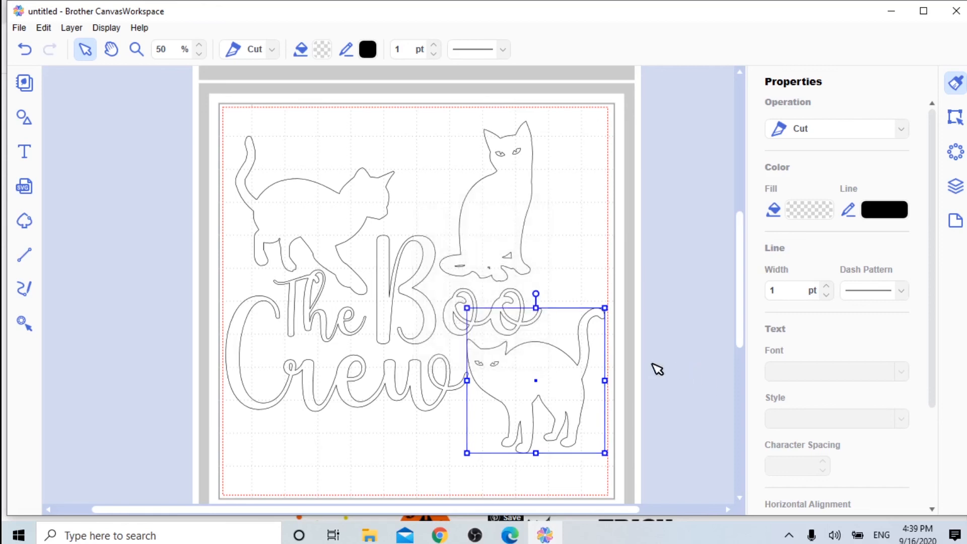
# Try nudging the grouped lower cat slightly down, and undo the move.
pyautogui.doubleClick(543, 364)
pyautogui.doubleClick(548, 366)
pyautogui.click(668, 388)
pyautogui.doubleClick(564, 382)
pyautogui.click(669, 386)
pyautogui.moveTo(560, 371)
pyautogui.mouseDown()
pyautogui.moveTo(645, 339)
pyautogui.moveTo(575, 392)
pyautogui.moveTo(566, 380)
pyautogui.mouseUp()
pyautogui.click(654, 380)
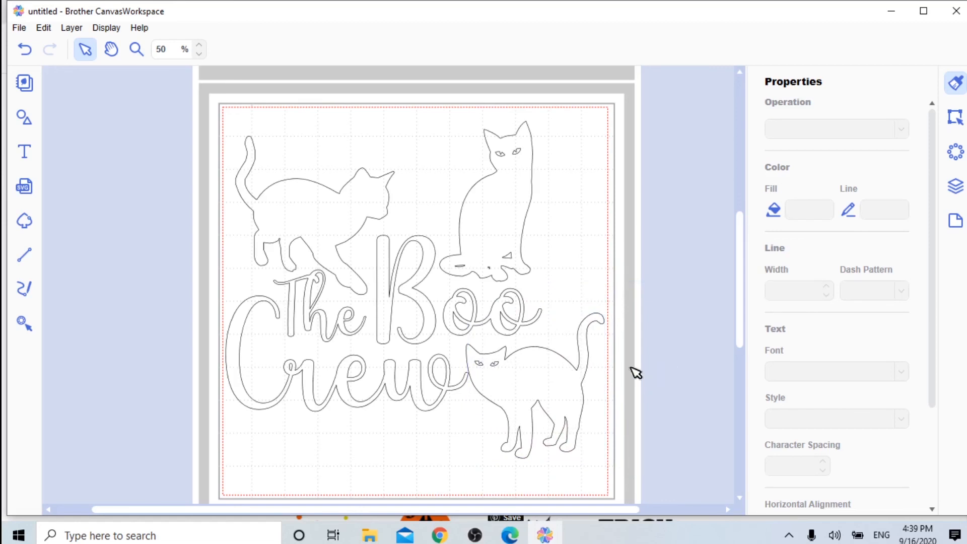
pyautogui.click(24, 48)
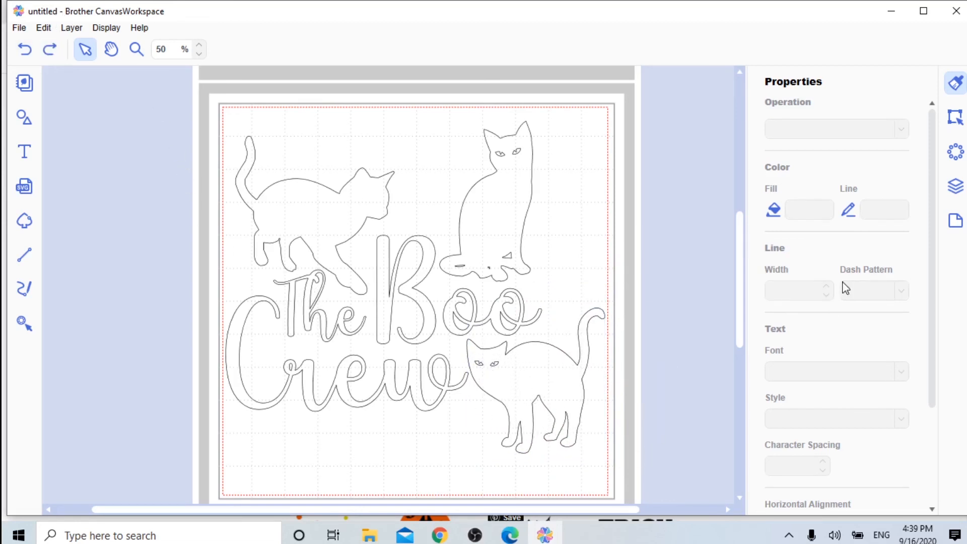
# Move the grouped lower cat with its eyes slightly to the right, clear of the end of the word Crew.
pyautogui.moveTo(657, 451); pyautogui.dragTo(479, 363)
pyautogui.click(663, 389)
pyautogui.click(479, 362)
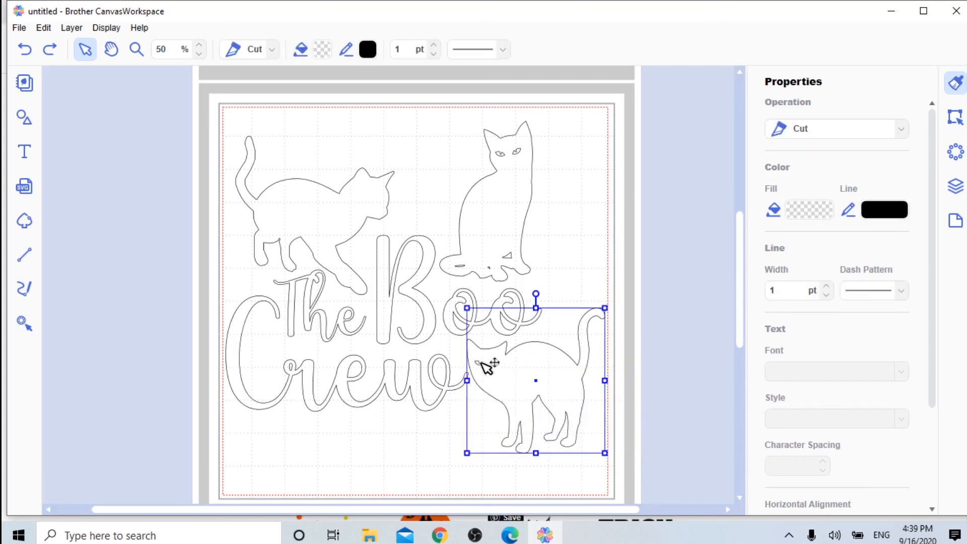
pyautogui.moveTo(489, 363)
pyautogui.mouseDown()
pyautogui.moveTo(532, 404)
pyautogui.moveTo(517, 378)
pyautogui.moveTo(598, 431)
pyautogui.moveTo(500, 367)
pyautogui.mouseUp()
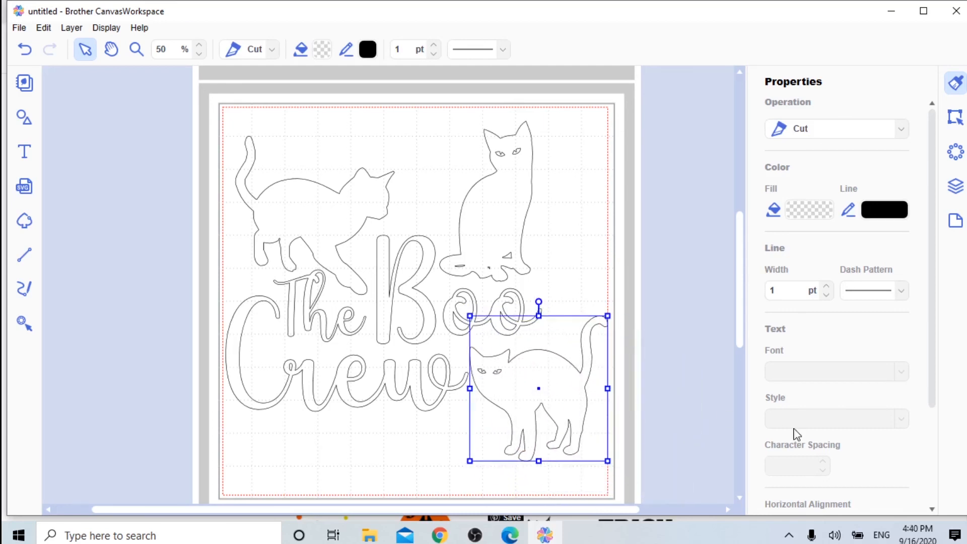
pyautogui.moveTo(489, 367); pyautogui.dragTo(541, 394)
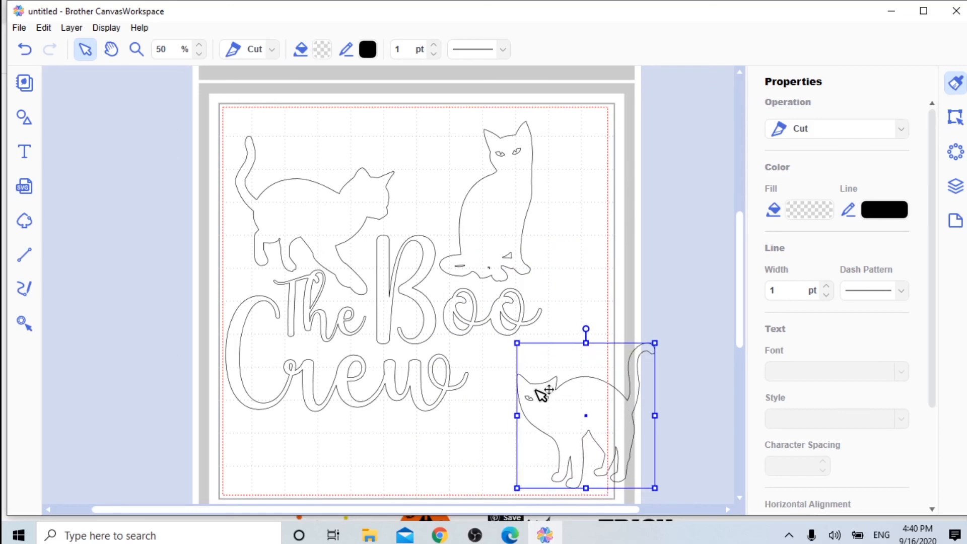
pyautogui.moveTo(541, 394); pyautogui.dragTo(495, 355)
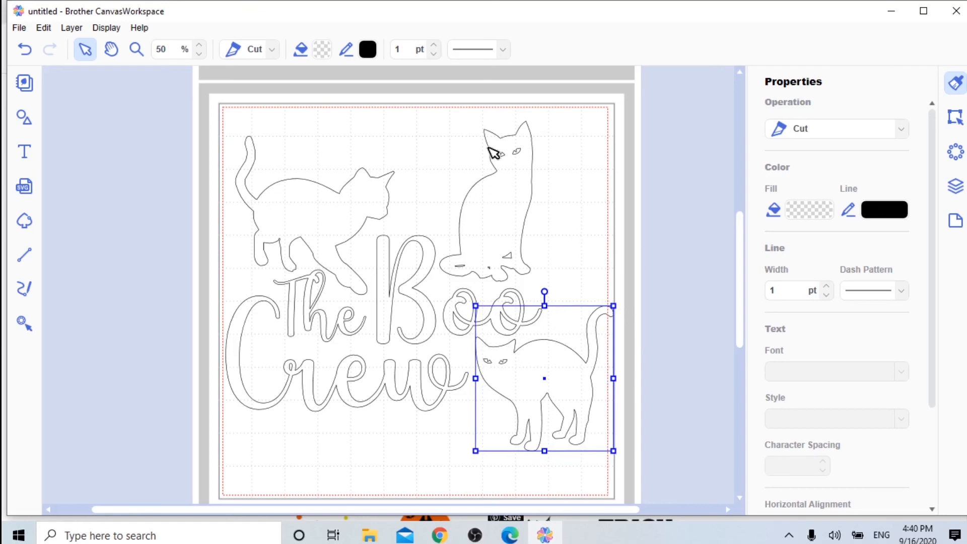
# Try moving the sitting cat's outline down without its inner pieces, and undo the move.
pyautogui.click(506, 259)
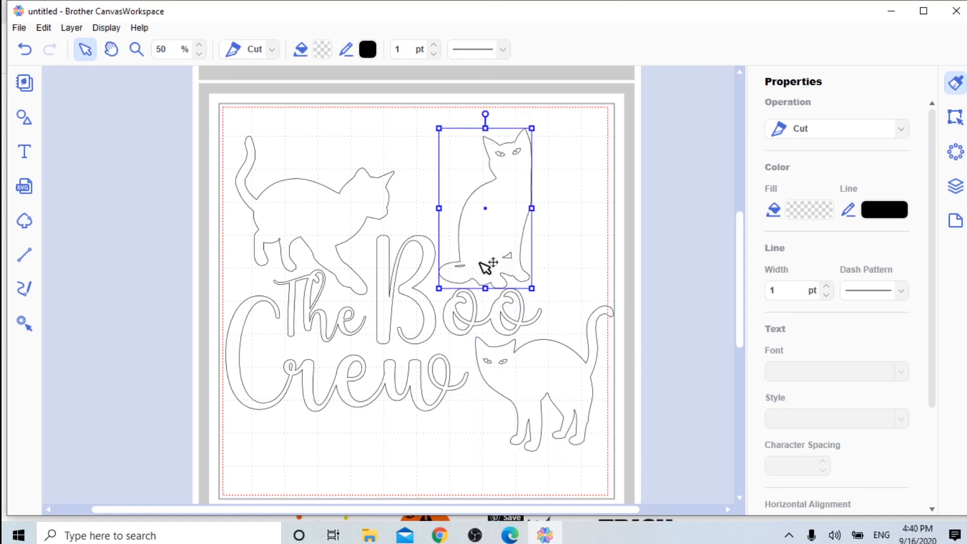
pyautogui.click(615, 205)
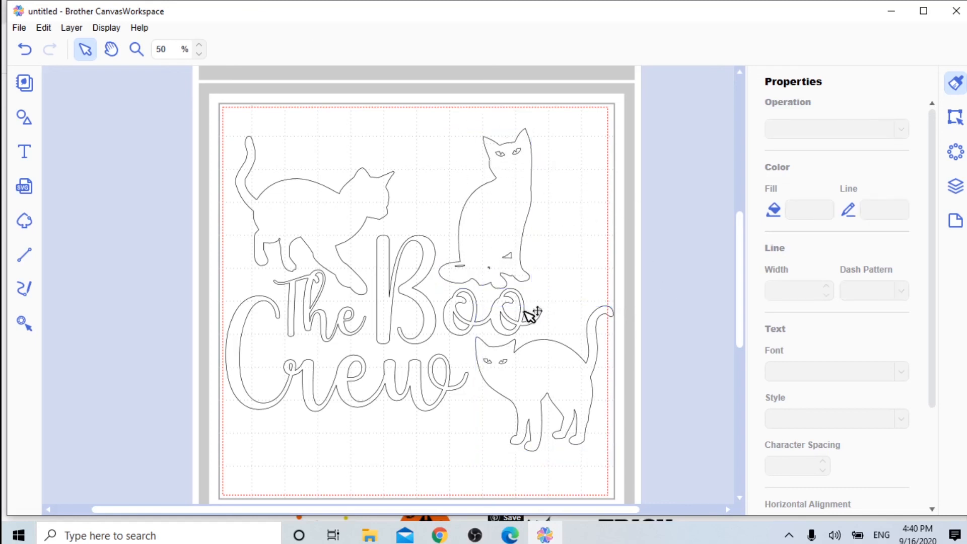
pyautogui.click(24, 50)
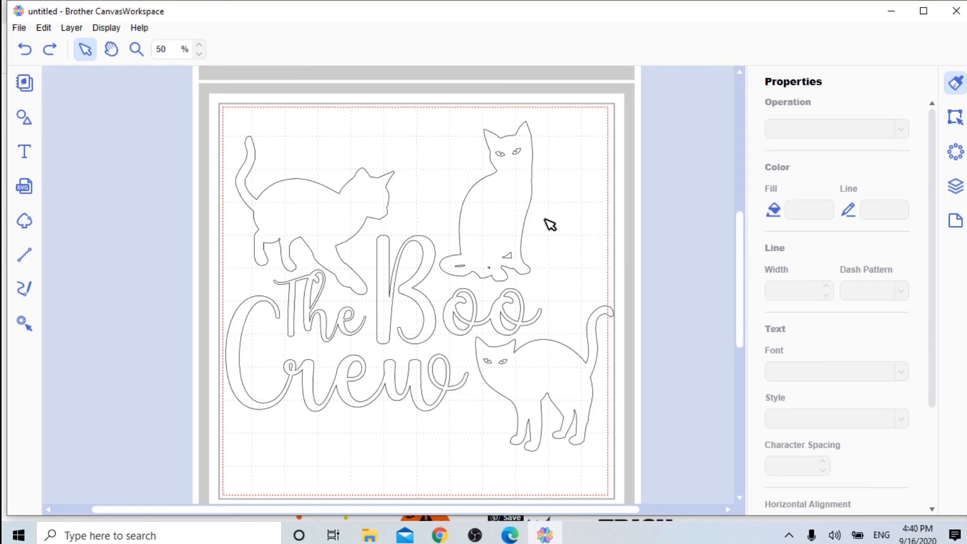
# Group the sitting cat with its eyes and inner cutouts, move the group slightly right and down, and deselect it.
pyautogui.moveTo(643, 281); pyautogui.dragTo(441, 123)
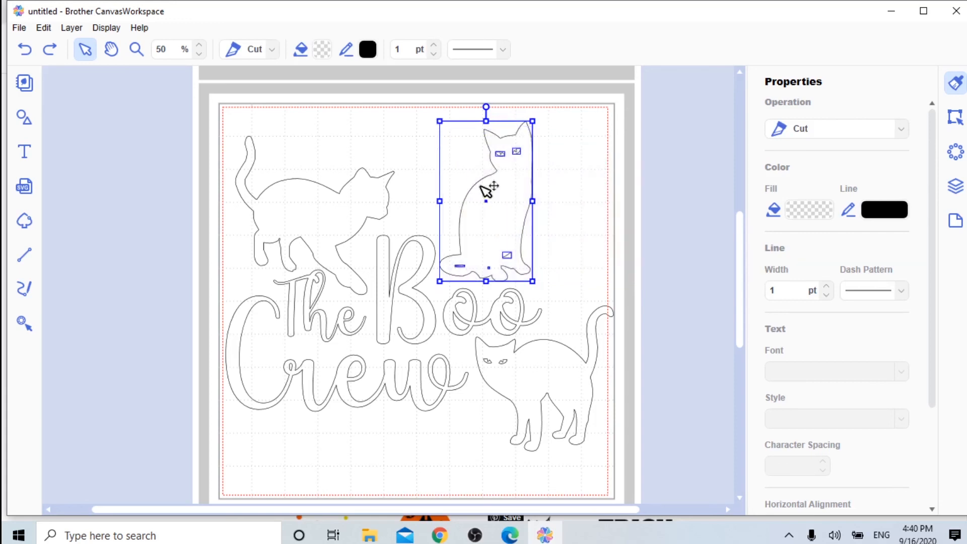
pyautogui.rightClick(481, 186)
pyautogui.click(436, 287)
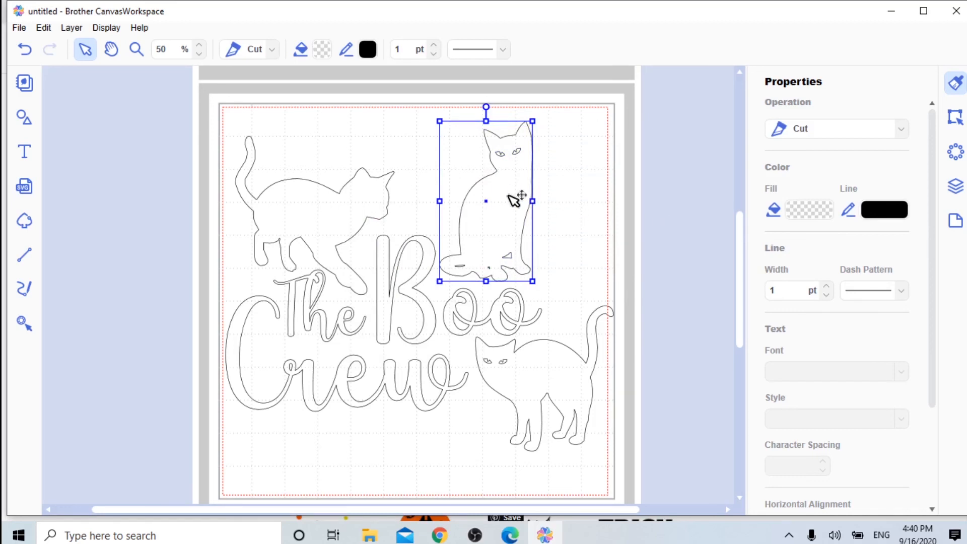
pyautogui.moveTo(507, 169)
pyautogui.mouseDown()
pyautogui.moveTo(526, 176)
pyautogui.moveTo(615, 166)
pyautogui.moveTo(494, 166)
pyautogui.moveTo(592, 166)
pyautogui.moveTo(515, 160)
pyautogui.moveTo(605, 180)
pyautogui.moveTo(516, 161)
pyautogui.moveTo(554, 160)
pyautogui.moveTo(519, 176)
pyautogui.mouseUp()
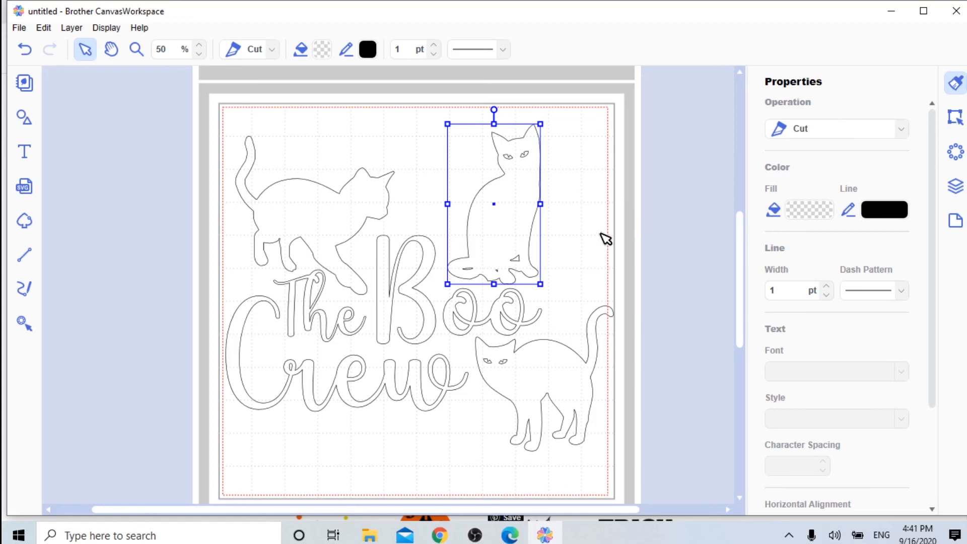
pyautogui.click(574, 206)
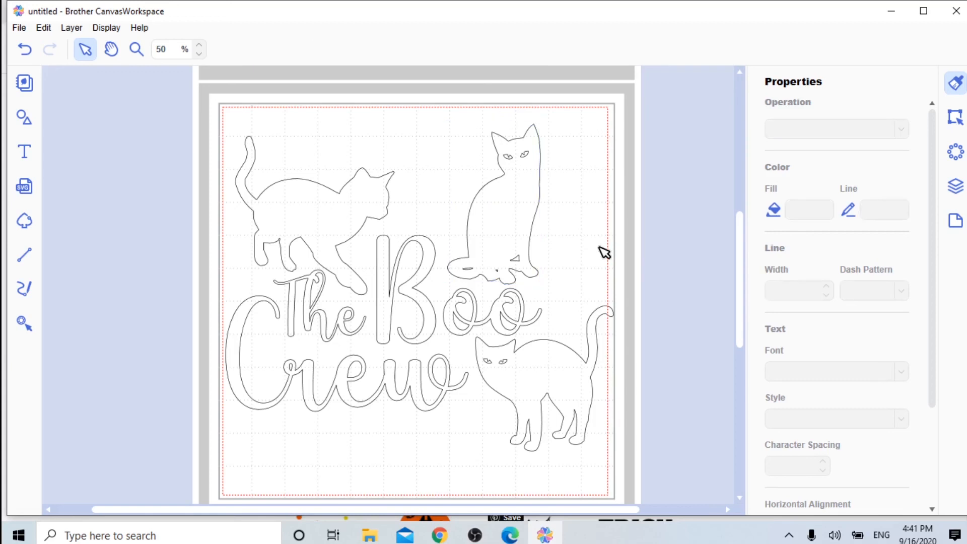